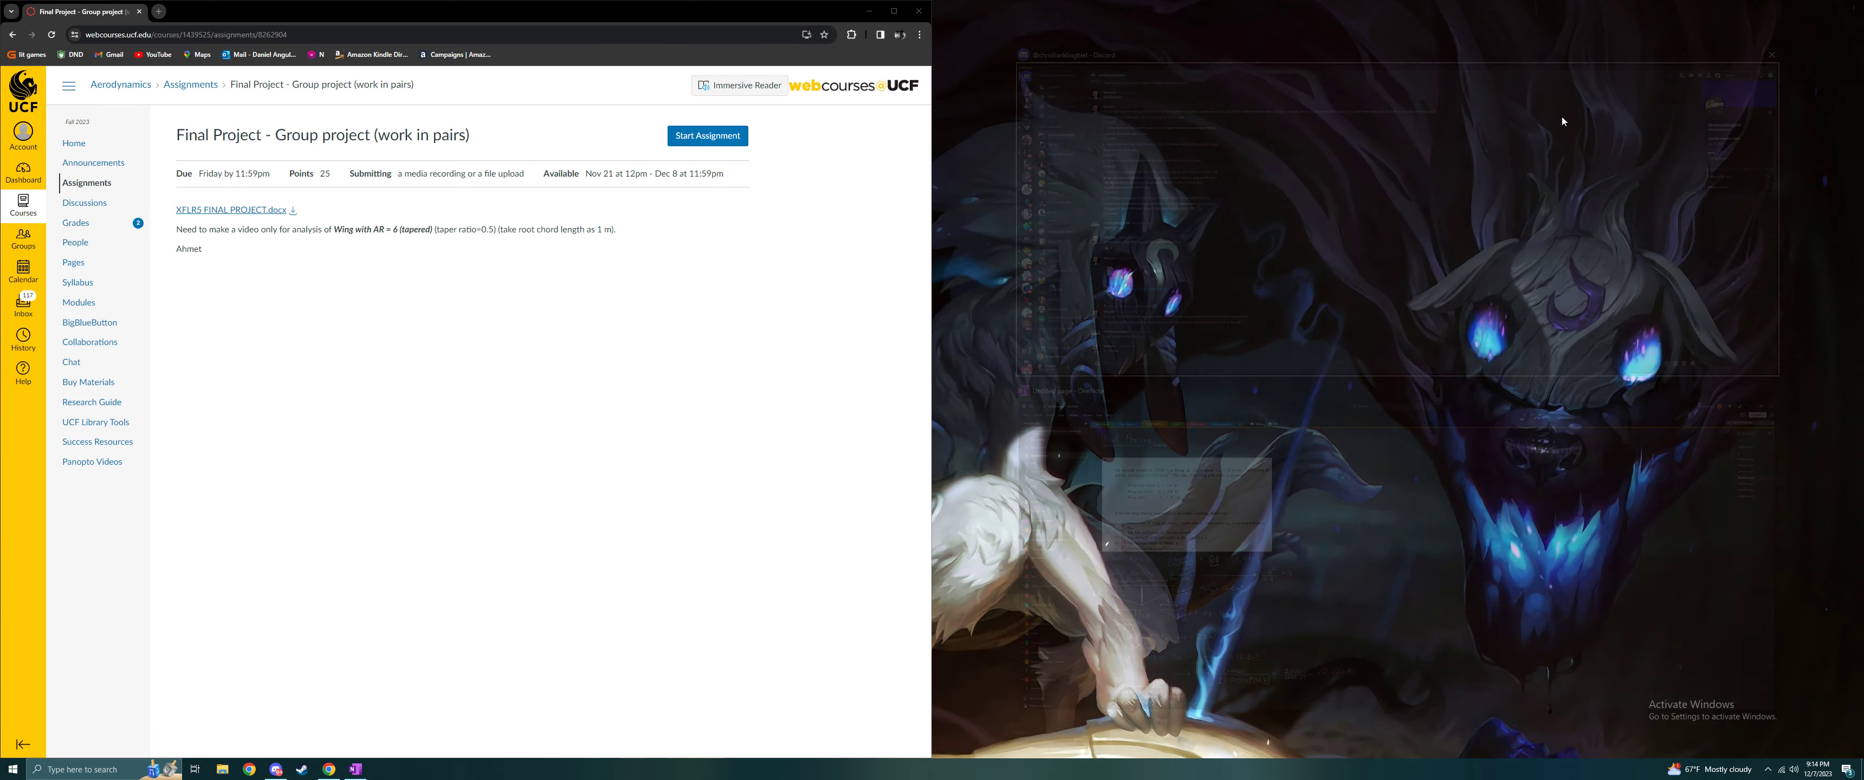
- Launch XFLR5 from its program folder and open the Direct Foil Design module
{"action": "double_click", "coordinate": [1302, 288]}
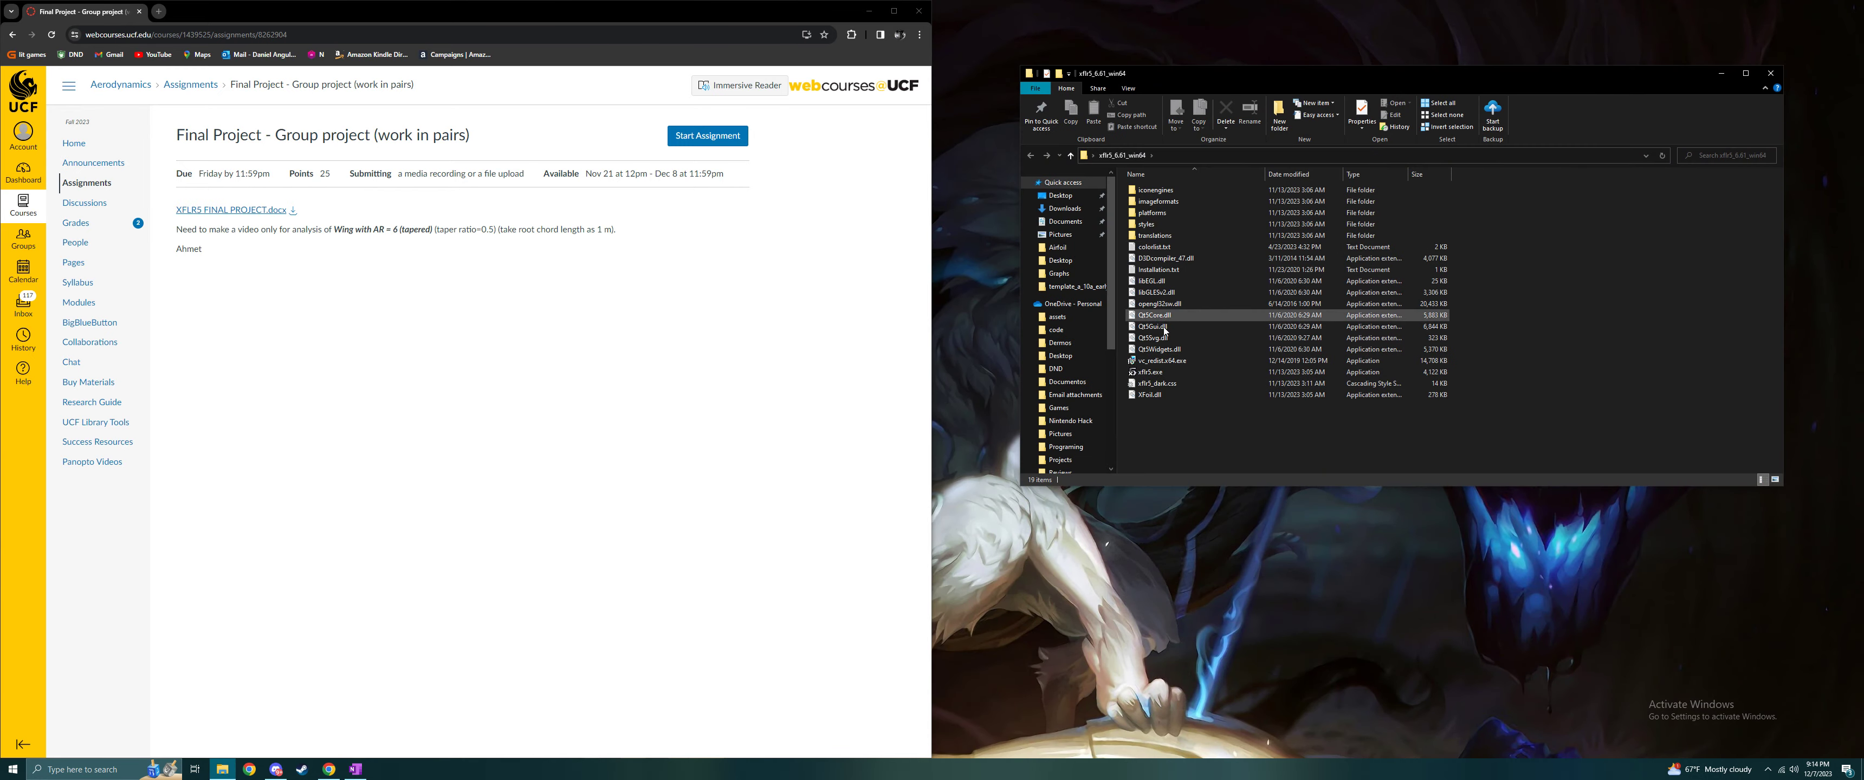
{"action": "double_click", "coordinate": [1154, 371]}
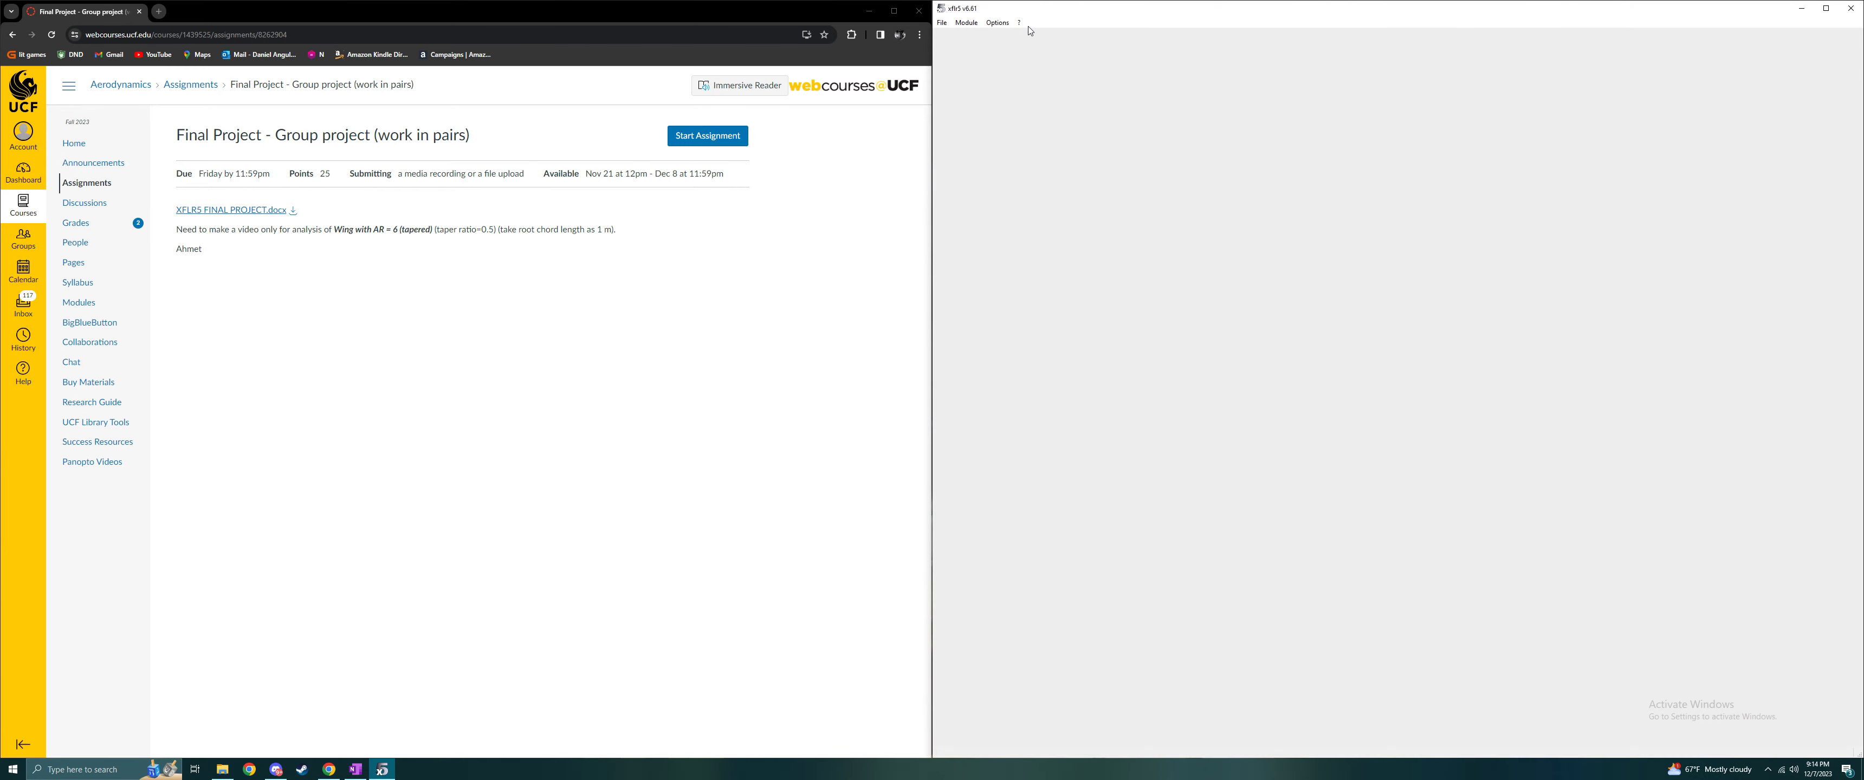
{"action": "left_click", "coordinate": [945, 26]}
{"action": "left_click", "coordinate": [945, 25]}
{"action": "left_click", "coordinate": [943, 26]}
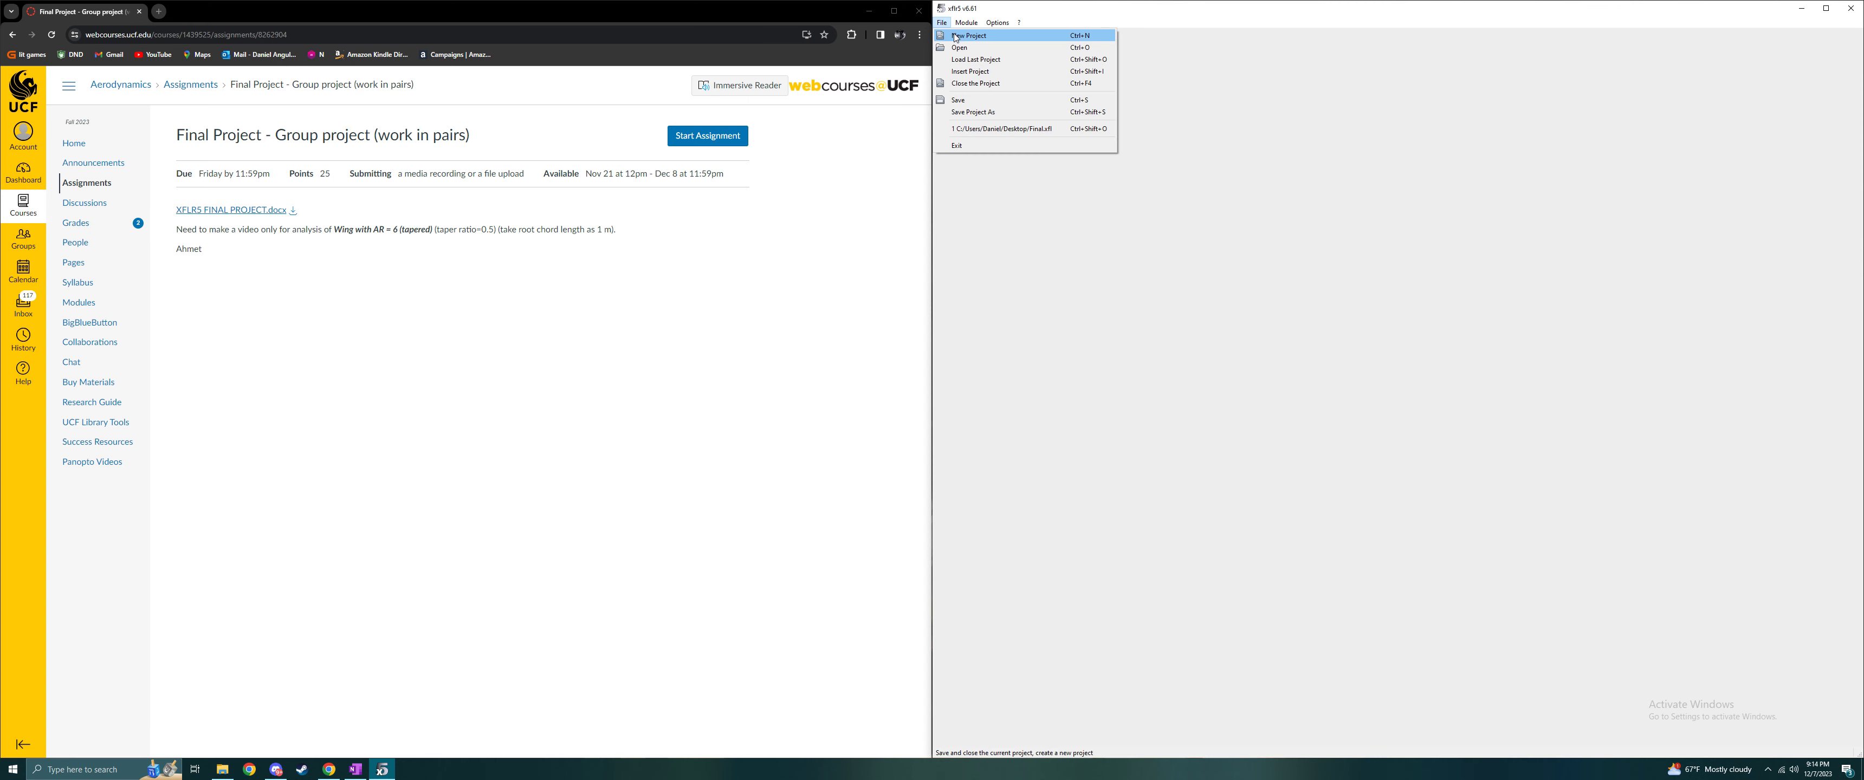
{"action": "left_click", "coordinate": [944, 26]}
{"action": "left_click", "coordinate": [945, 26]}
{"action": "left_click", "coordinate": [969, 26]}
{"action": "mouse_move", "coordinate": [1010, 26]}
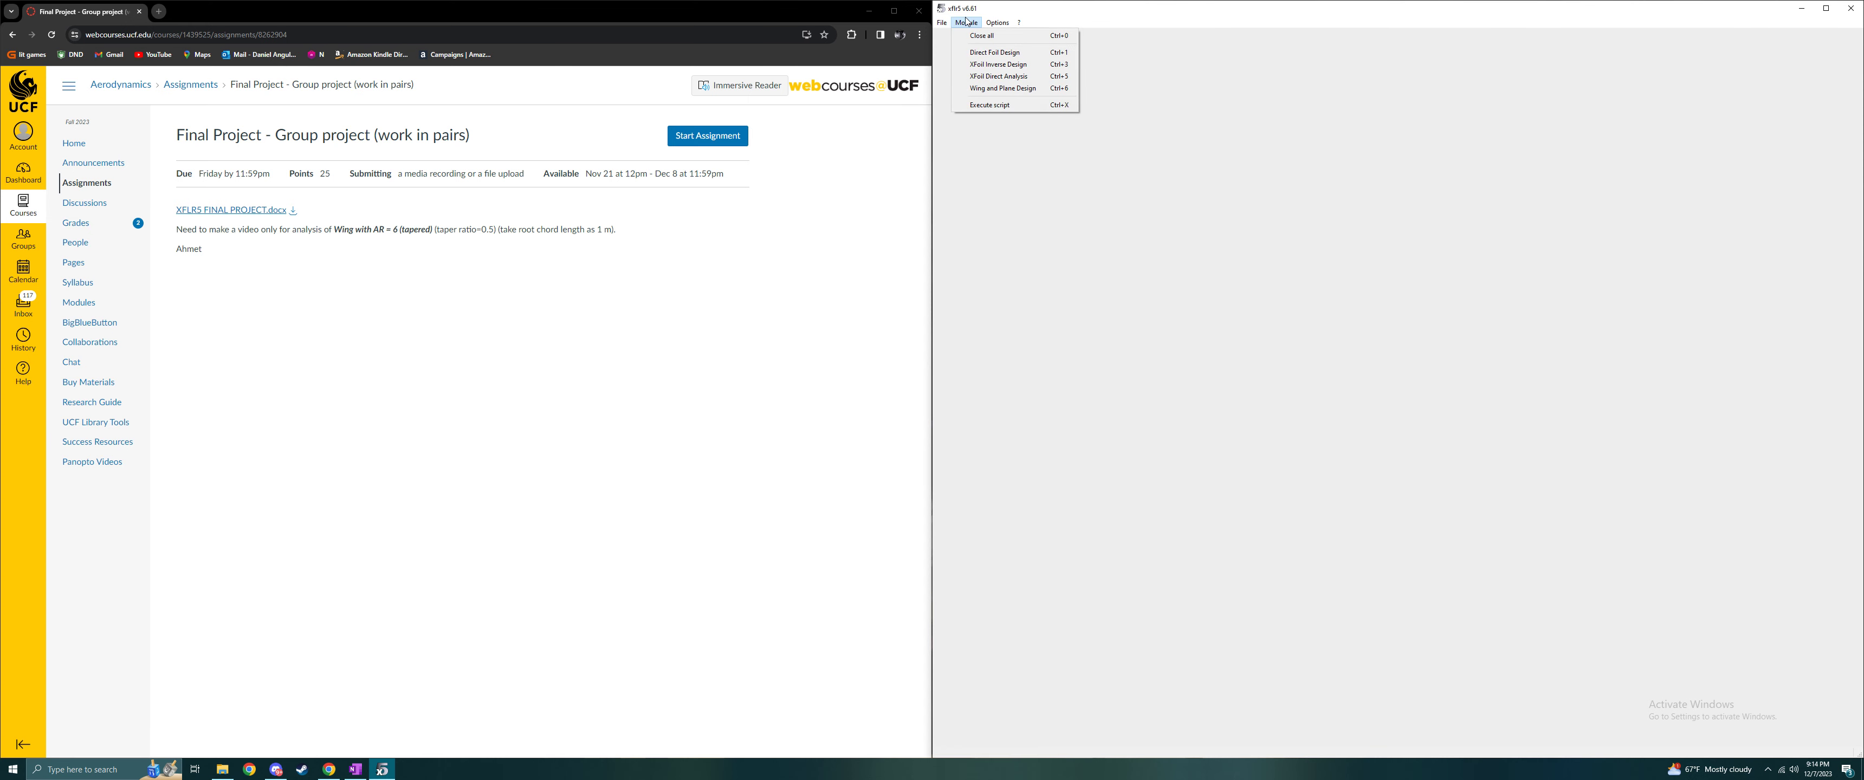
{"action": "left_click", "coordinate": [993, 52]}
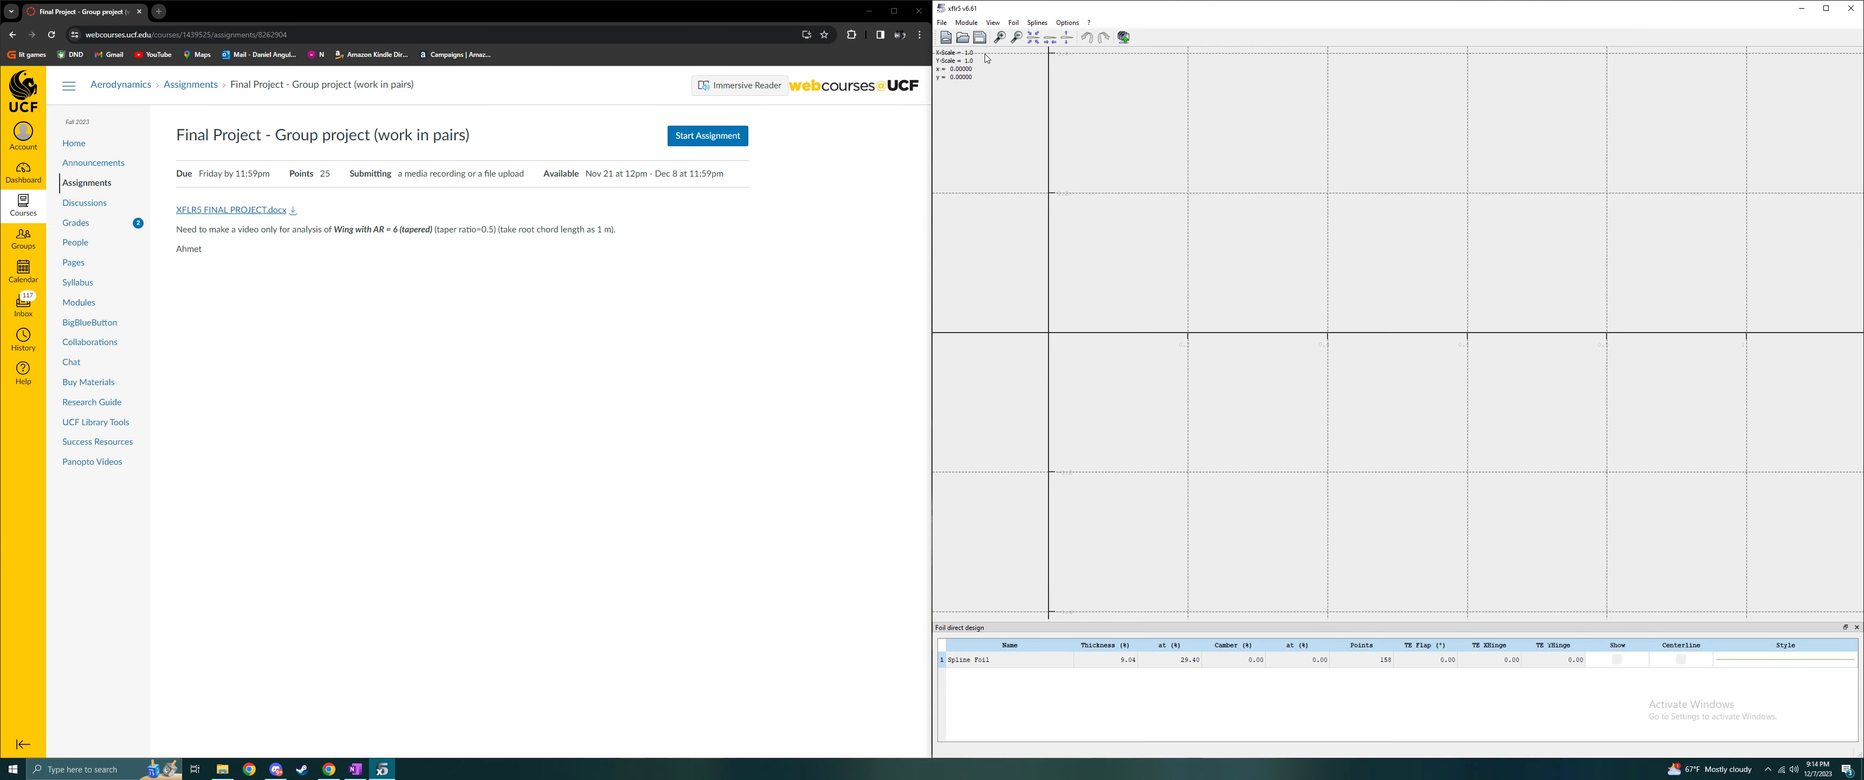
- Create a NACA 2415 foil and accept the suggested foil name
{"action": "left_click", "coordinate": [1015, 24]}
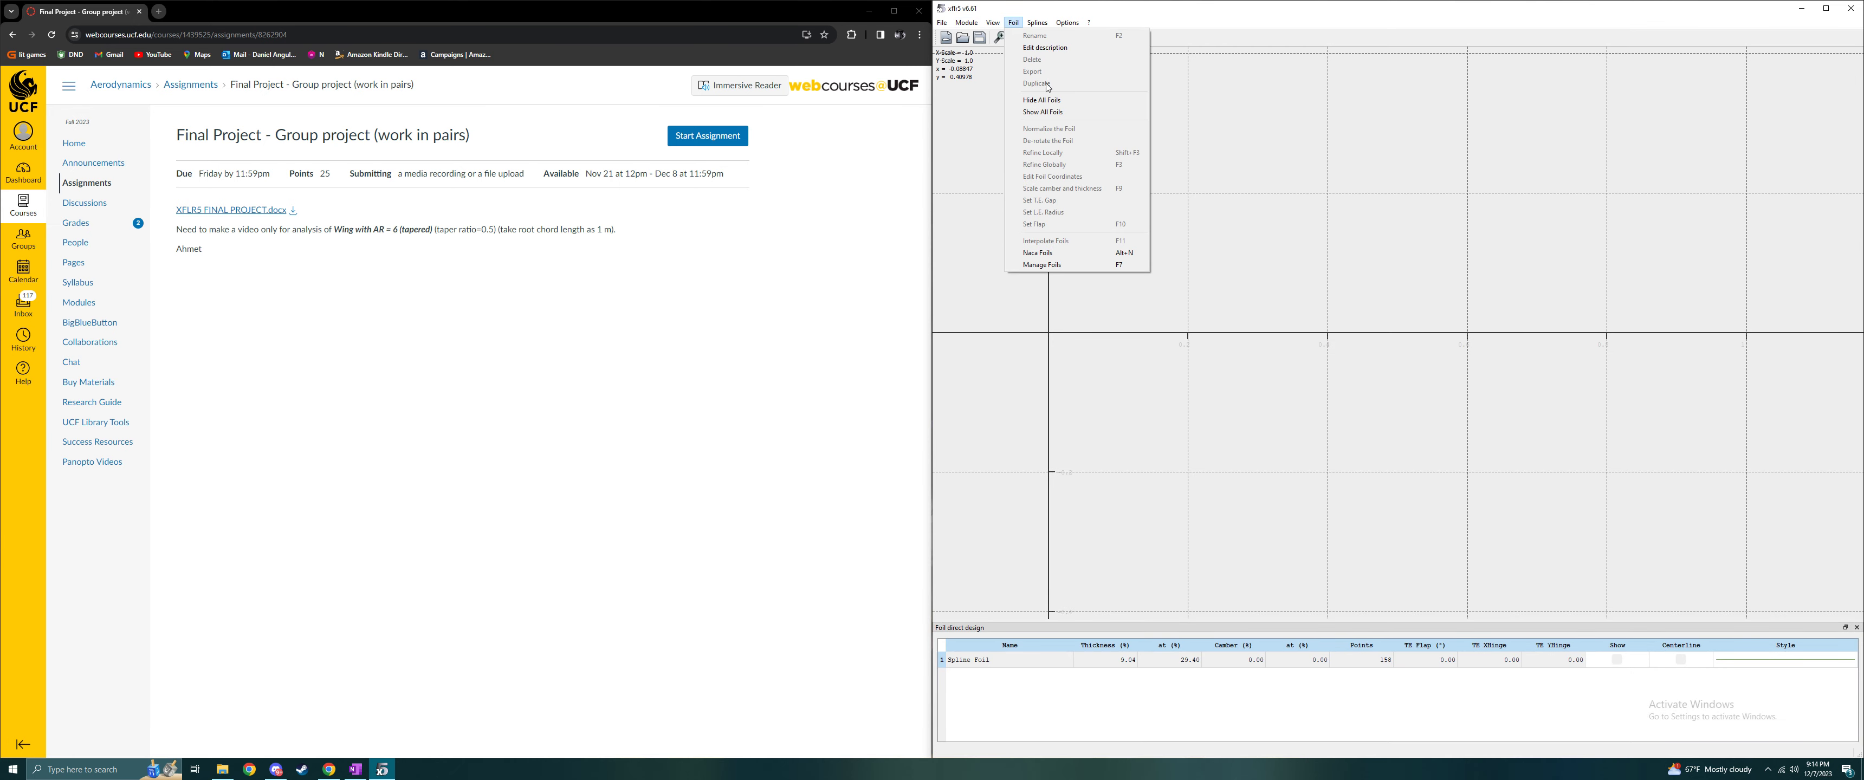
{"action": "left_click", "coordinate": [1040, 253]}
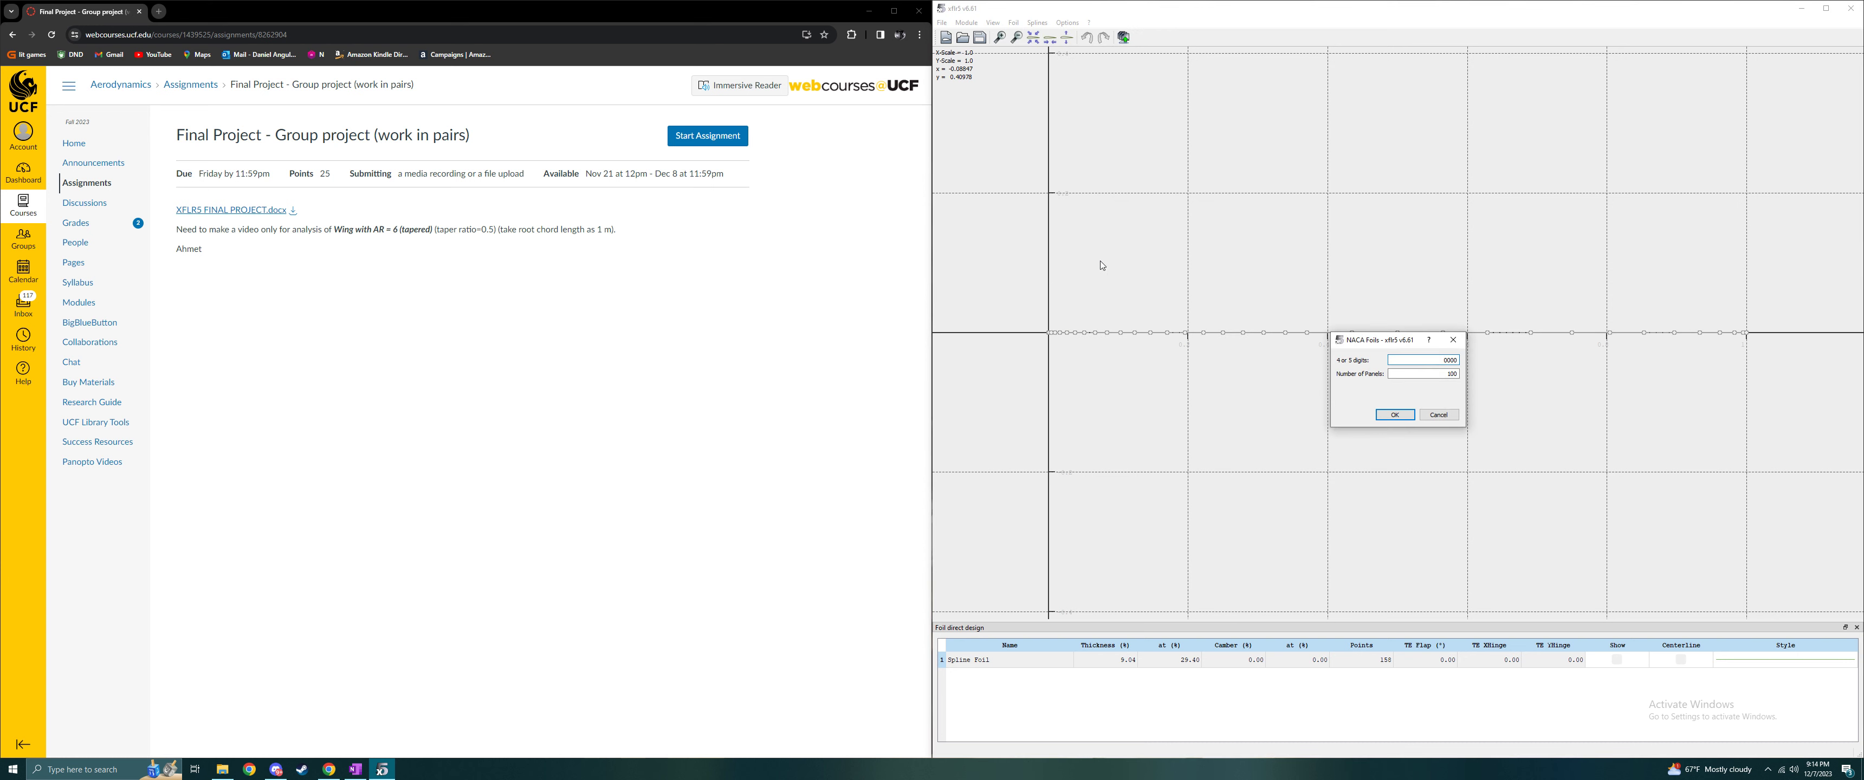
{"action": "double_click", "coordinate": [1450, 360]}
{"action": "type", "text": "2415"}
{"action": "double_click", "coordinate": [1456, 374]}
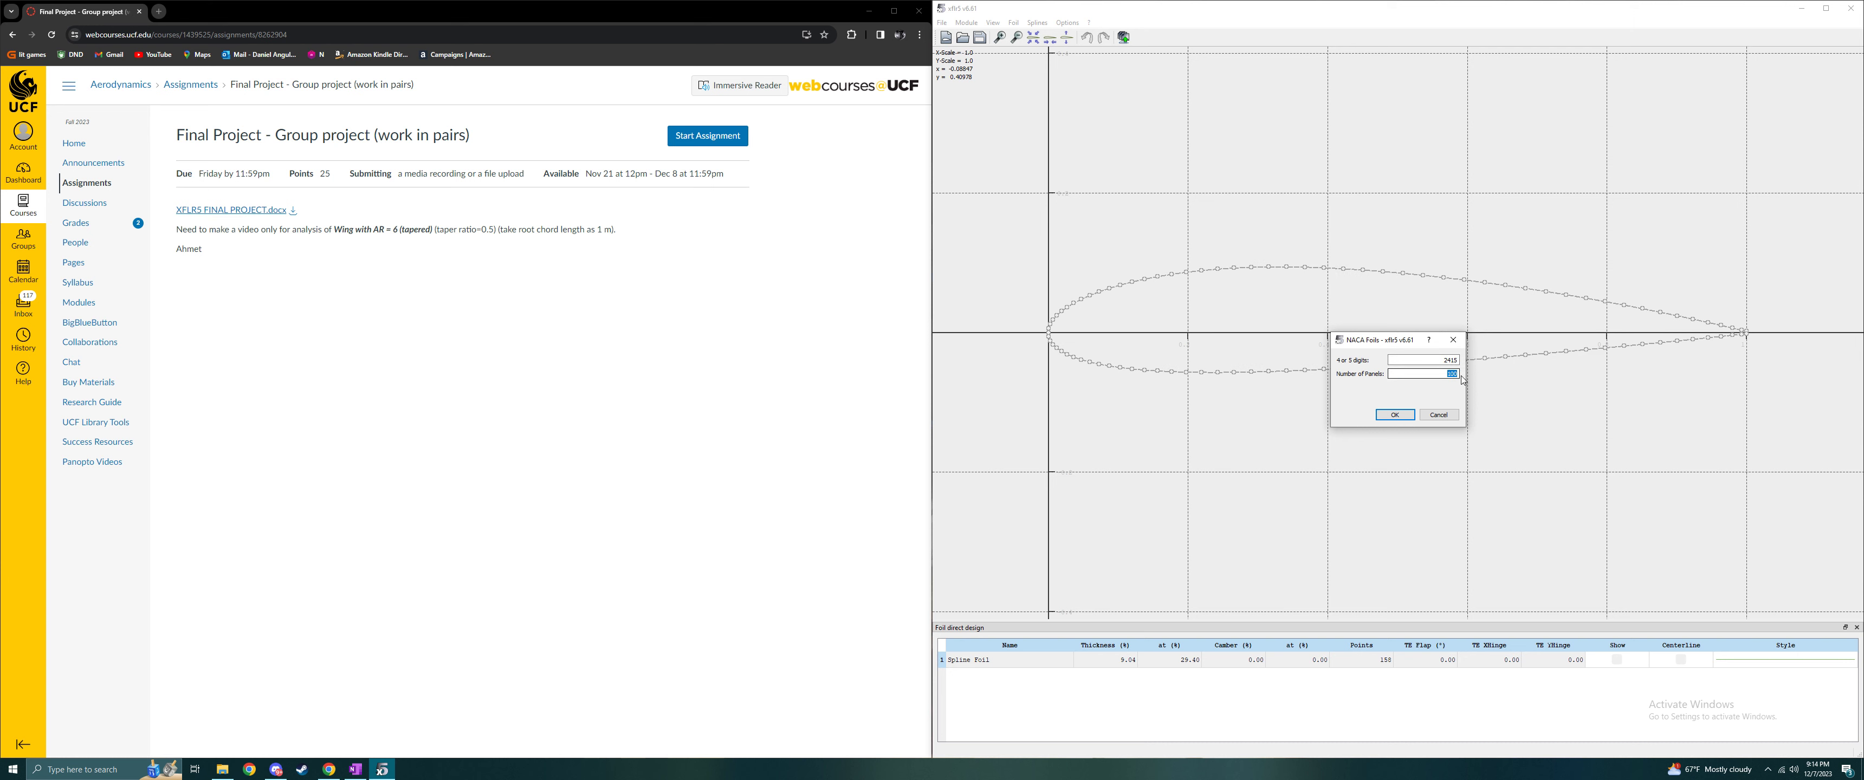
{"action": "left_click", "coordinate": [1400, 414]}
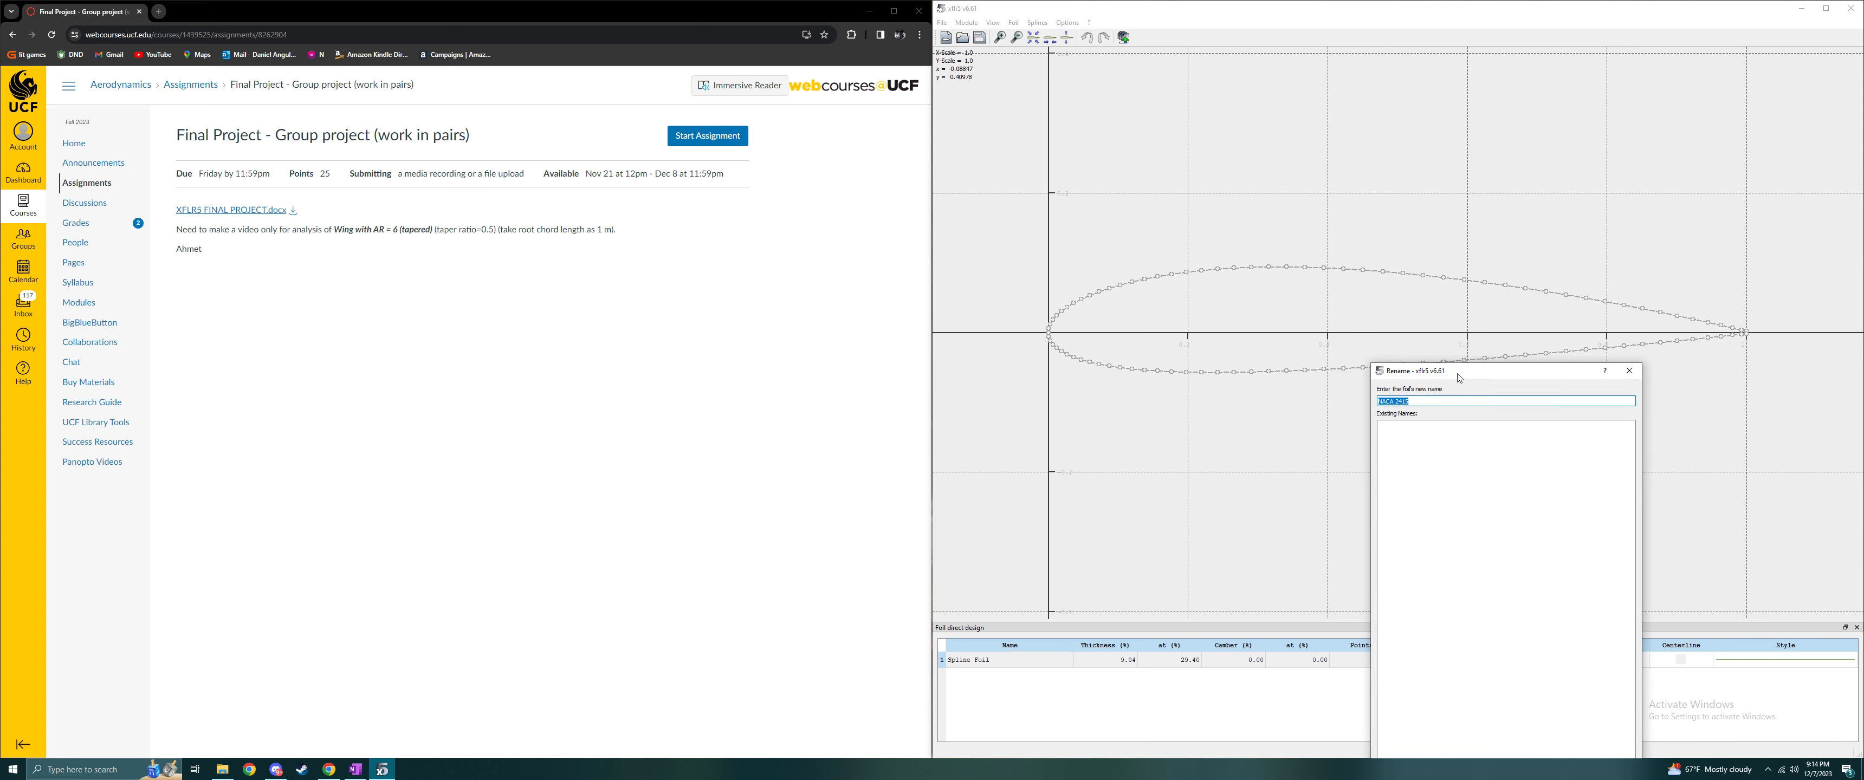
{"action": "left_click", "coordinate": [1429, 580]}
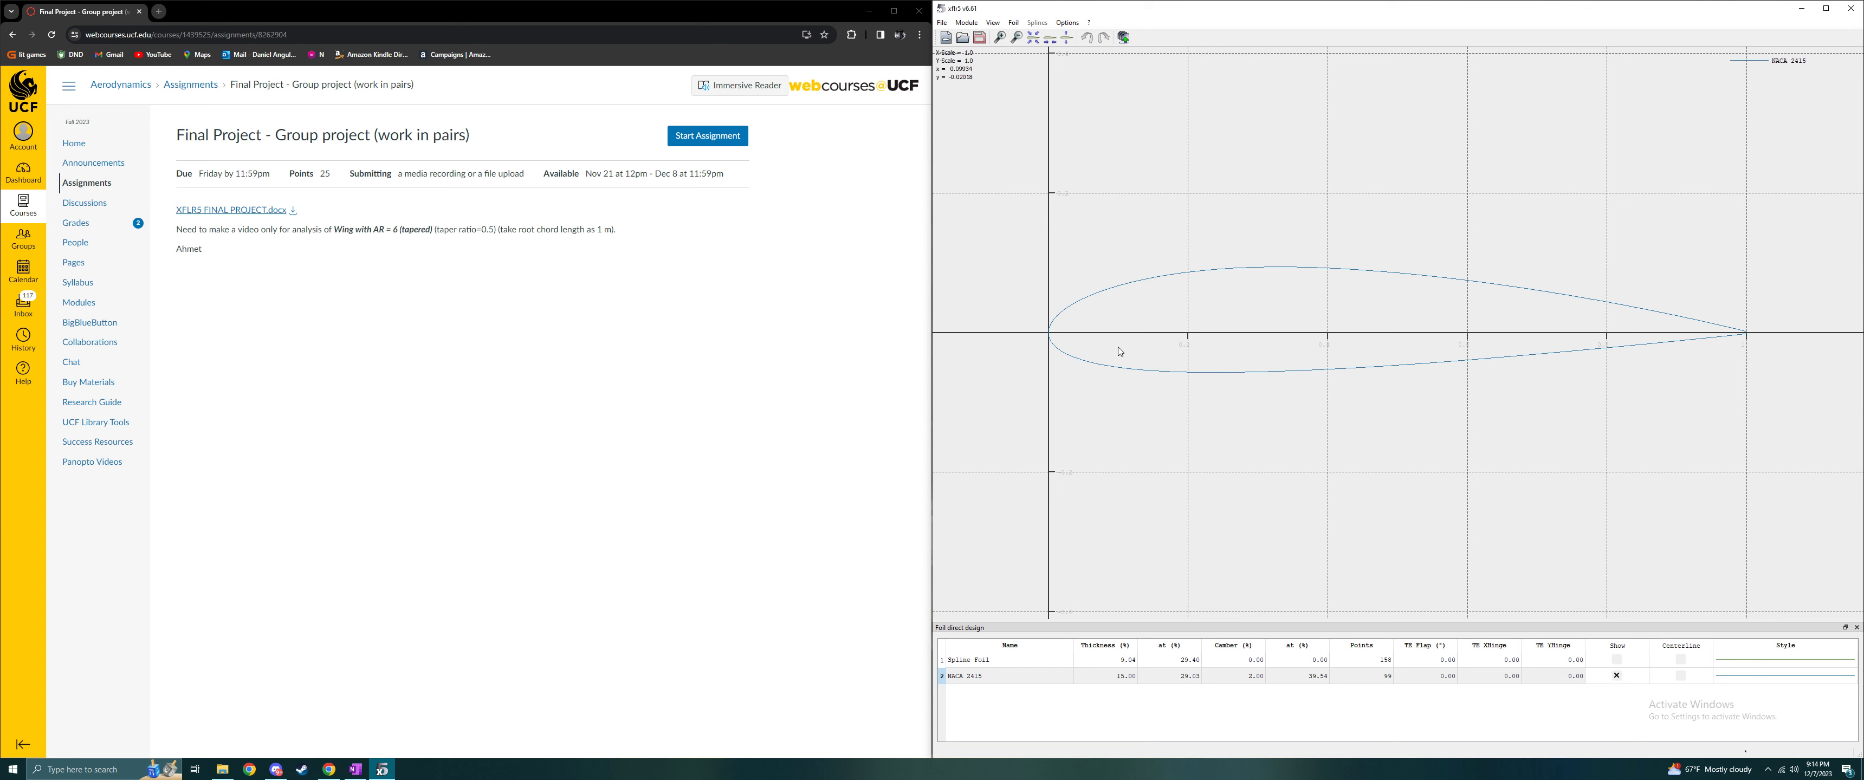
- Give the NACA 2415 foil's curve a thicker line width and a red colour
{"action": "right_click", "coordinate": [1757, 682]}
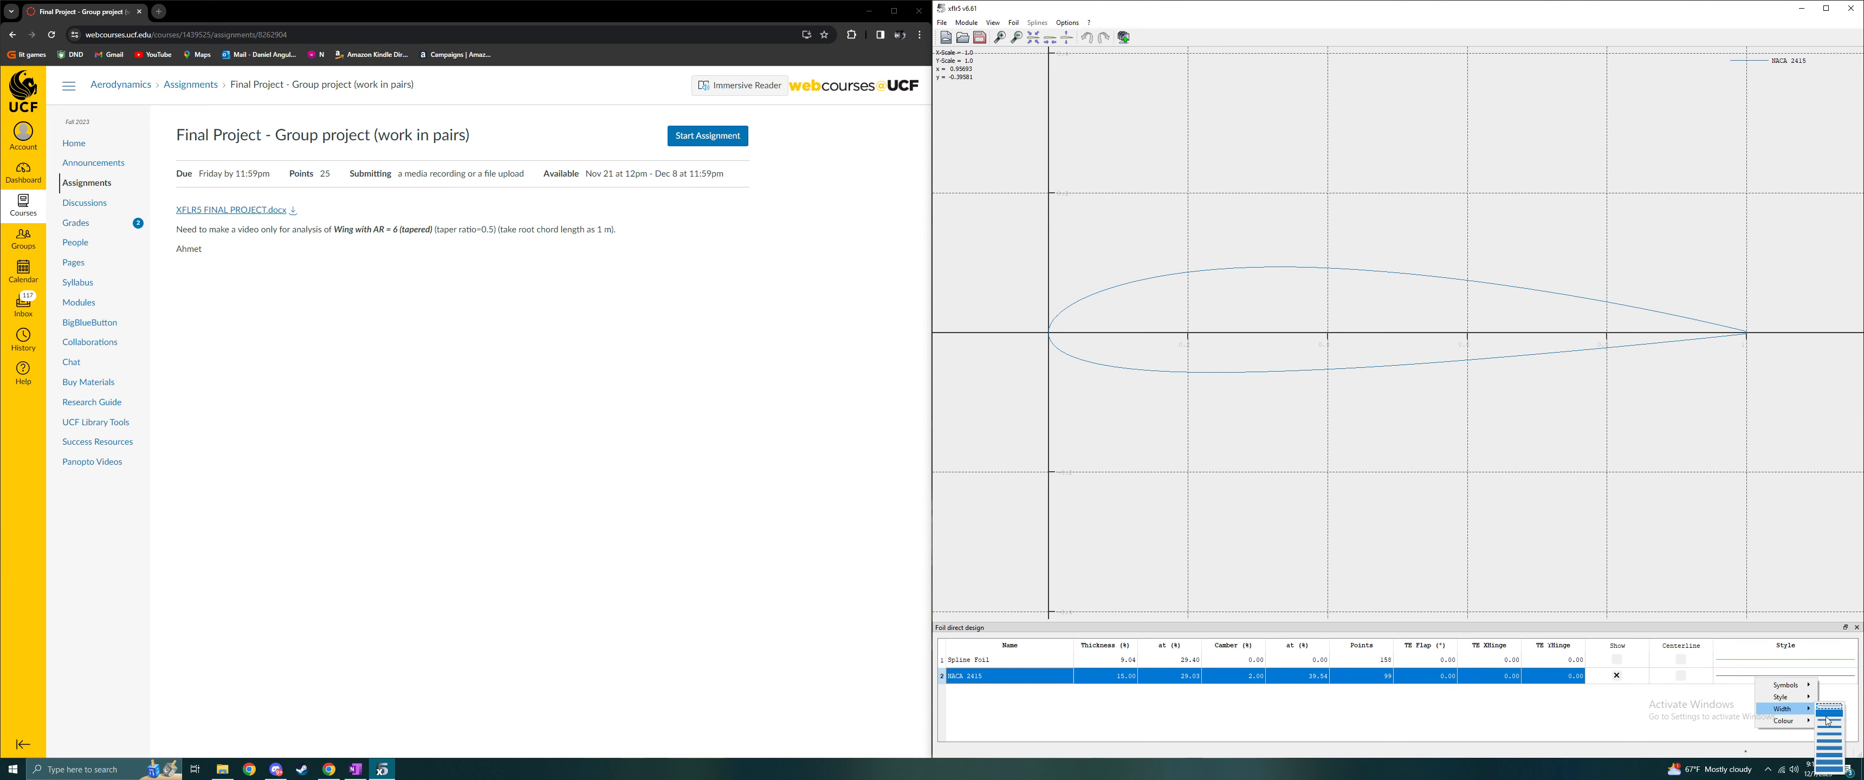
{"action": "left_click", "coordinate": [1827, 721]}
{"action": "right_click", "coordinate": [1760, 686]}
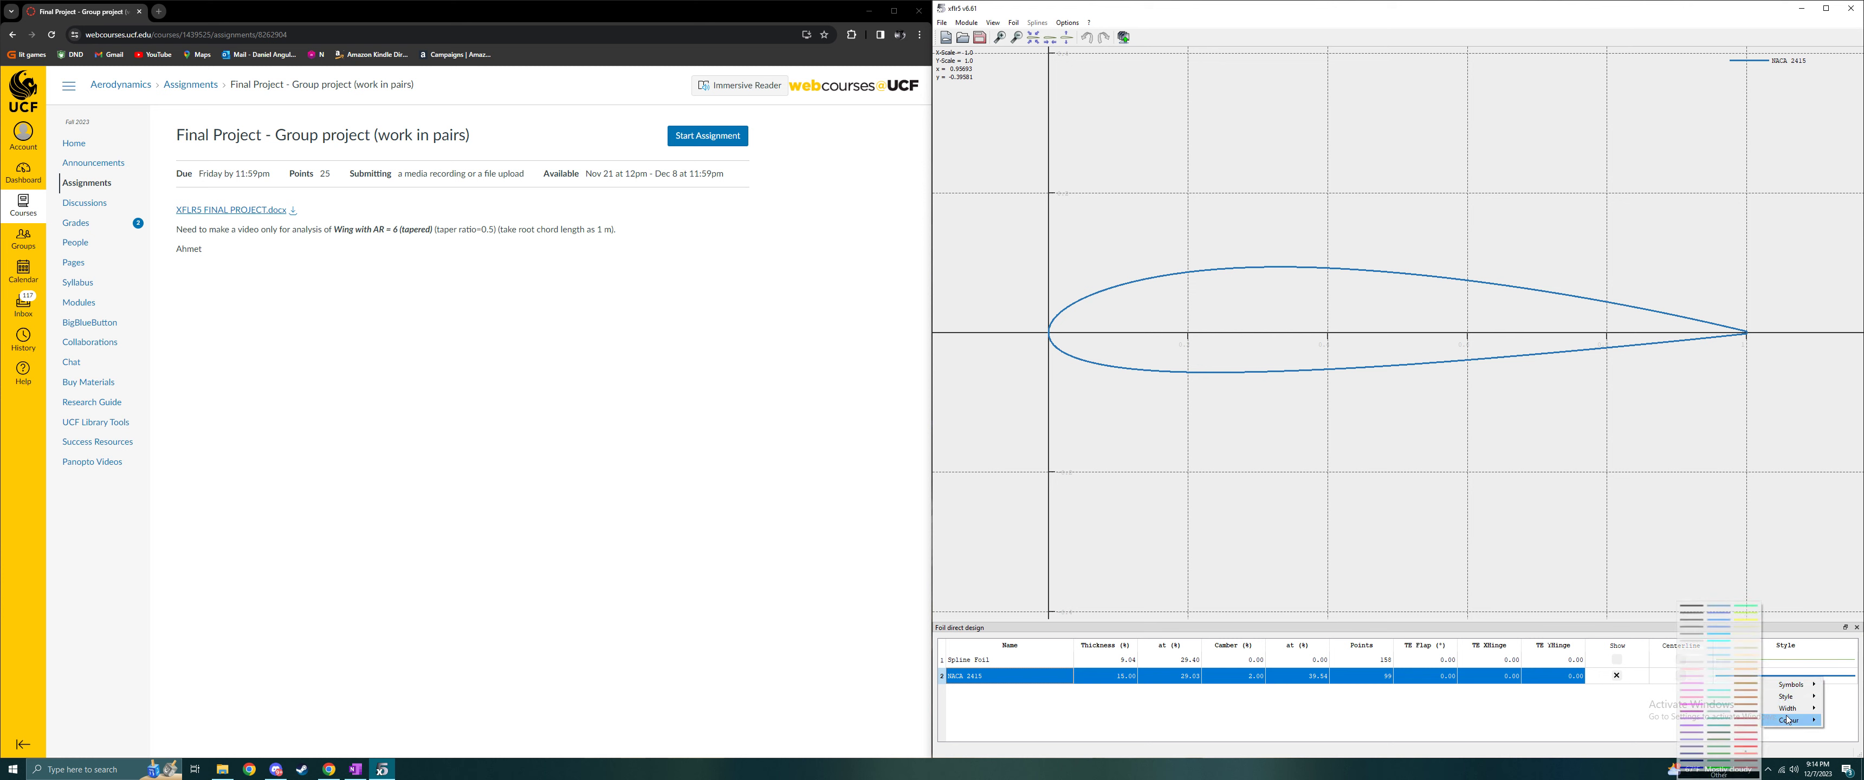
{"action": "mouse_move", "coordinate": [1795, 721]}
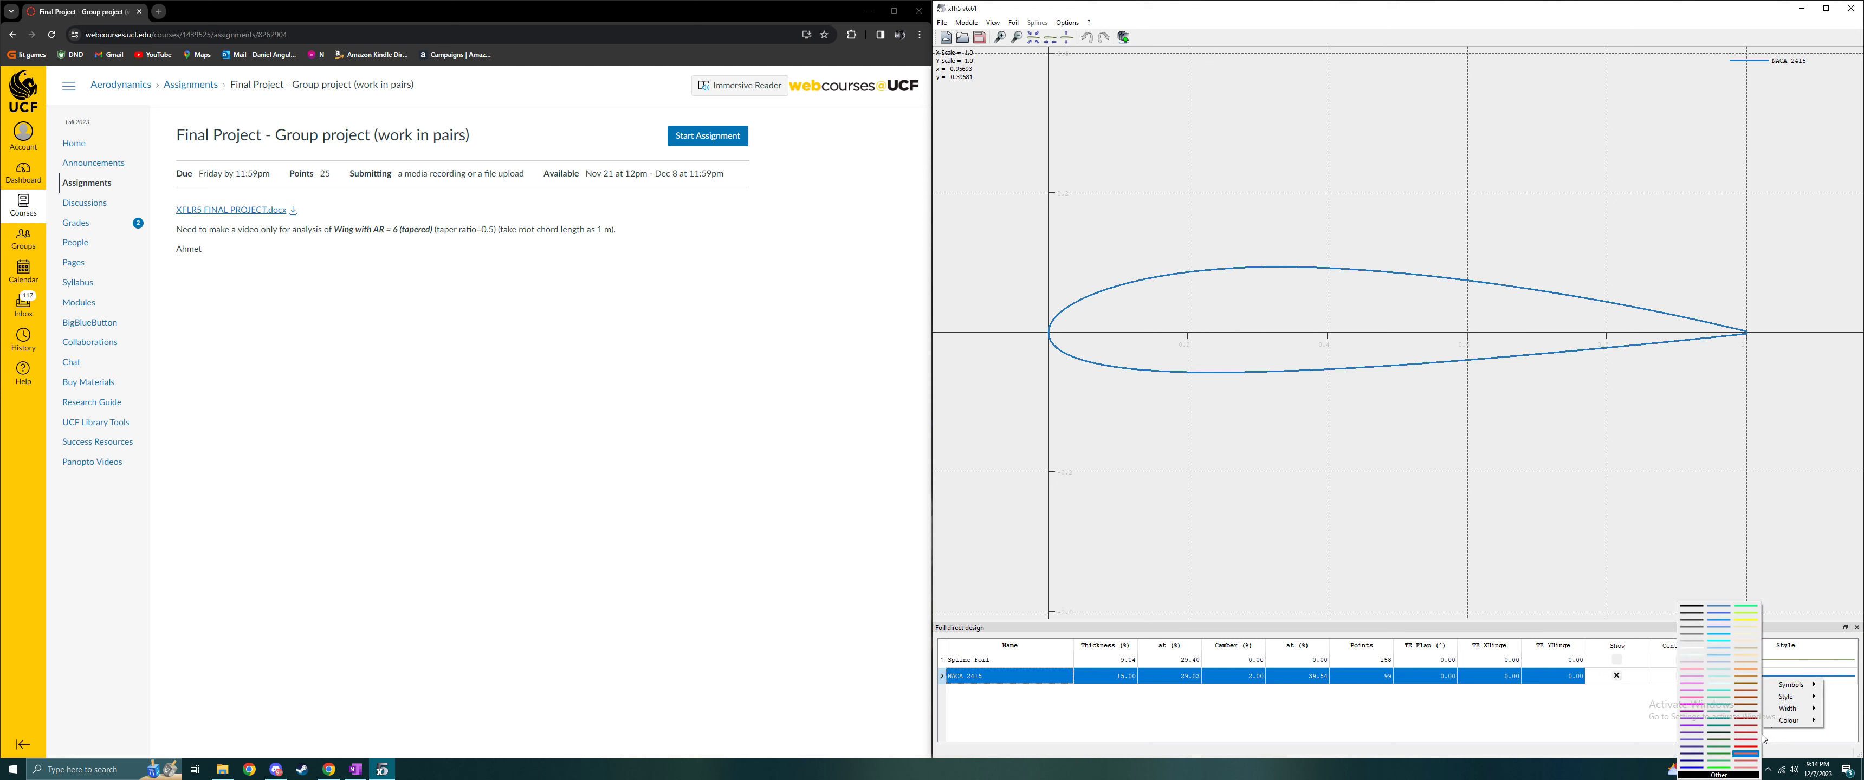
{"action": "left_click", "coordinate": [1685, 612]}
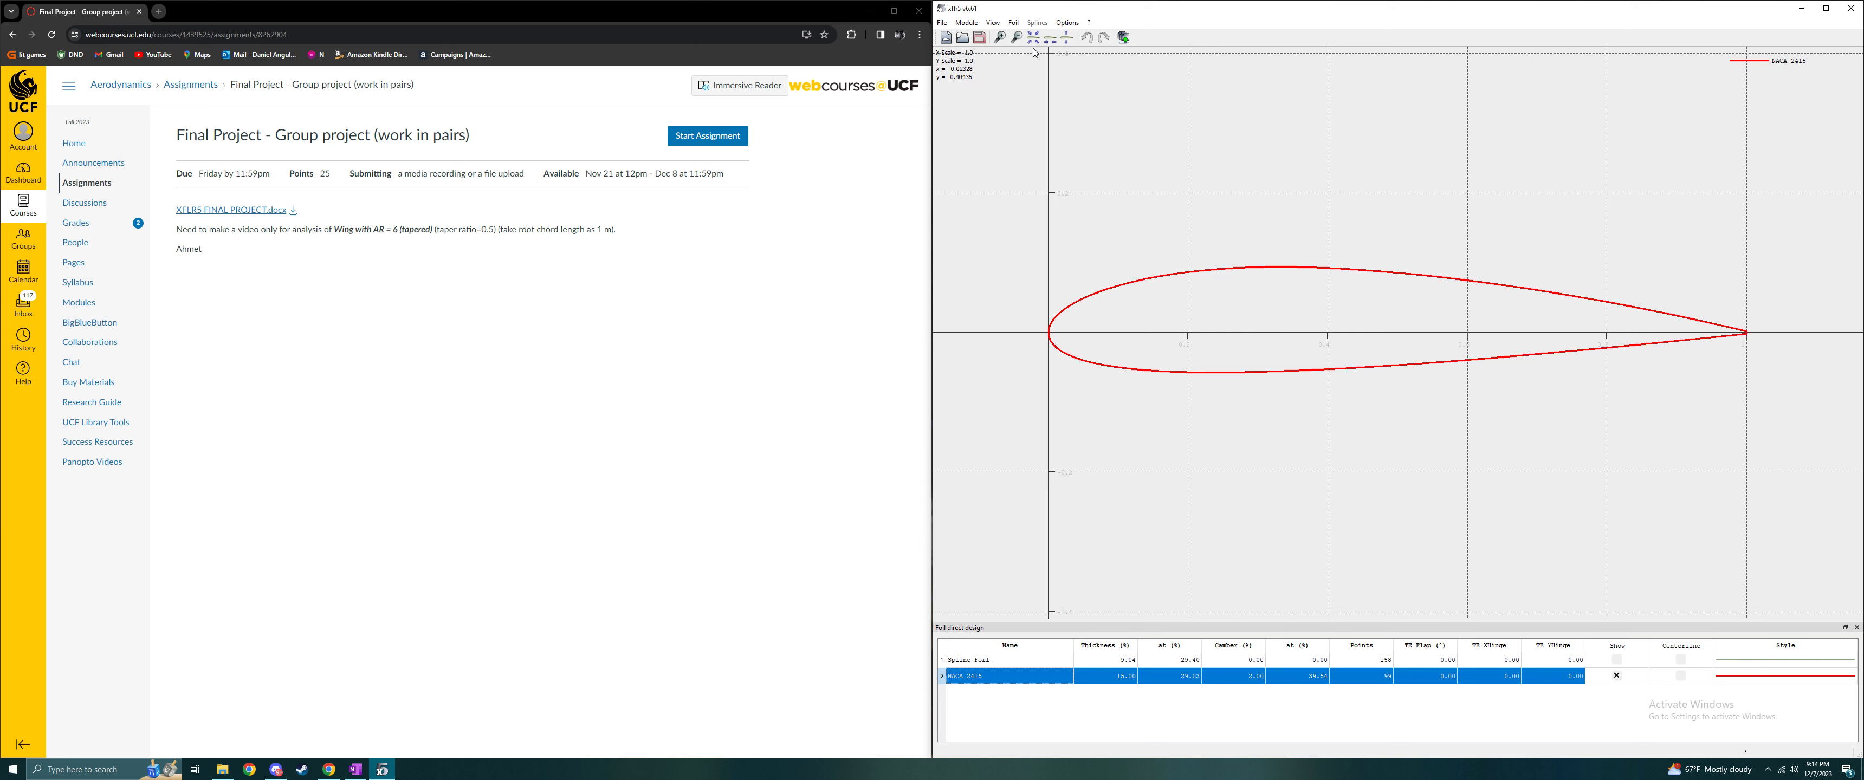
- Switch to XFoil Direct Analysis, then enter the VAccel value and accept the iteration limit in the XFoil advanced settings
{"action": "left_click", "coordinate": [967, 22]}
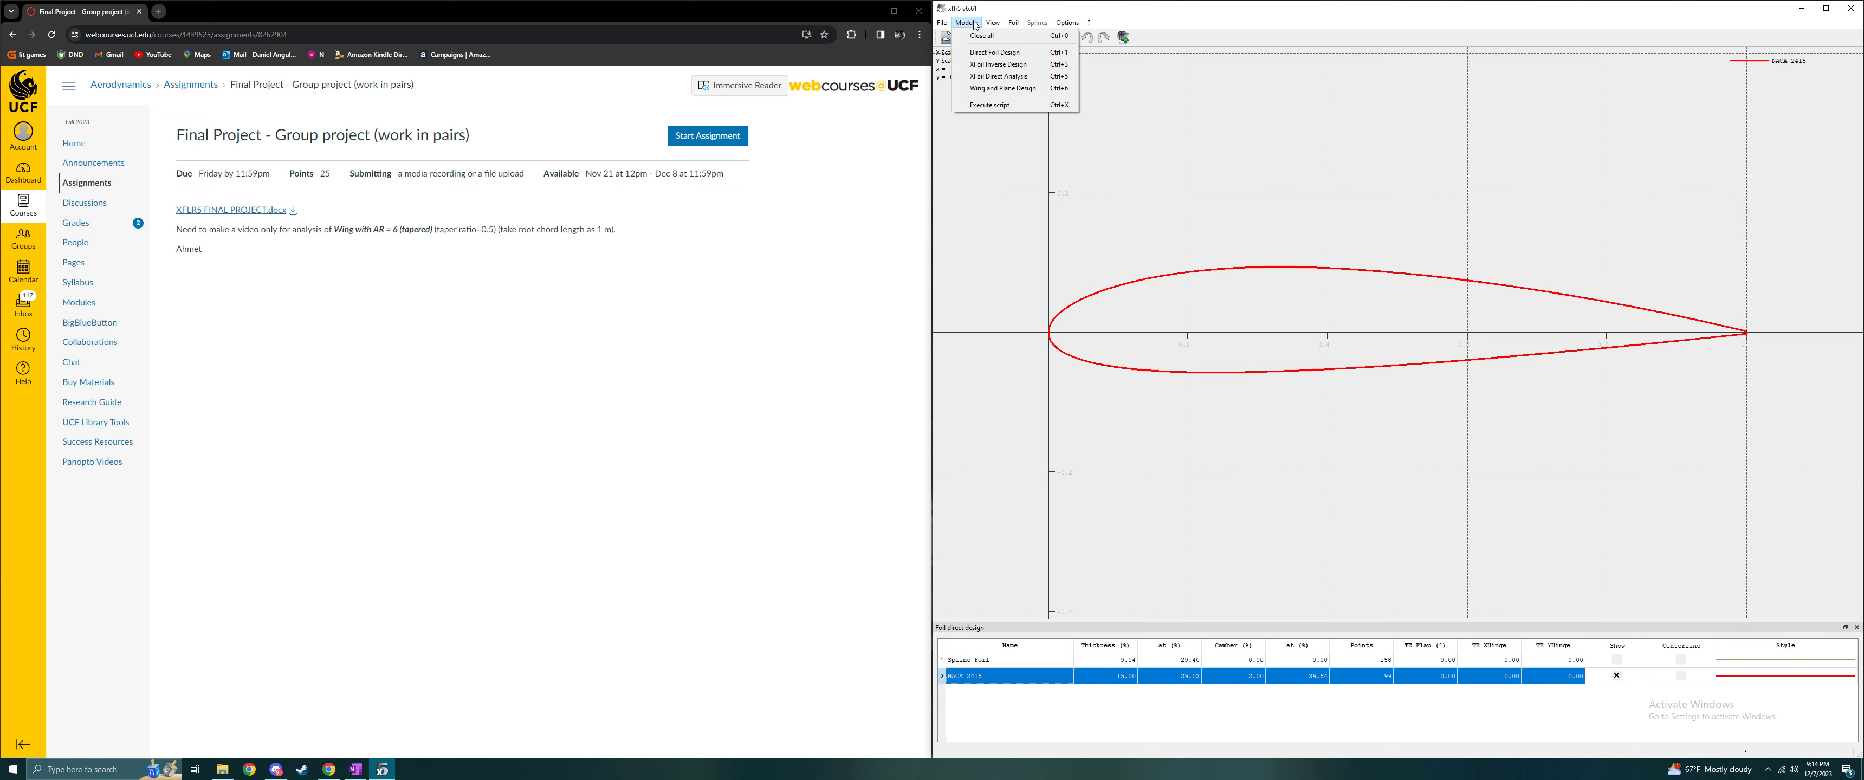
{"action": "left_click", "coordinate": [999, 76]}
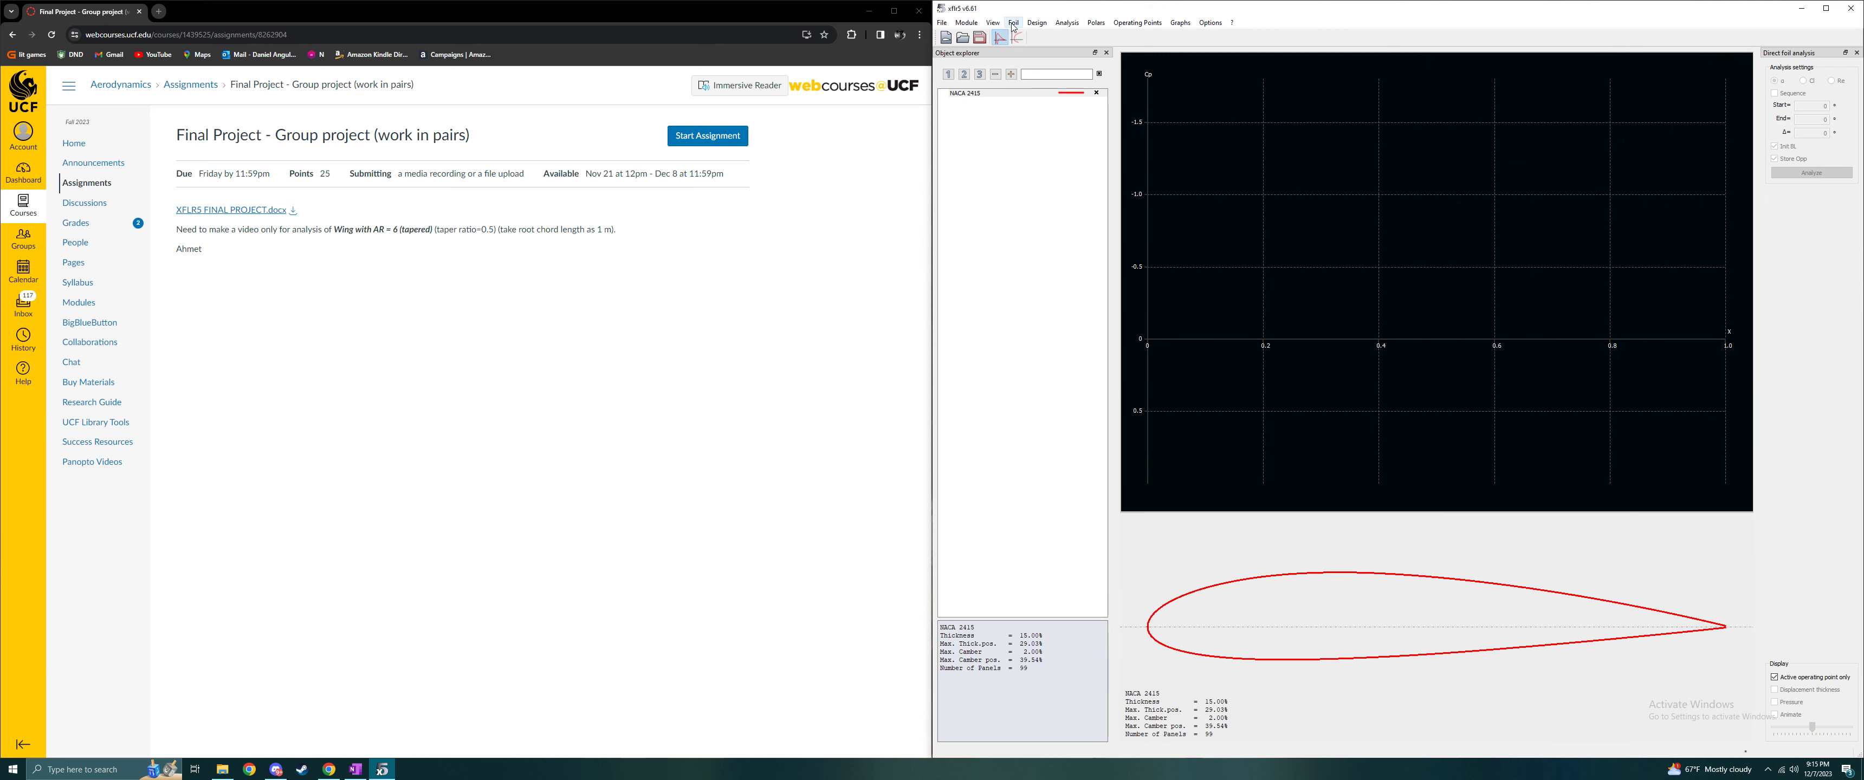
{"action": "left_click", "coordinate": [1069, 24]}
{"action": "left_click", "coordinate": [1104, 82]}
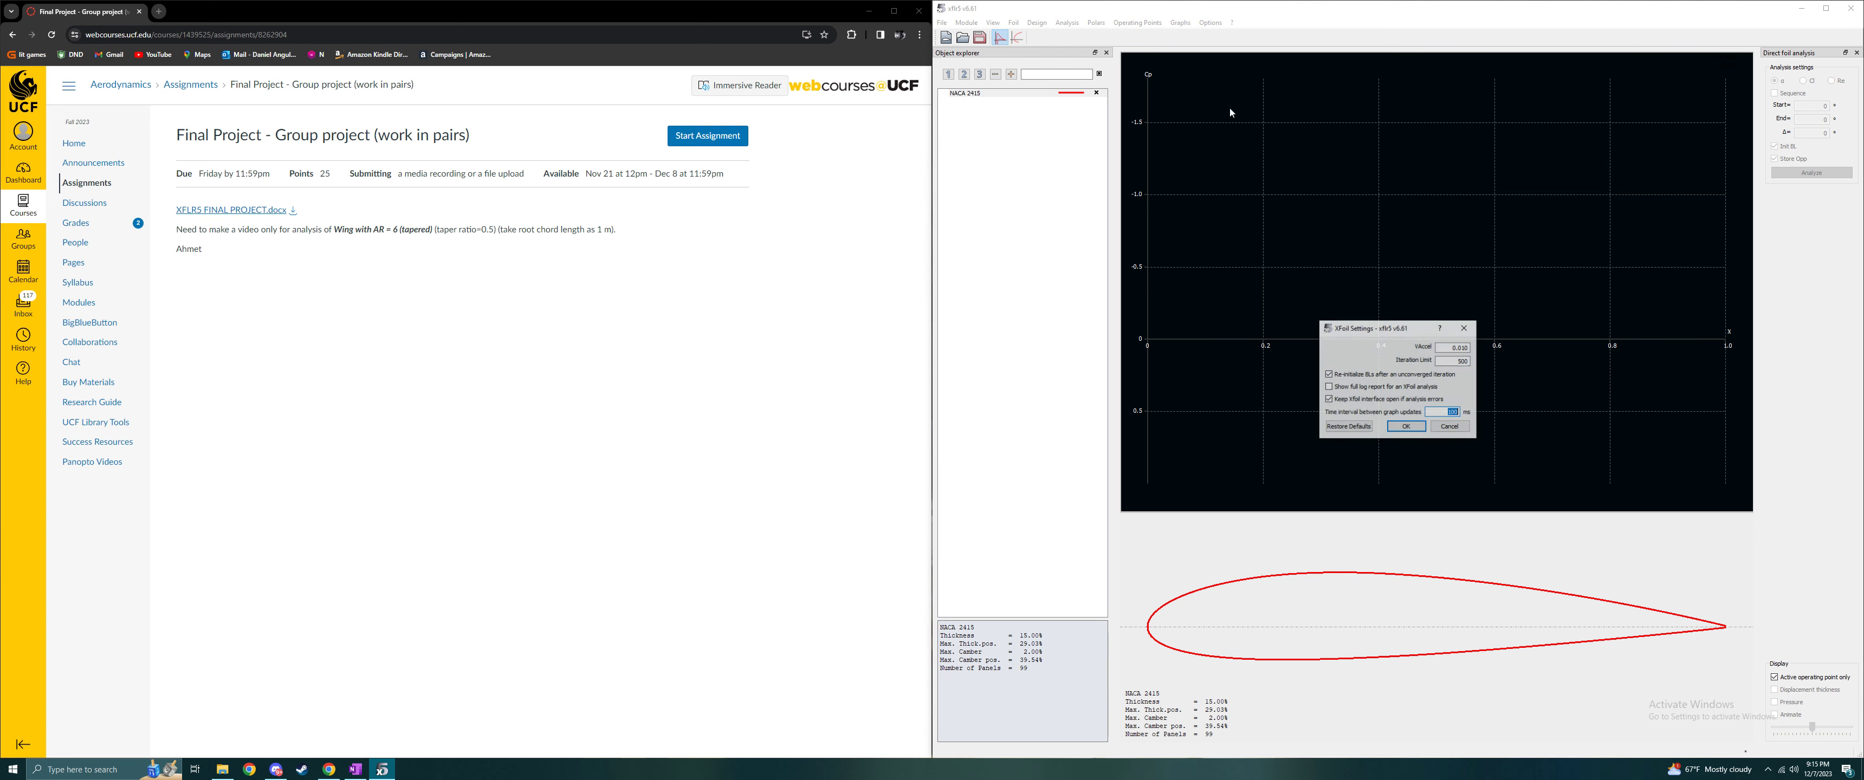
{"action": "key", "text": "Tab"}
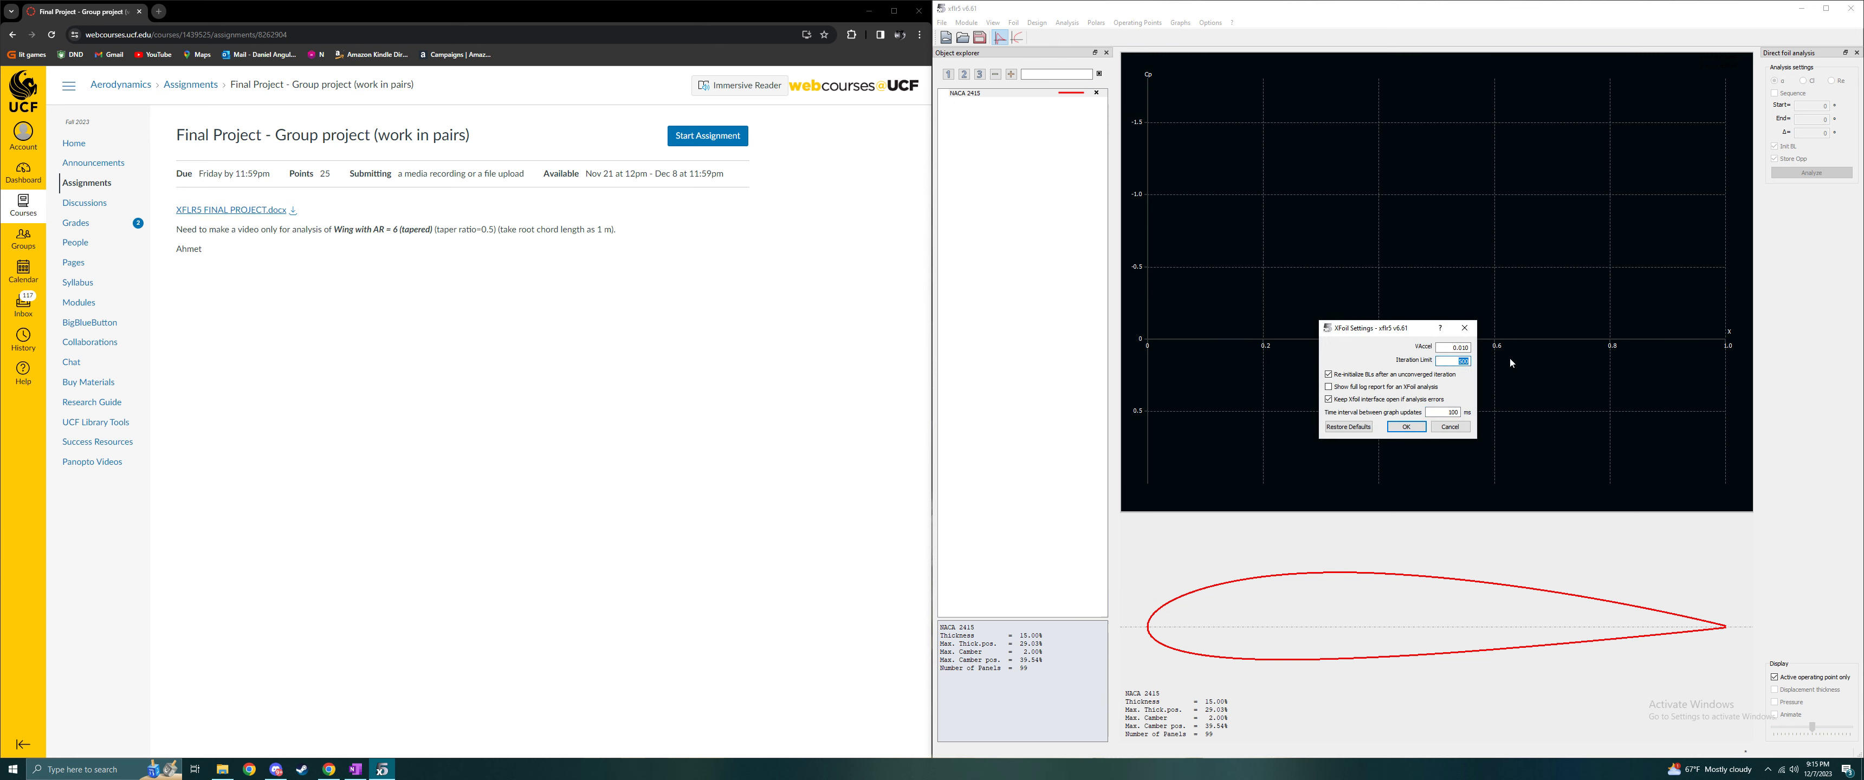
{"action": "double_click", "coordinate": [1465, 349]}
{"action": "type", "text": "0"}
{"action": "double_click", "coordinate": [1456, 361]}
{"action": "left_click", "coordinate": [1404, 427]}
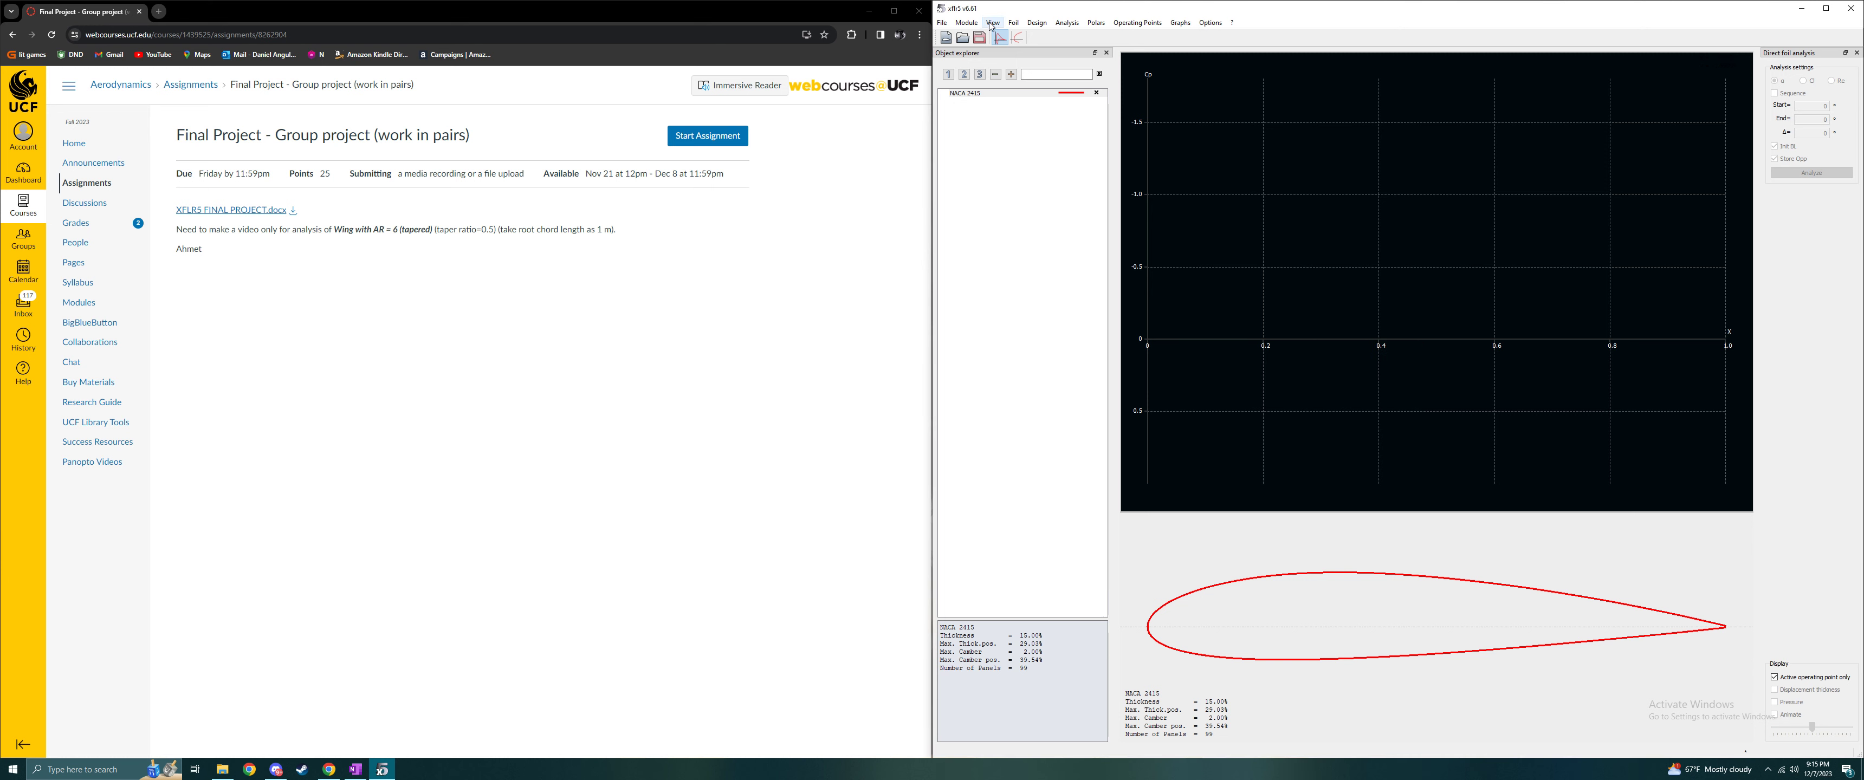
- Define a Type 1 analysis for the NACA 2415 foil with a Reynolds number of 300,000
{"action": "left_click", "coordinate": [1067, 22]}
{"action": "left_click", "coordinate": [1085, 36]}
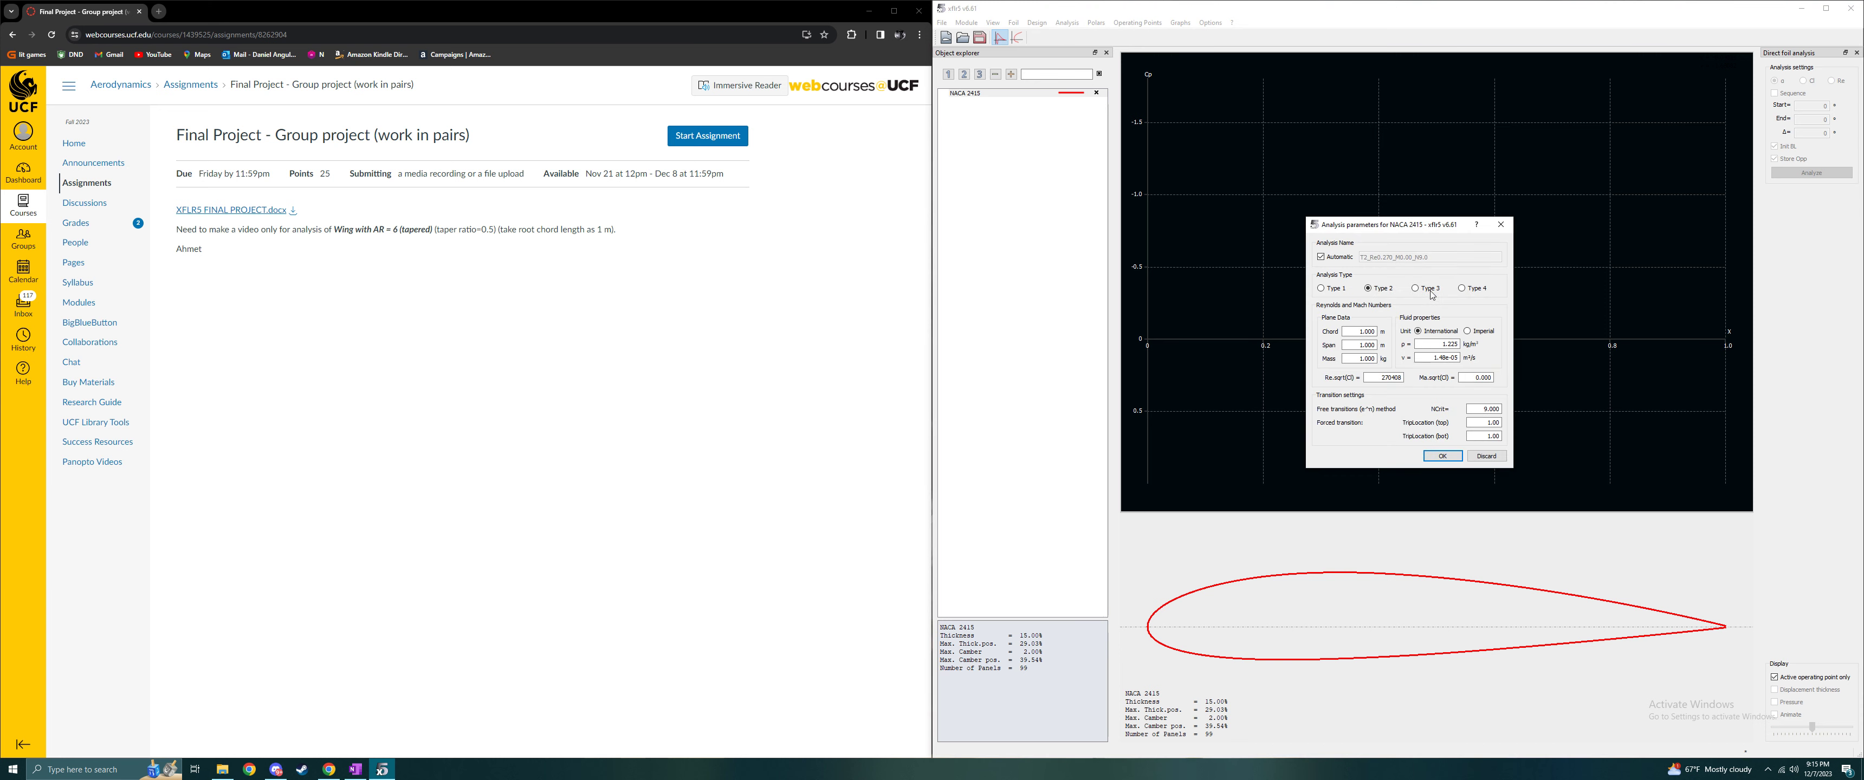
{"action": "left_click", "coordinate": [1323, 289]}
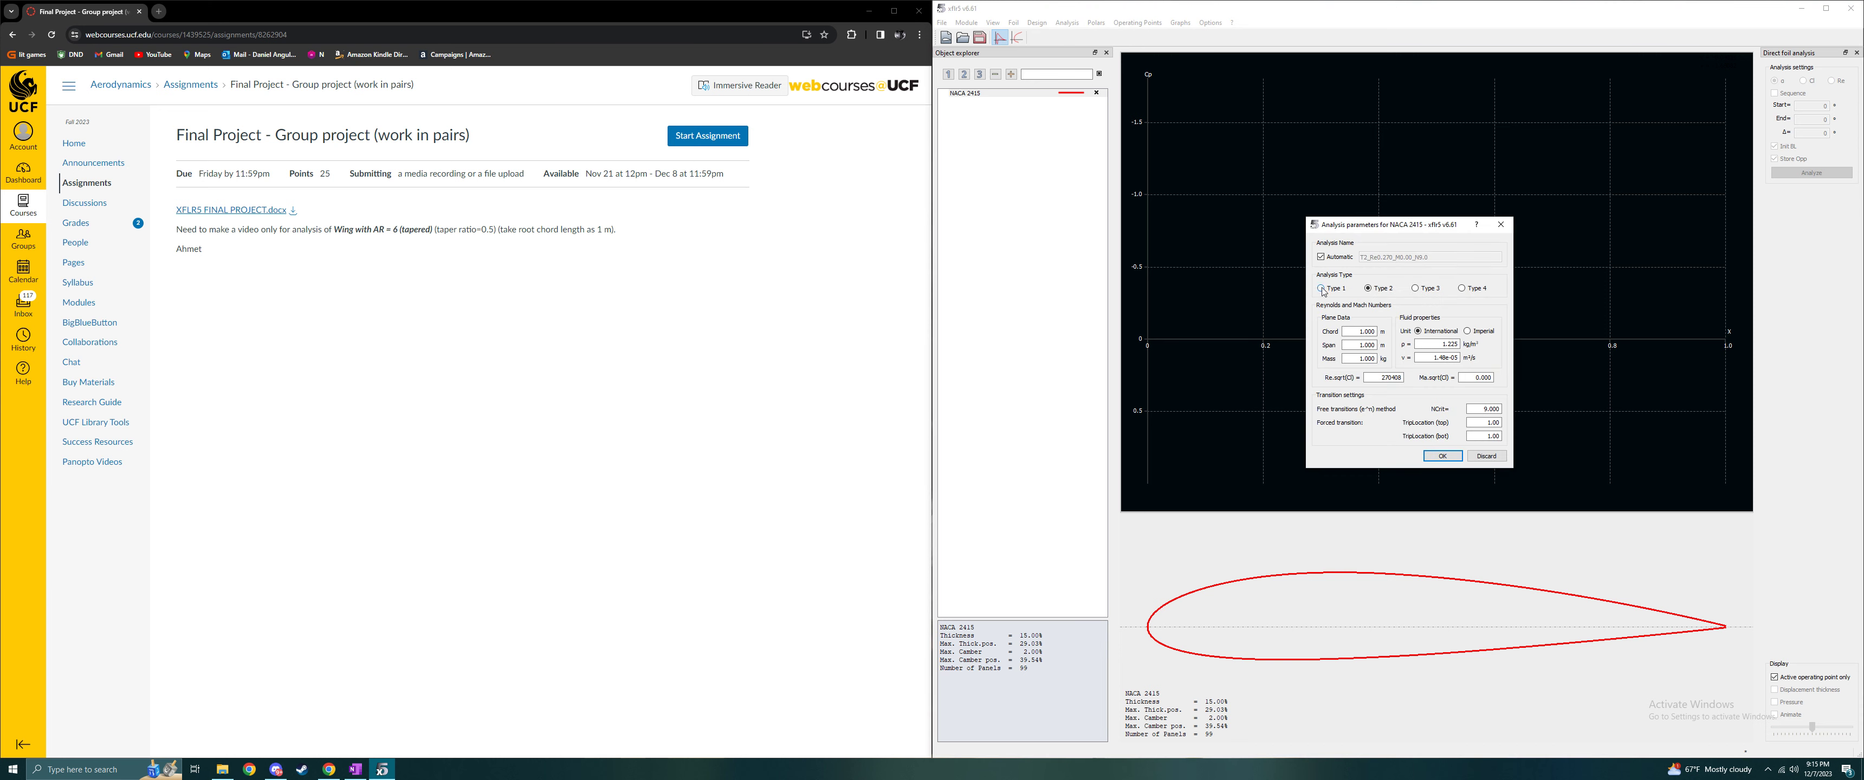
{"action": "double_click", "coordinate": [1378, 377]}
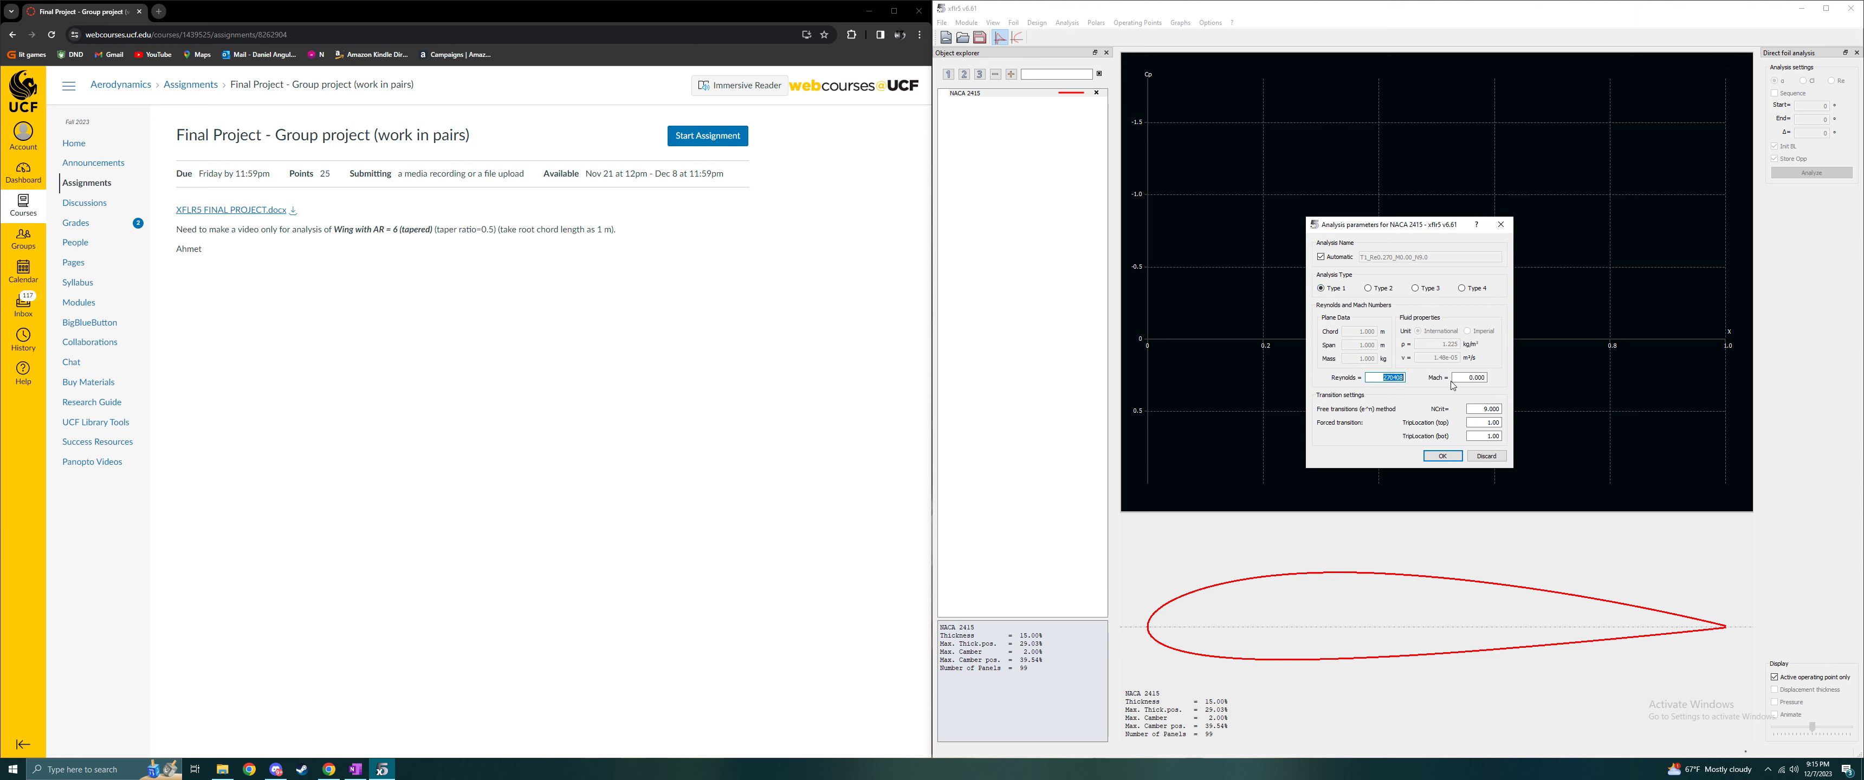
{"action": "type", "text": "300000"}
{"action": "left_click", "coordinate": [1442, 456]}
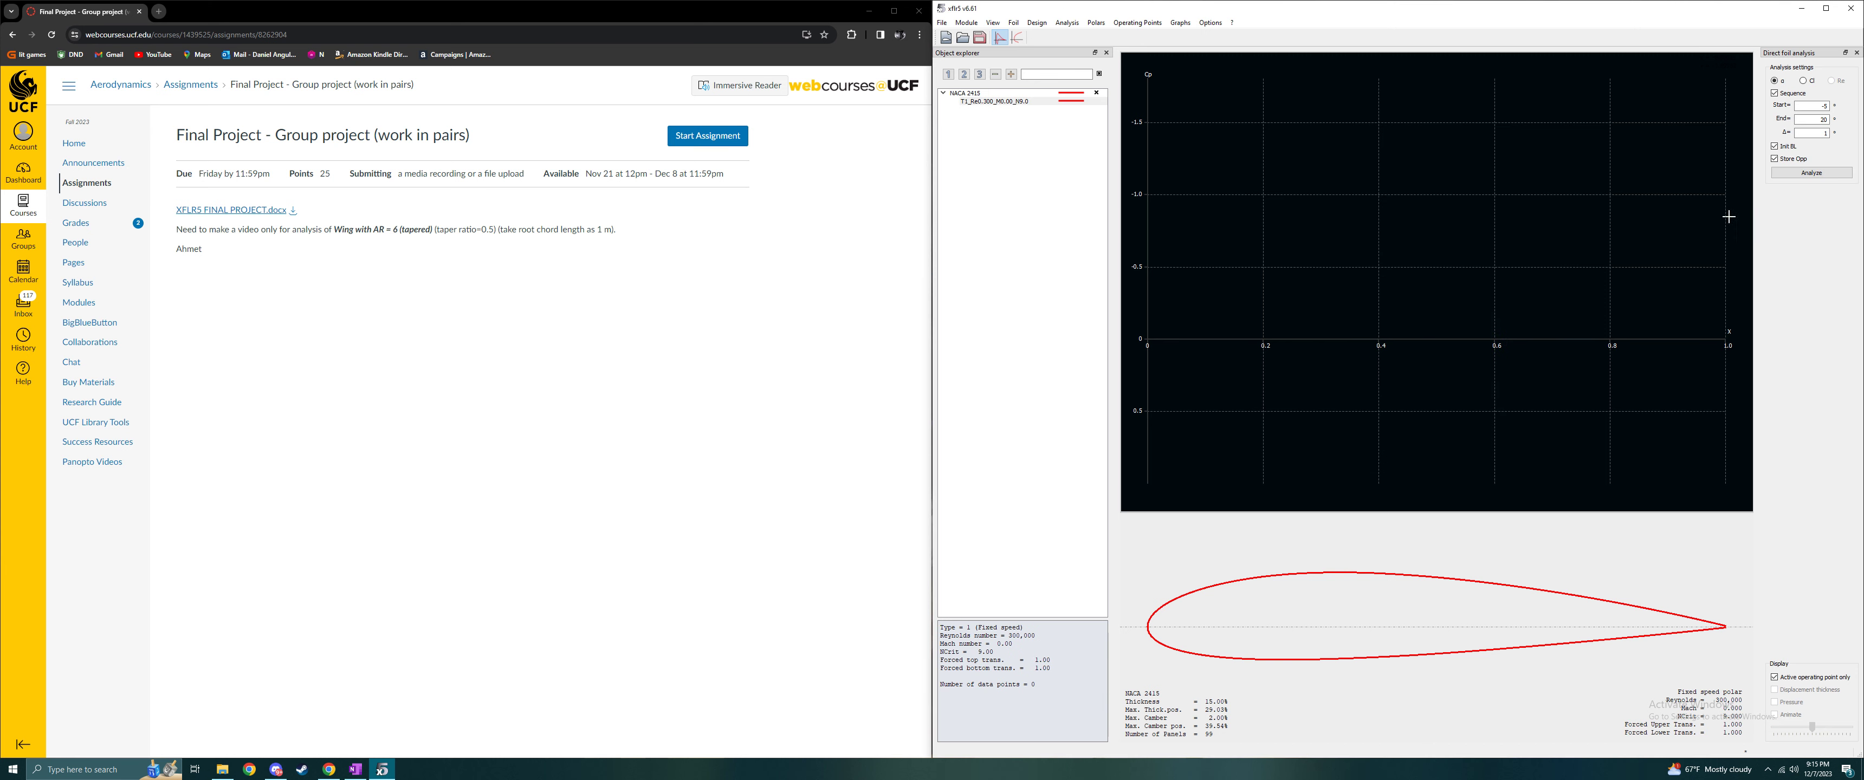
- Analyze the foil over angles of attack from -5° to 20° in 1° steps and collapse the polar's operating point list
{"action": "left_click", "coordinate": [1812, 173]}
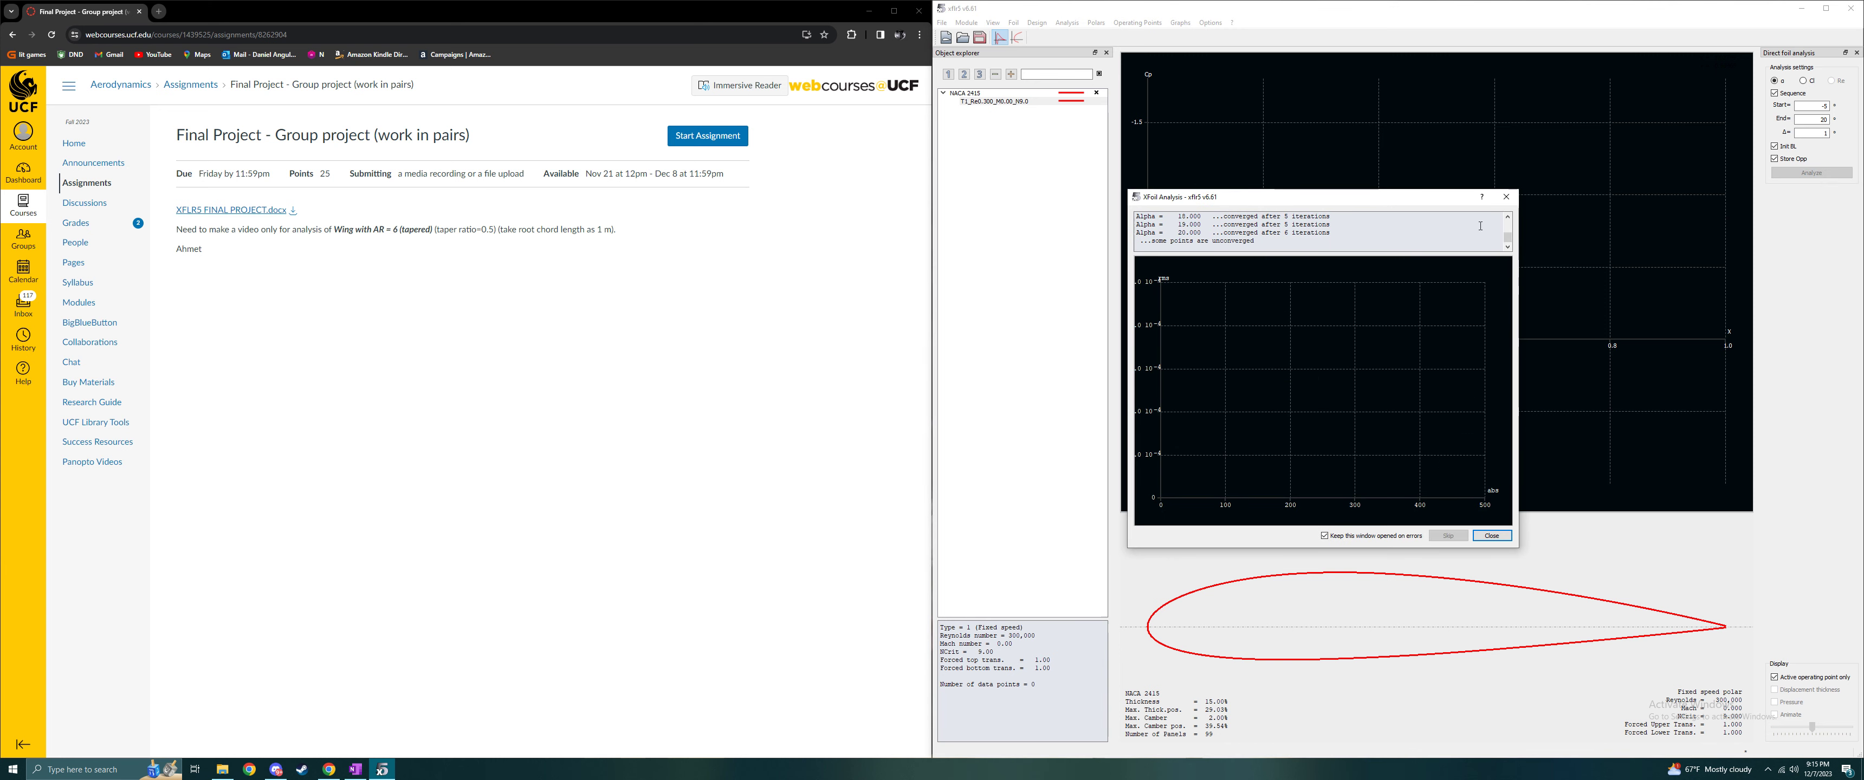
{"action": "left_click", "coordinate": [1491, 536]}
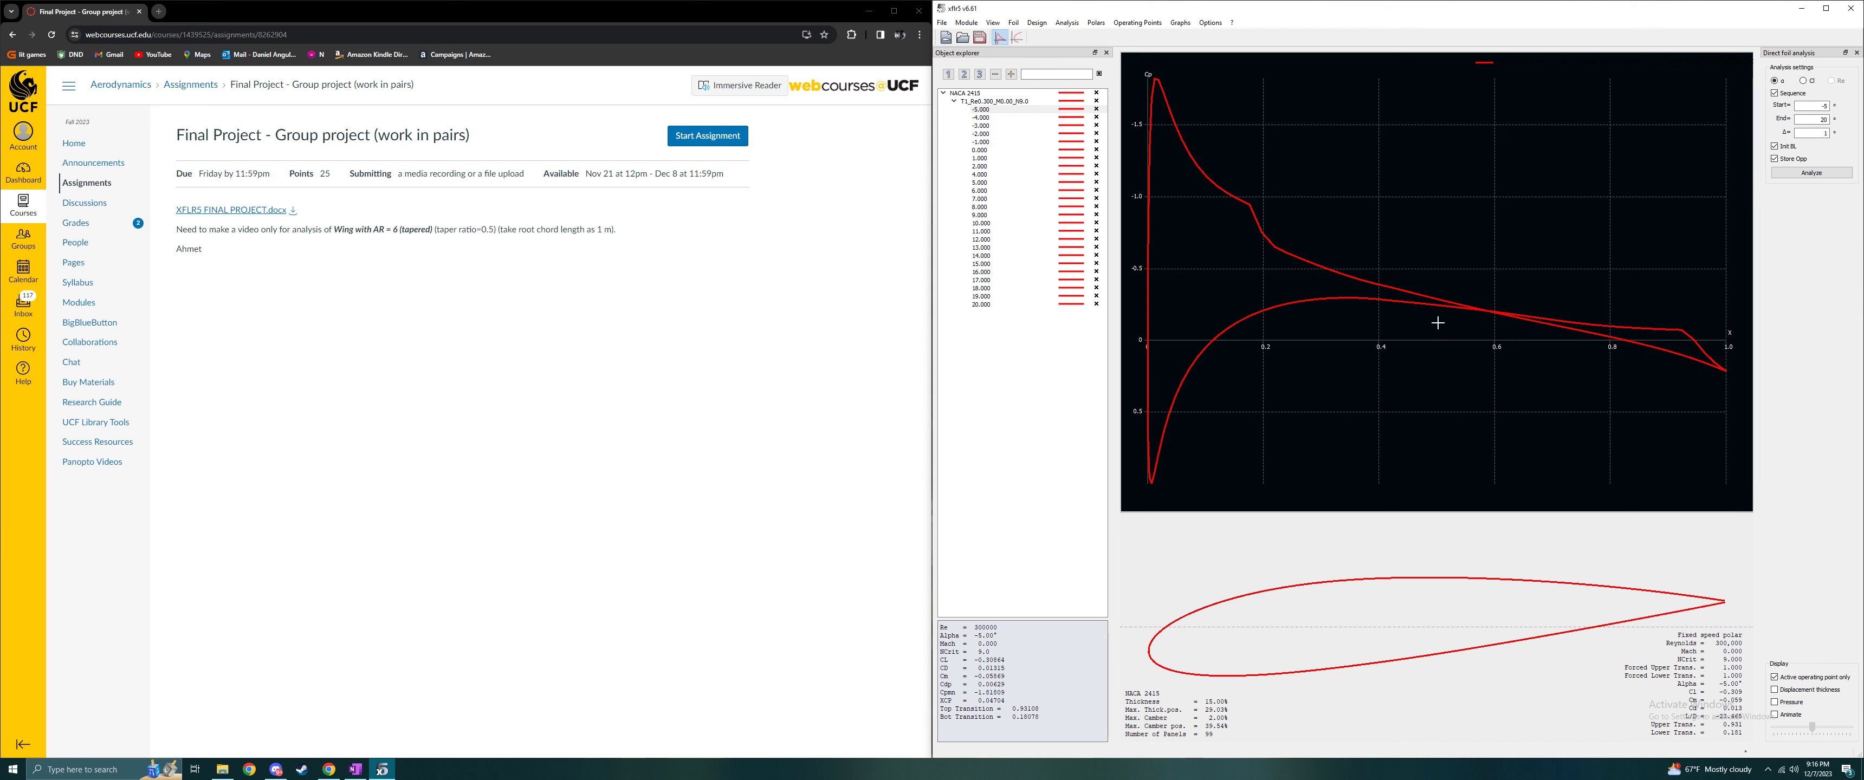
{"action": "left_click", "coordinate": [954, 101]}
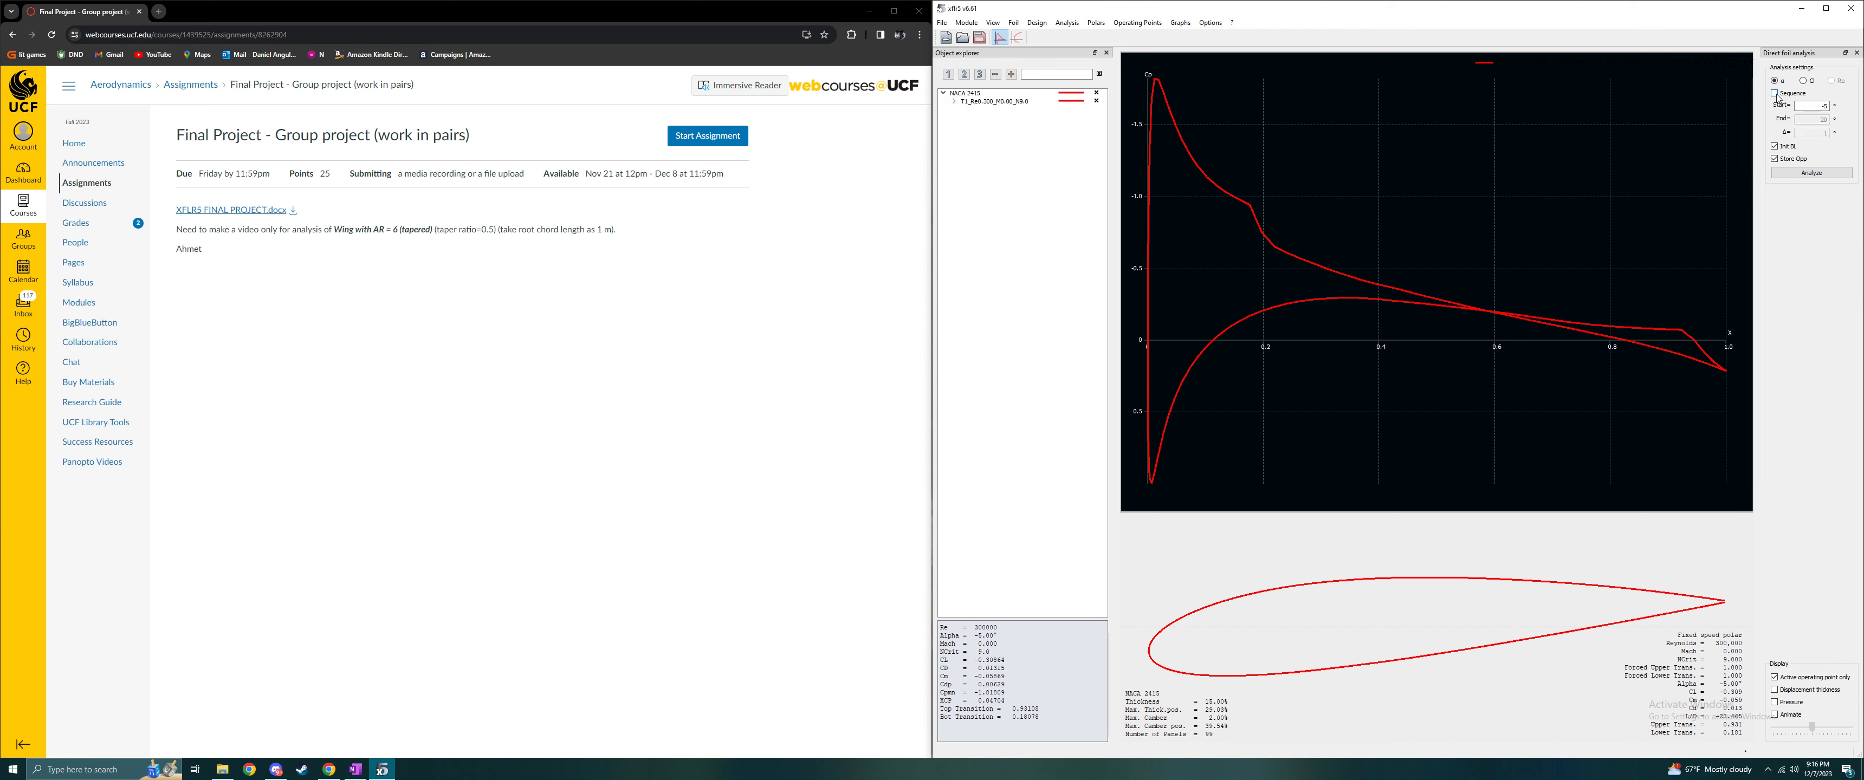
{"action": "left_click", "coordinate": [1798, 105]}
{"action": "key", "text": "Tab"}
{"action": "key", "text": "Tab"}
- Run a T1 batch analysis of NACA 2415 over the listed Reynolds numbers, for alpha -5° to 20° in 1° increments
{"action": "left_click", "coordinate": [1066, 24]}
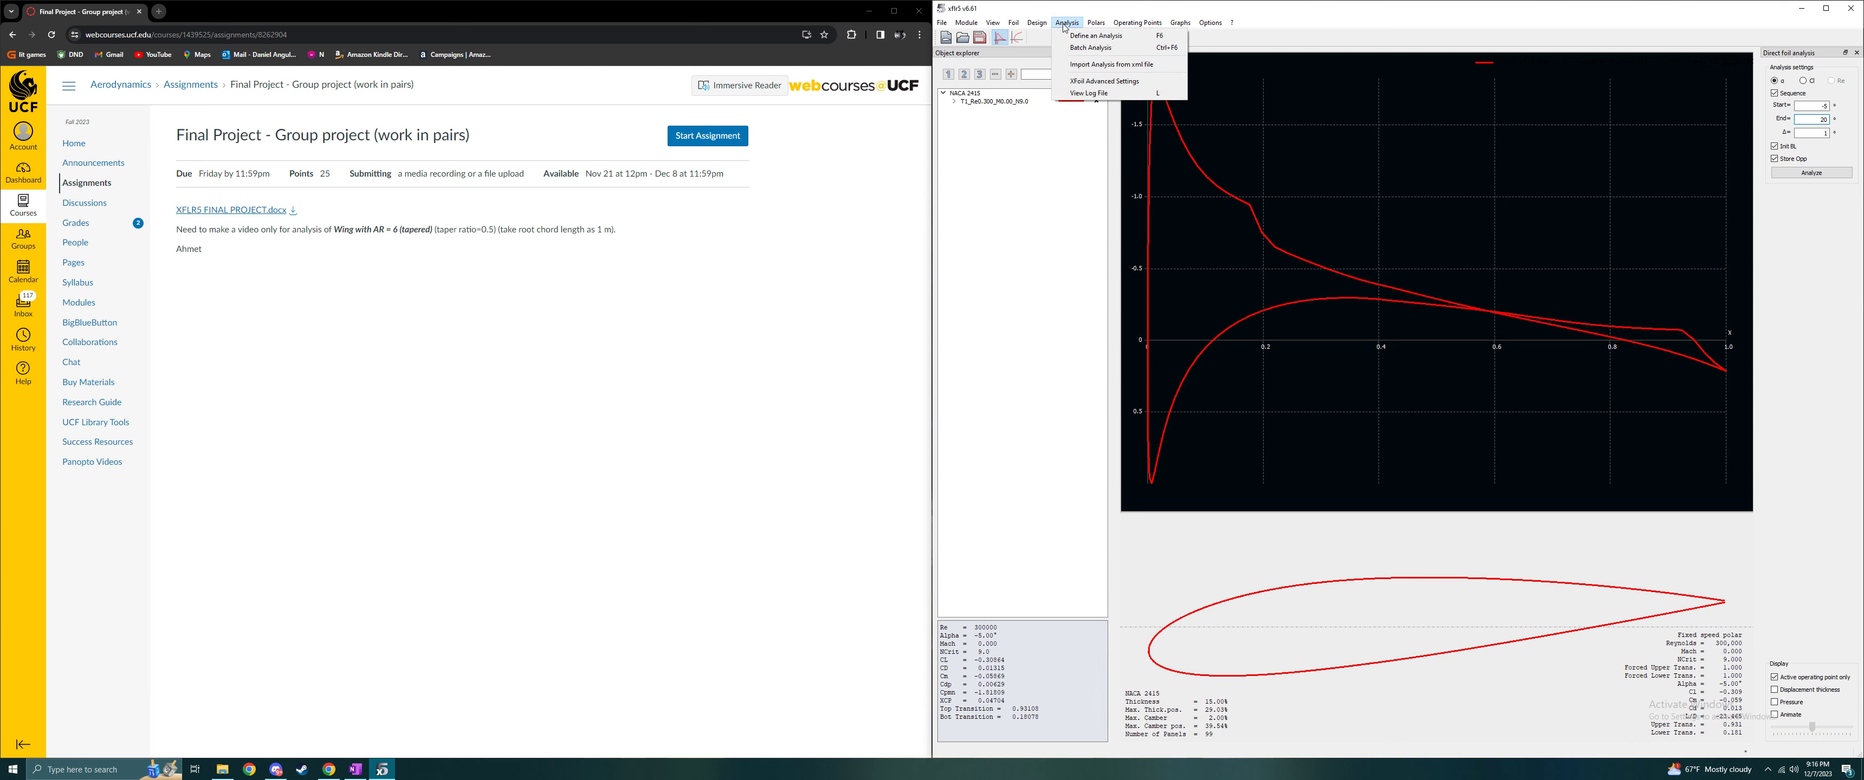
{"action": "left_click", "coordinate": [1081, 48]}
{"action": "left_click_drag", "start_coordinate": [1109, 239], "coordinate": [1209, 103]}
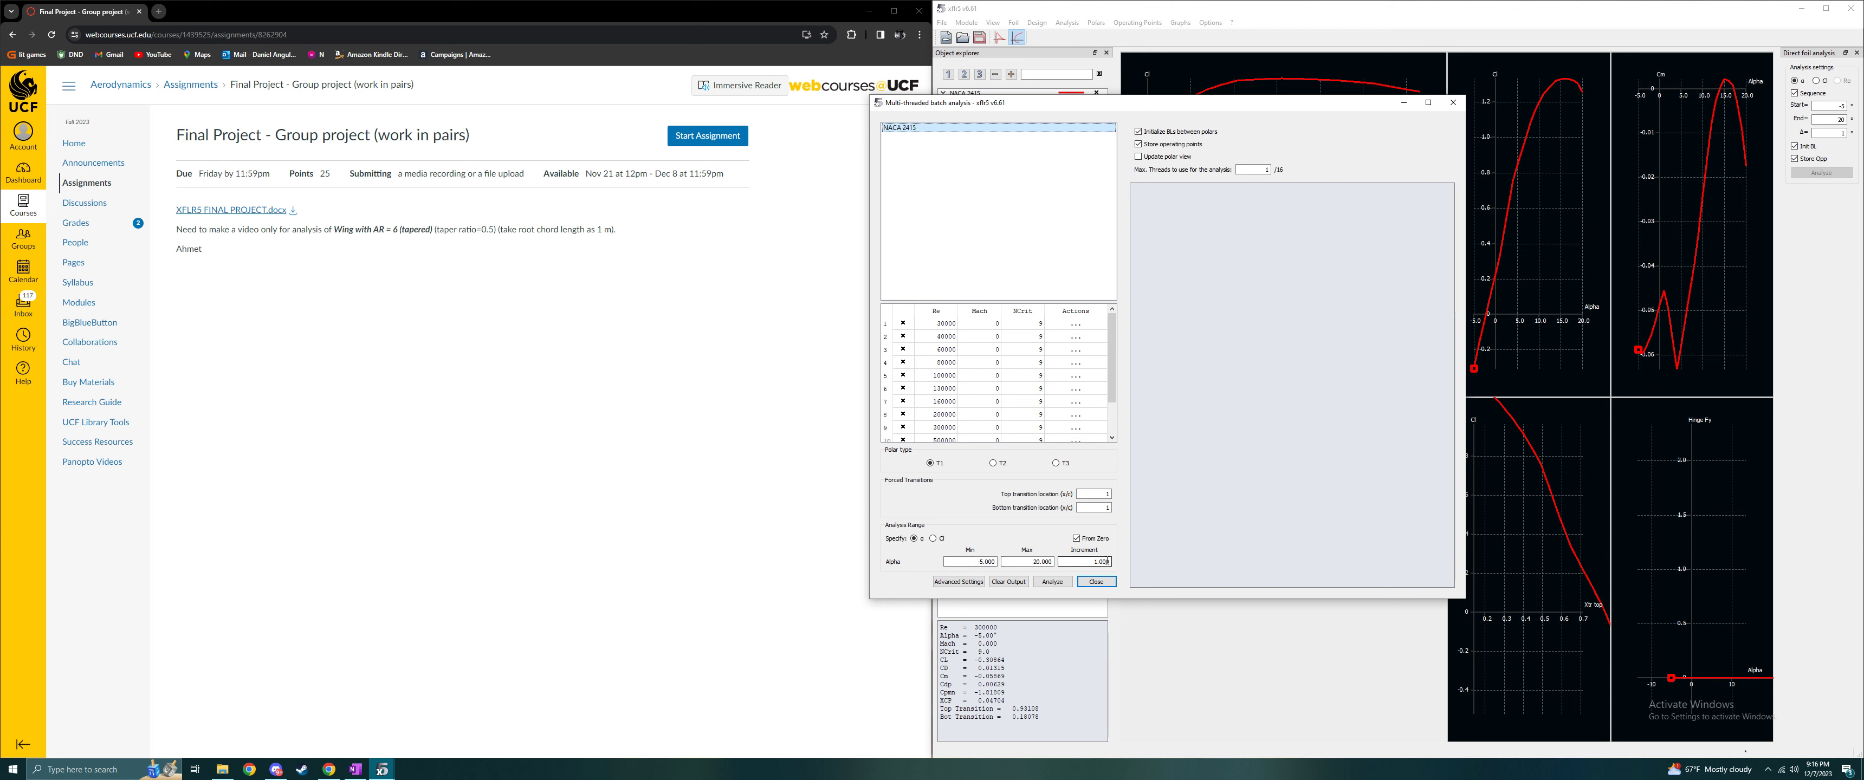
{"action": "left_click", "coordinate": [1052, 582]}
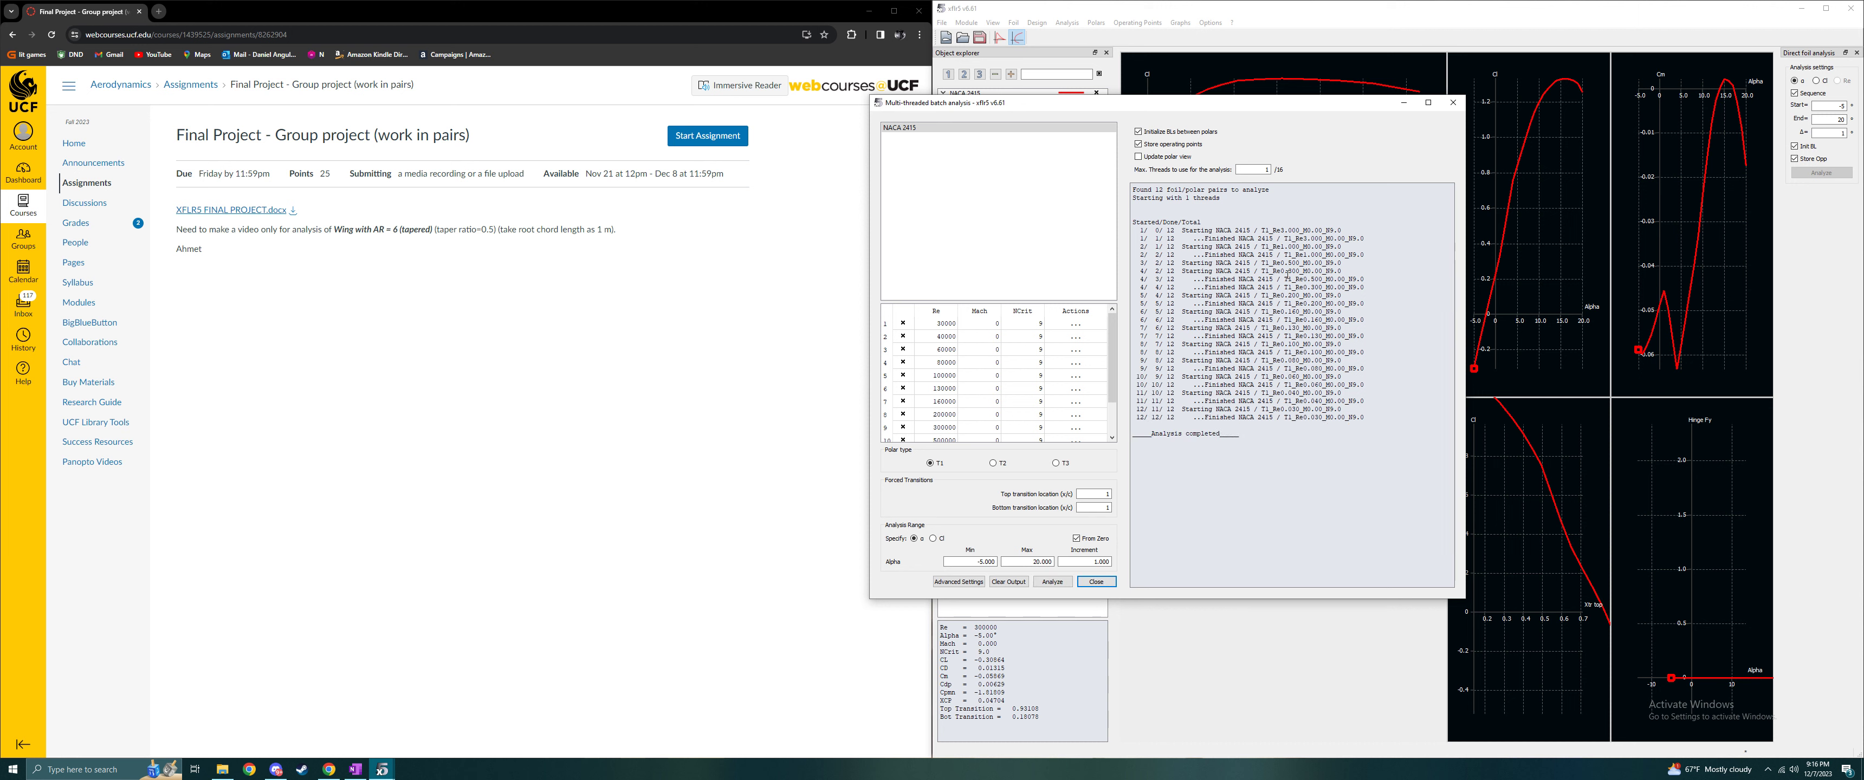
{"action": "left_click", "coordinate": [1087, 585]}
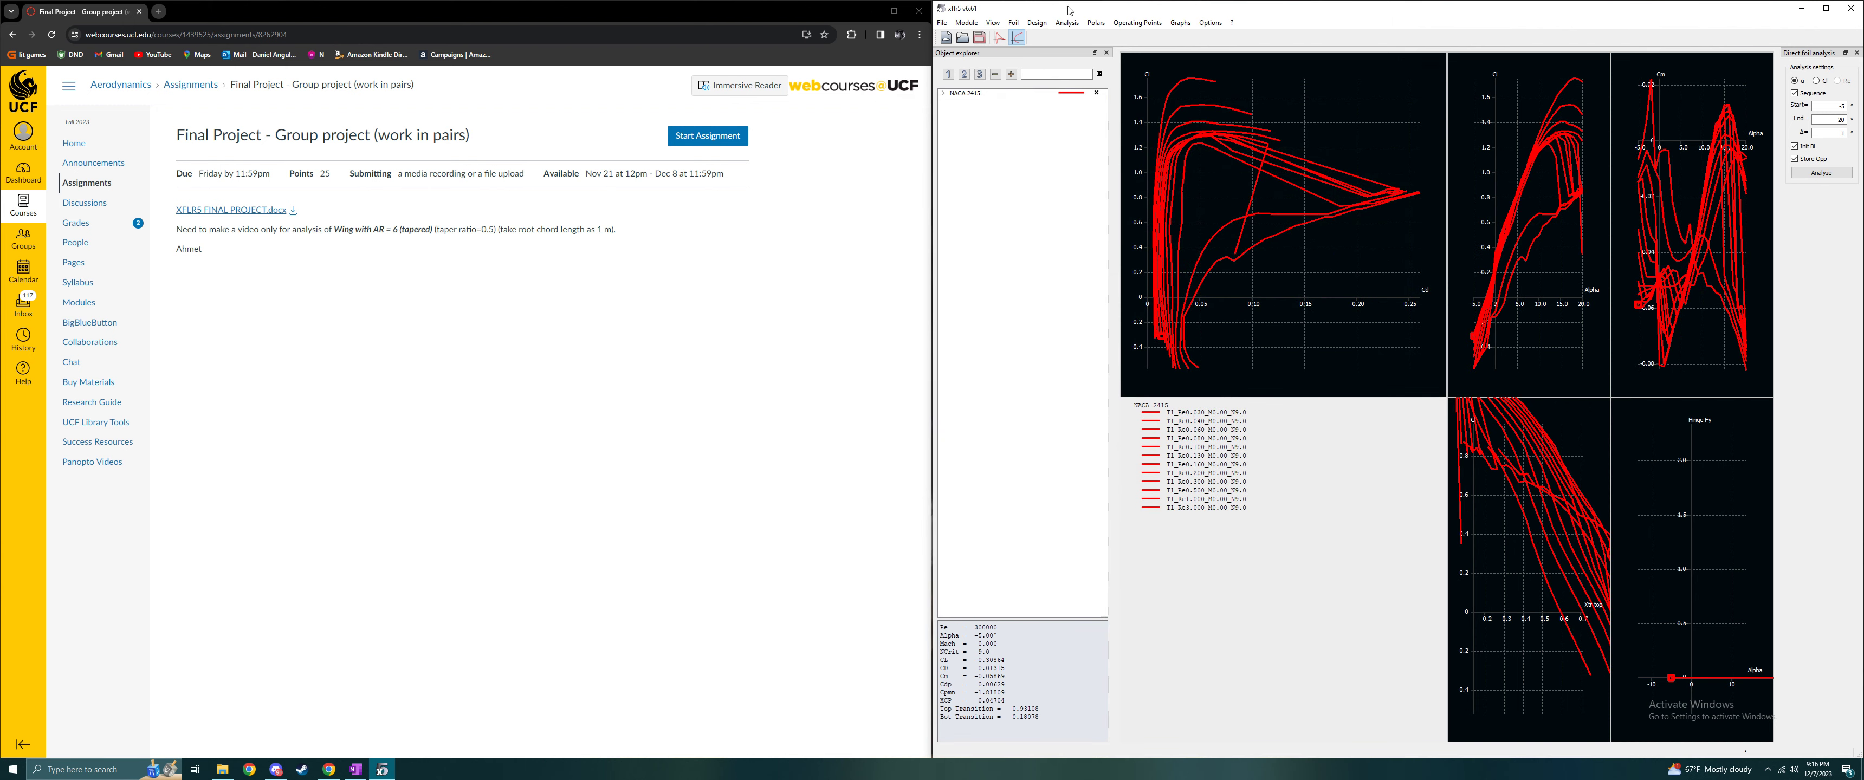
- Compare the foil's operating point view with its polar graphs, ending on the operating point view
{"action": "left_click", "coordinate": [1000, 36]}
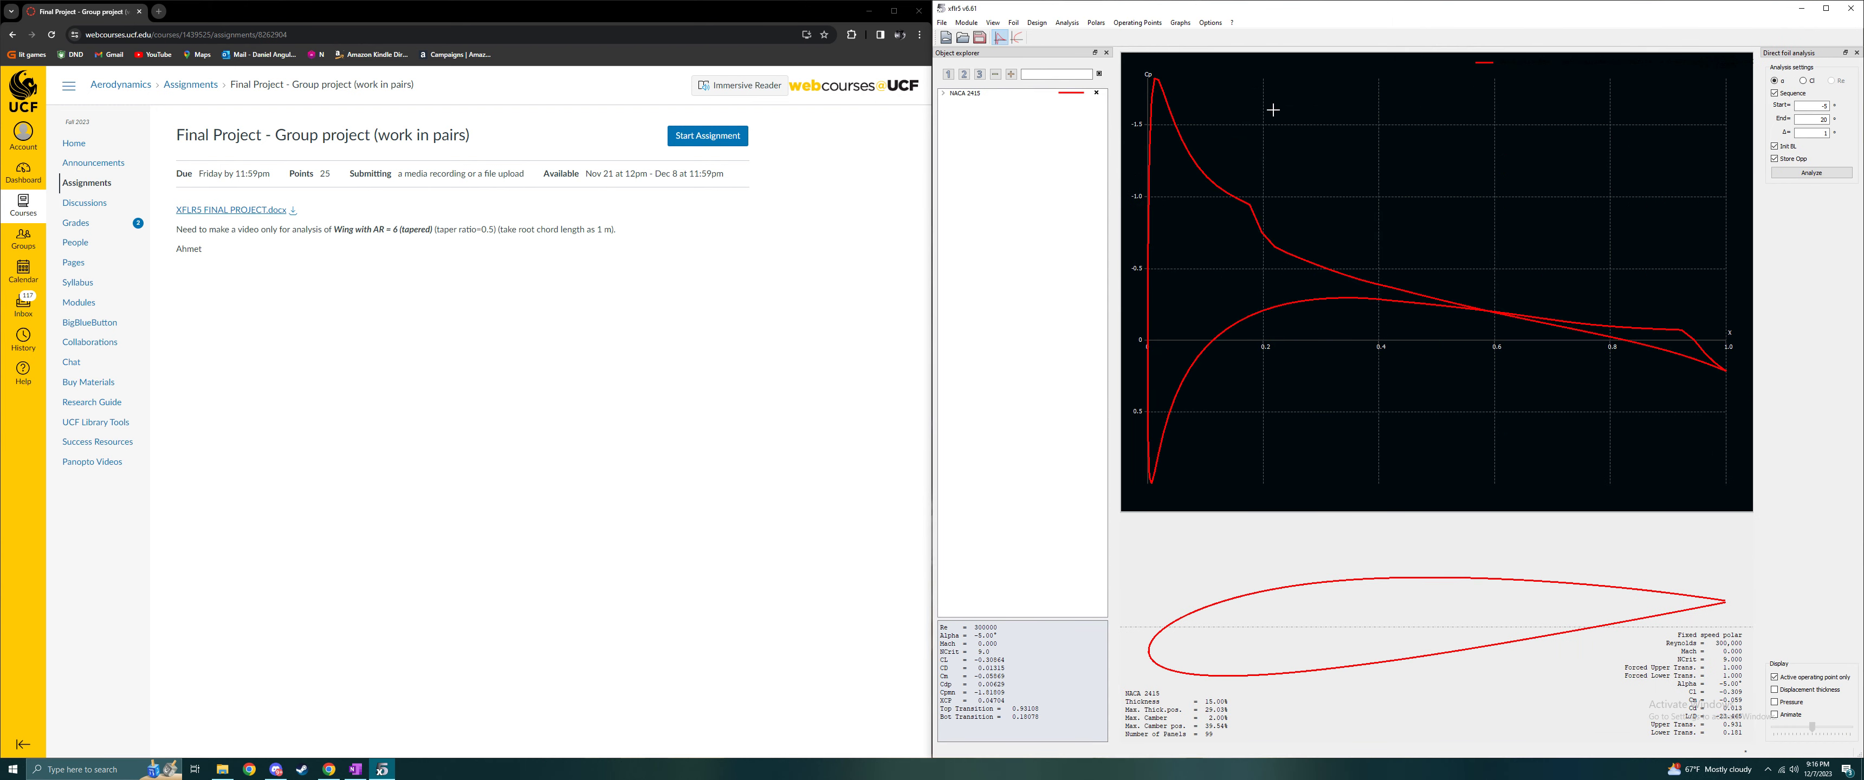
{"action": "left_click", "coordinate": [1016, 37]}
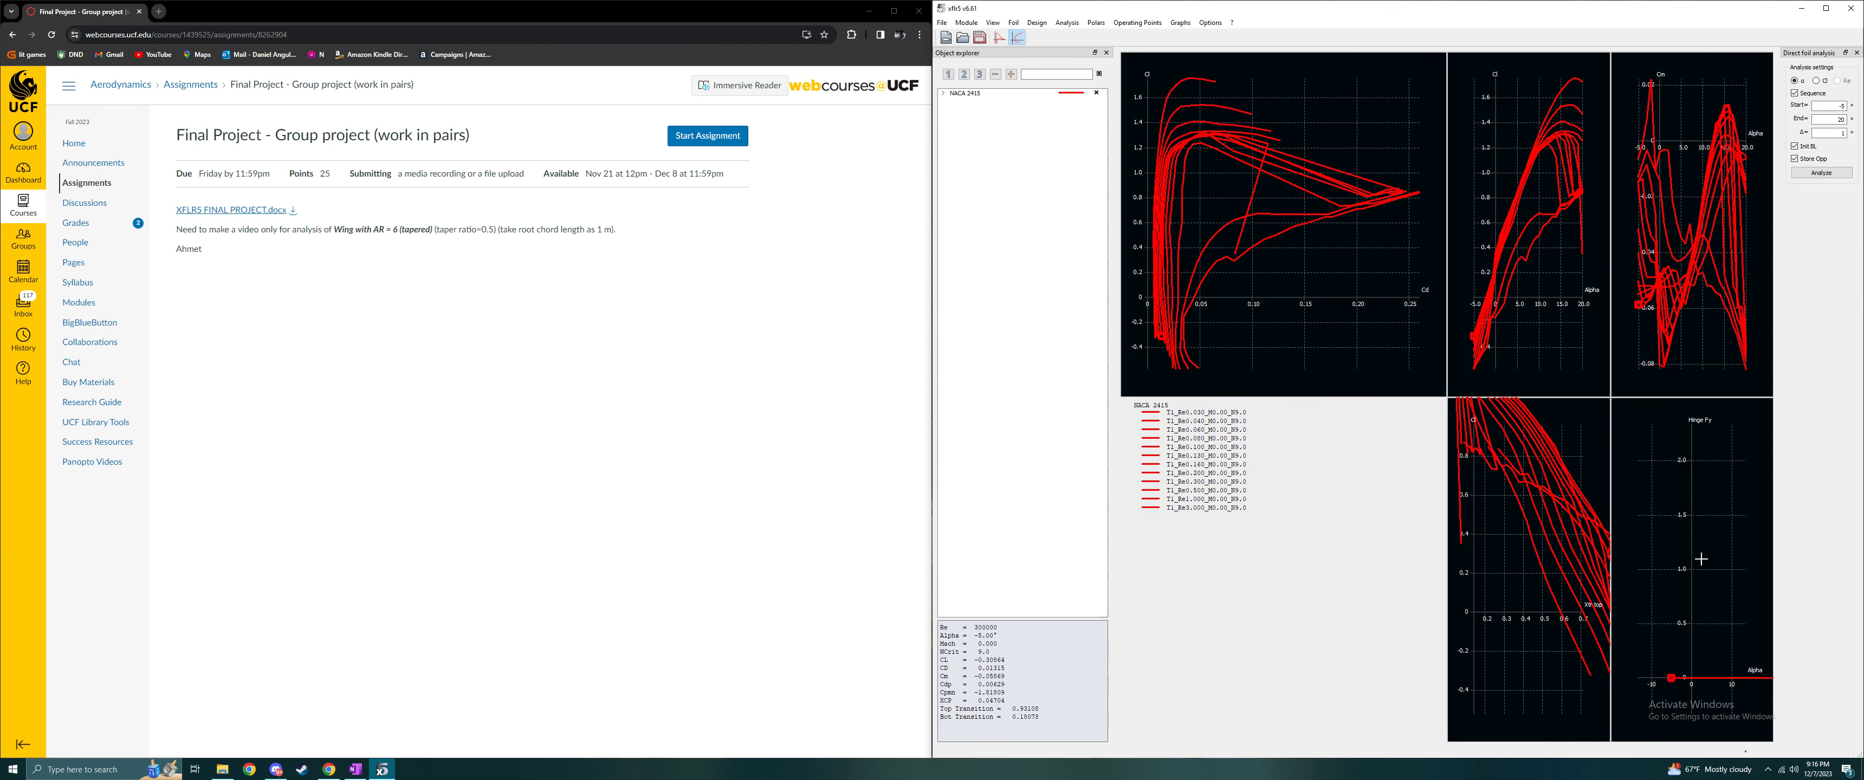
{"action": "left_click", "coordinate": [999, 37]}
- In the wing and plane design module, create a new plane and name it after its NACA 2415 foil, aspect ratio and taper ratio
{"action": "left_click", "coordinate": [969, 23]}
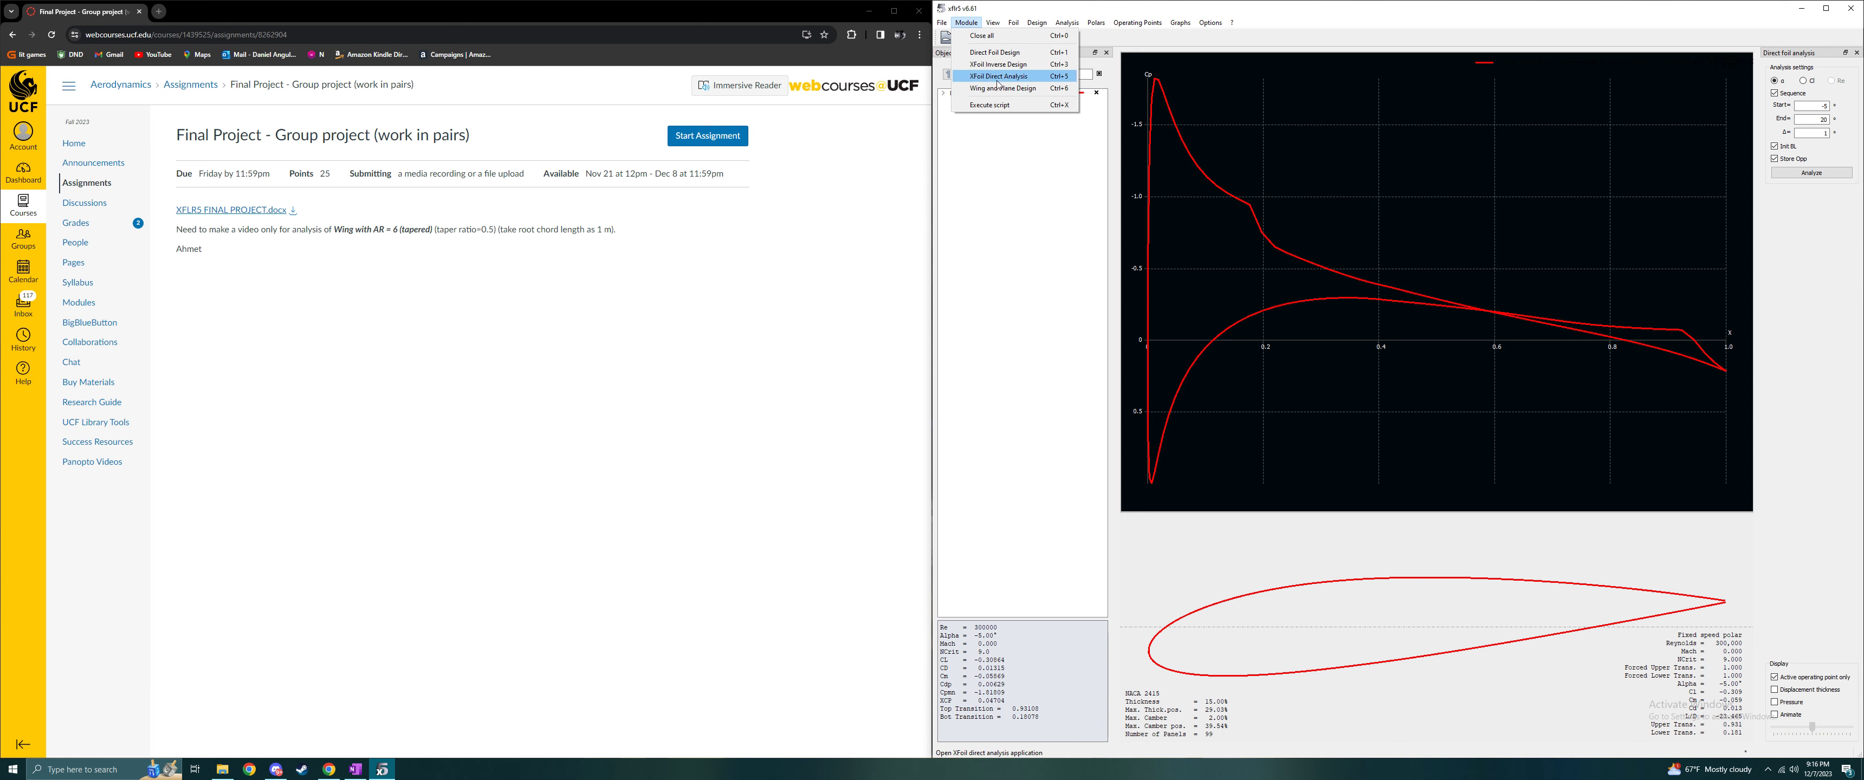
{"action": "left_click", "coordinate": [1012, 88]}
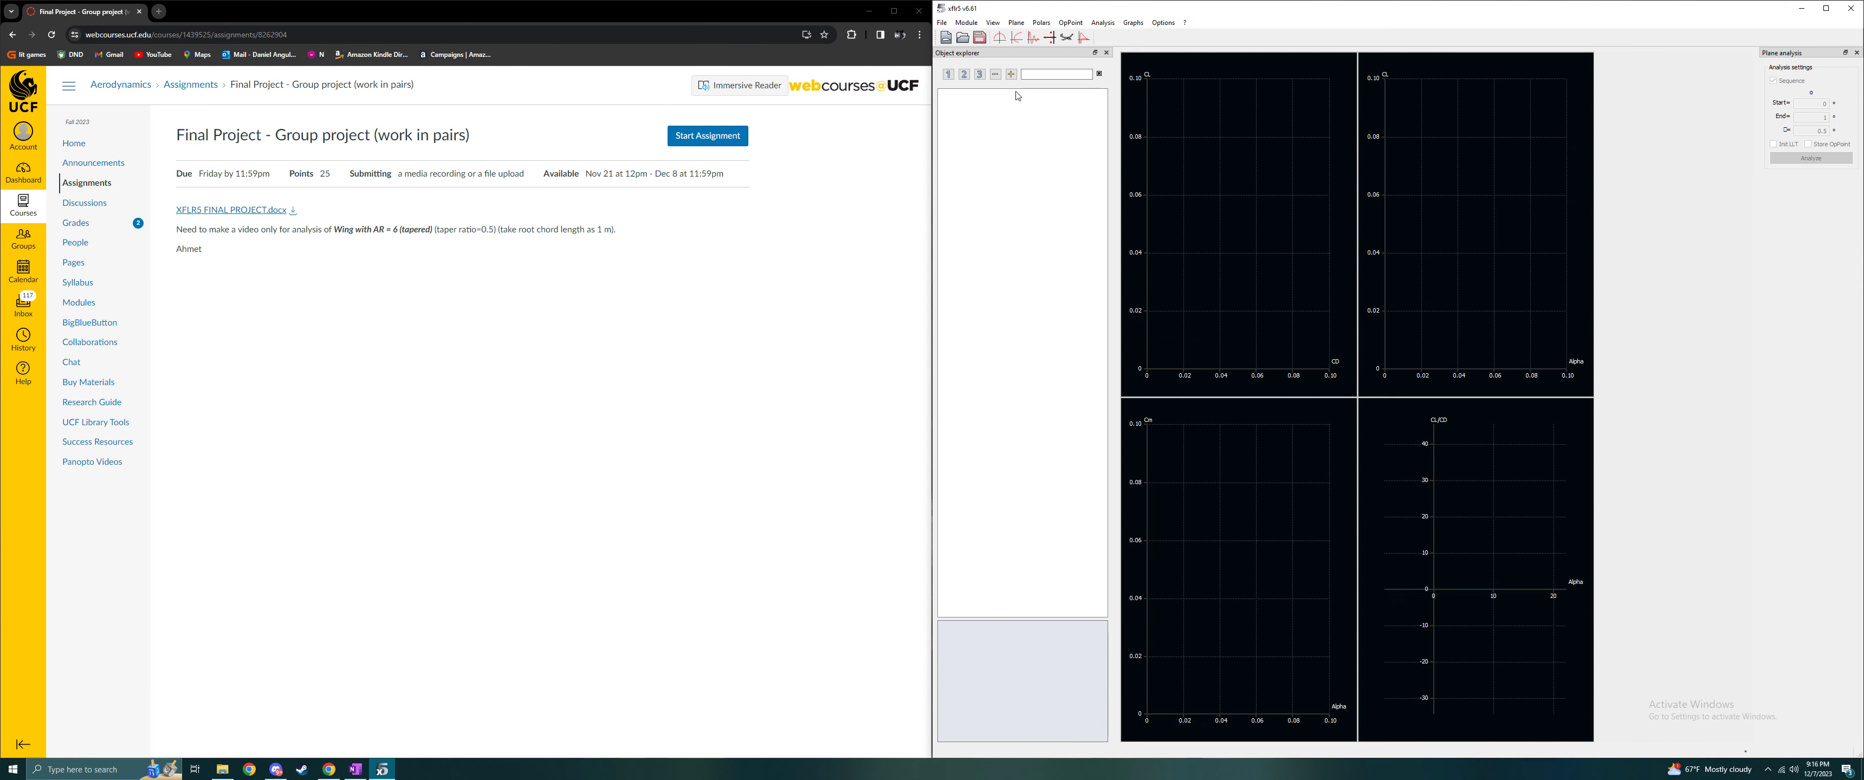
{"action": "left_click", "coordinate": [1016, 22]}
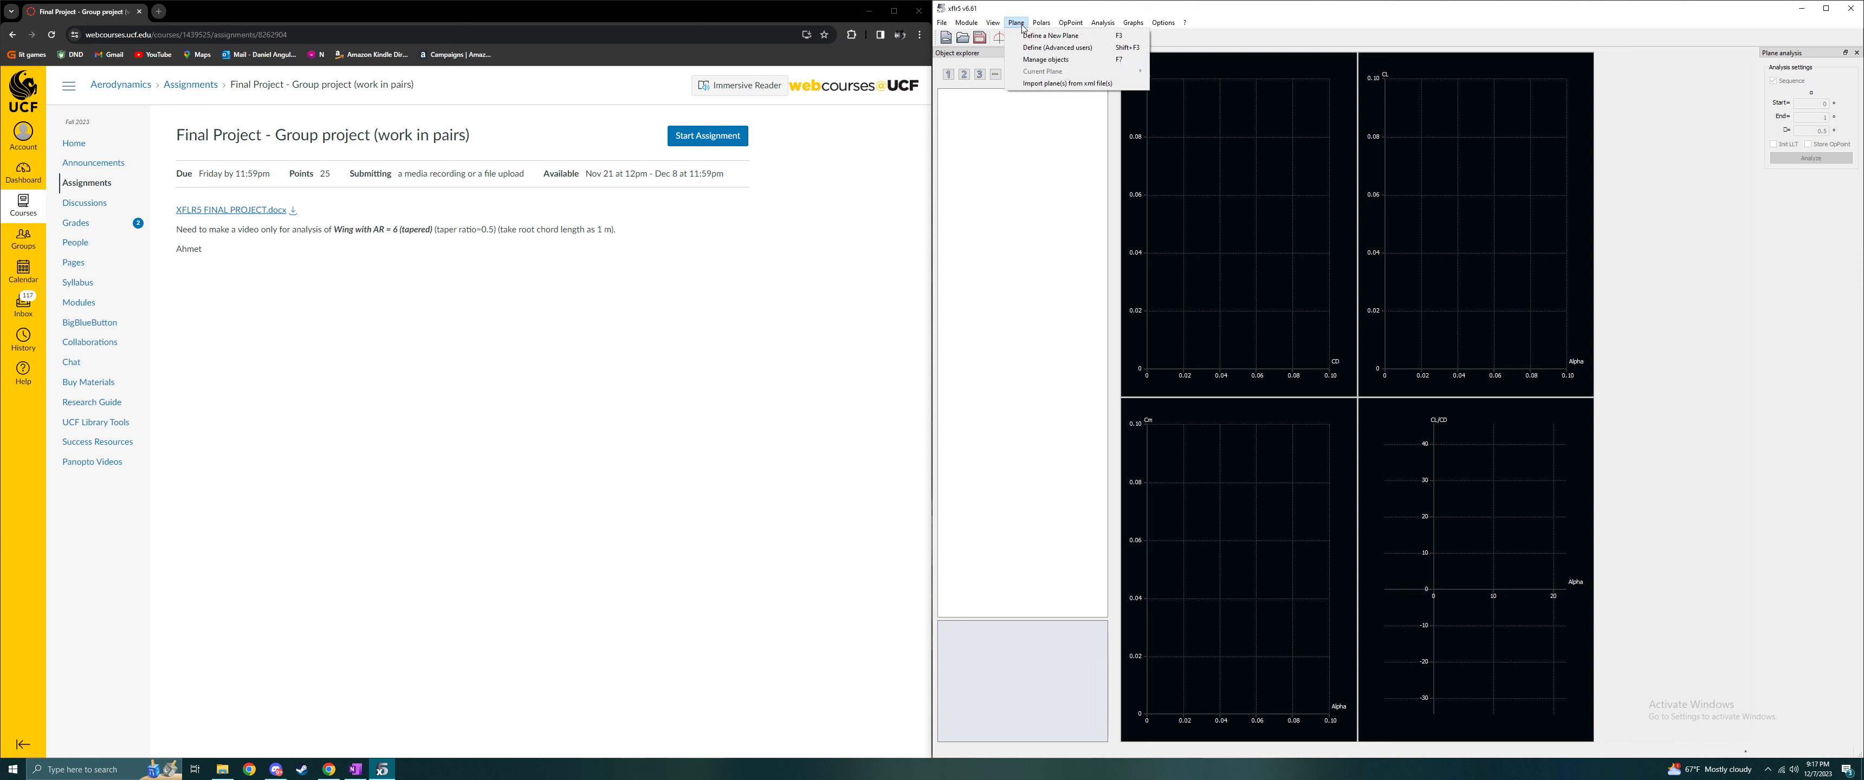
{"action": "left_click", "coordinate": [1036, 36]}
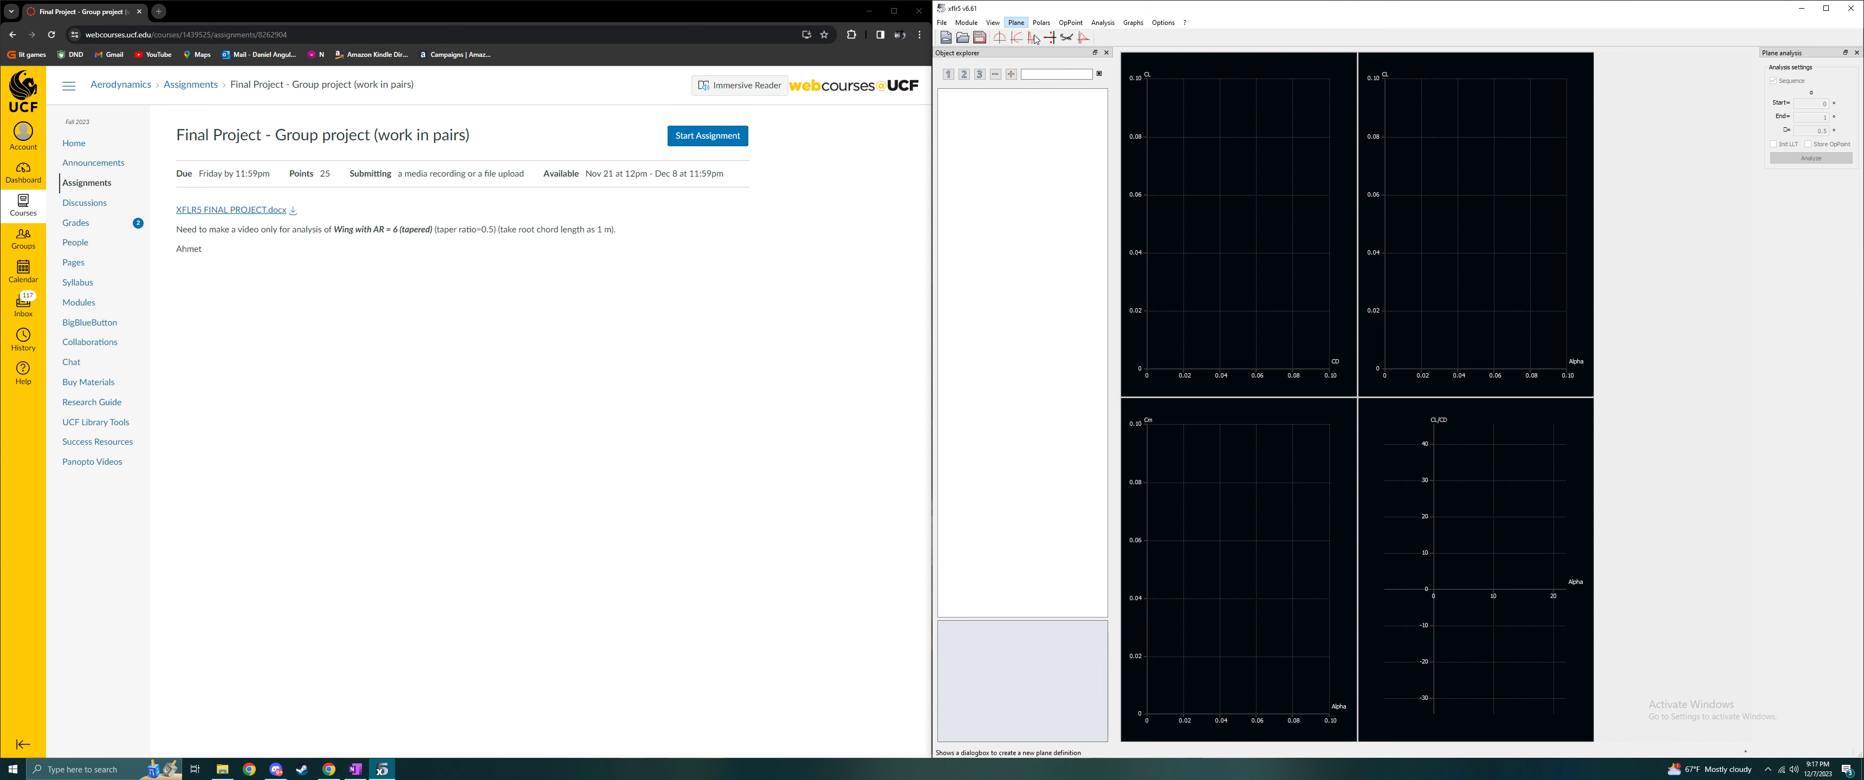
{"action": "left_click_drag", "start_coordinate": [1022, 191], "coordinate": [1068, 204]}
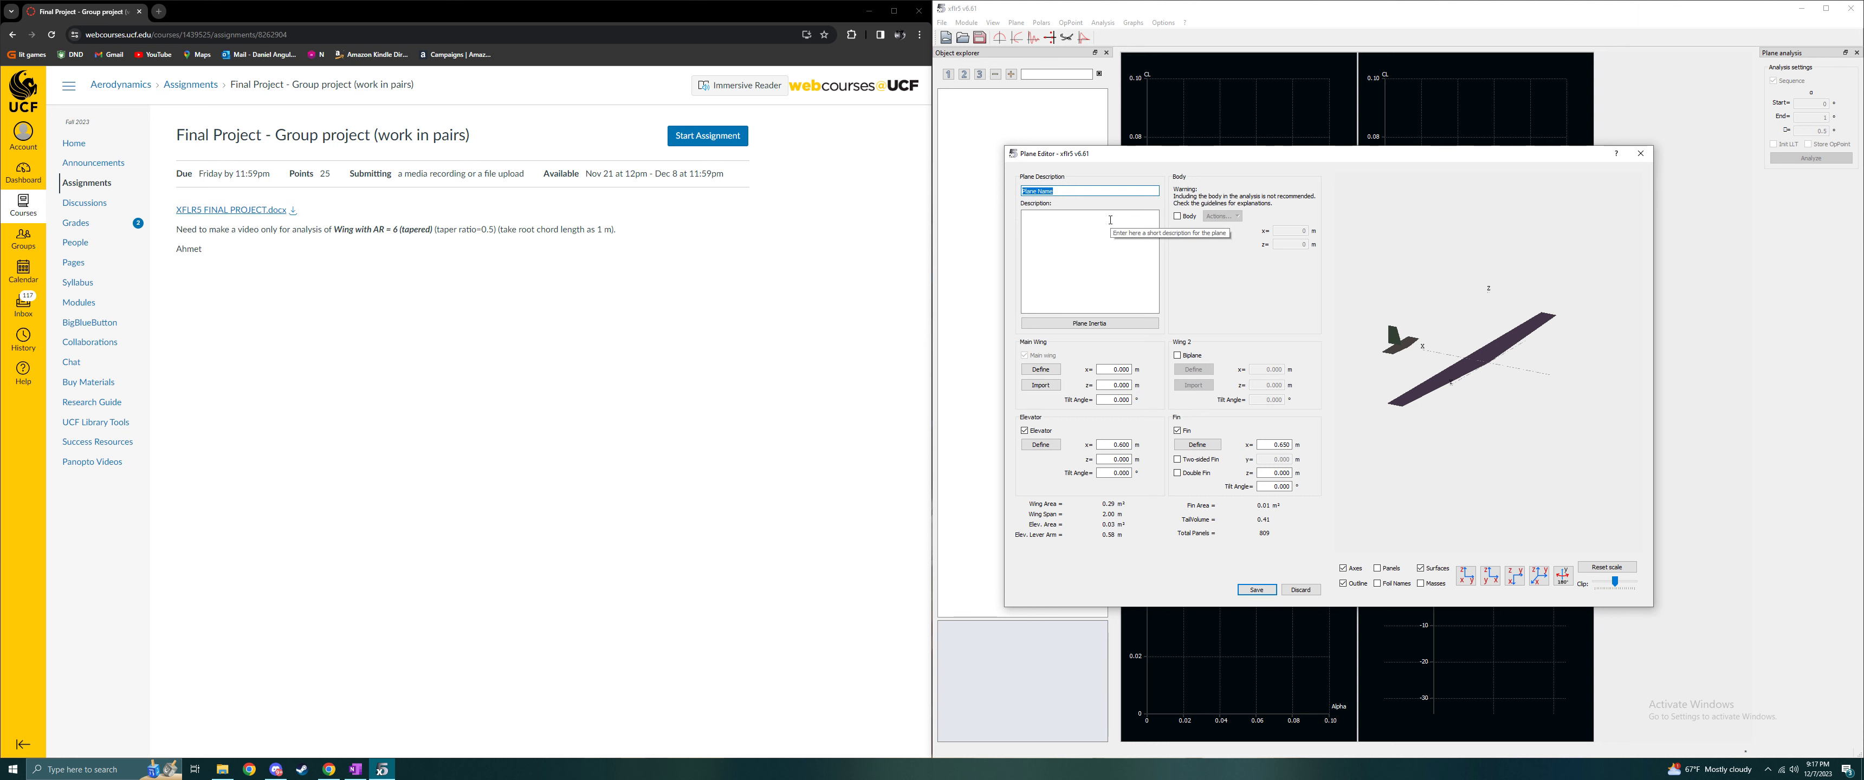
{"action": "type", "text": "NACA2415AR6TP0.5"}
{"action": "double_click", "coordinate": [1068, 192]}
{"action": "left_click", "coordinate": [1119, 244]}
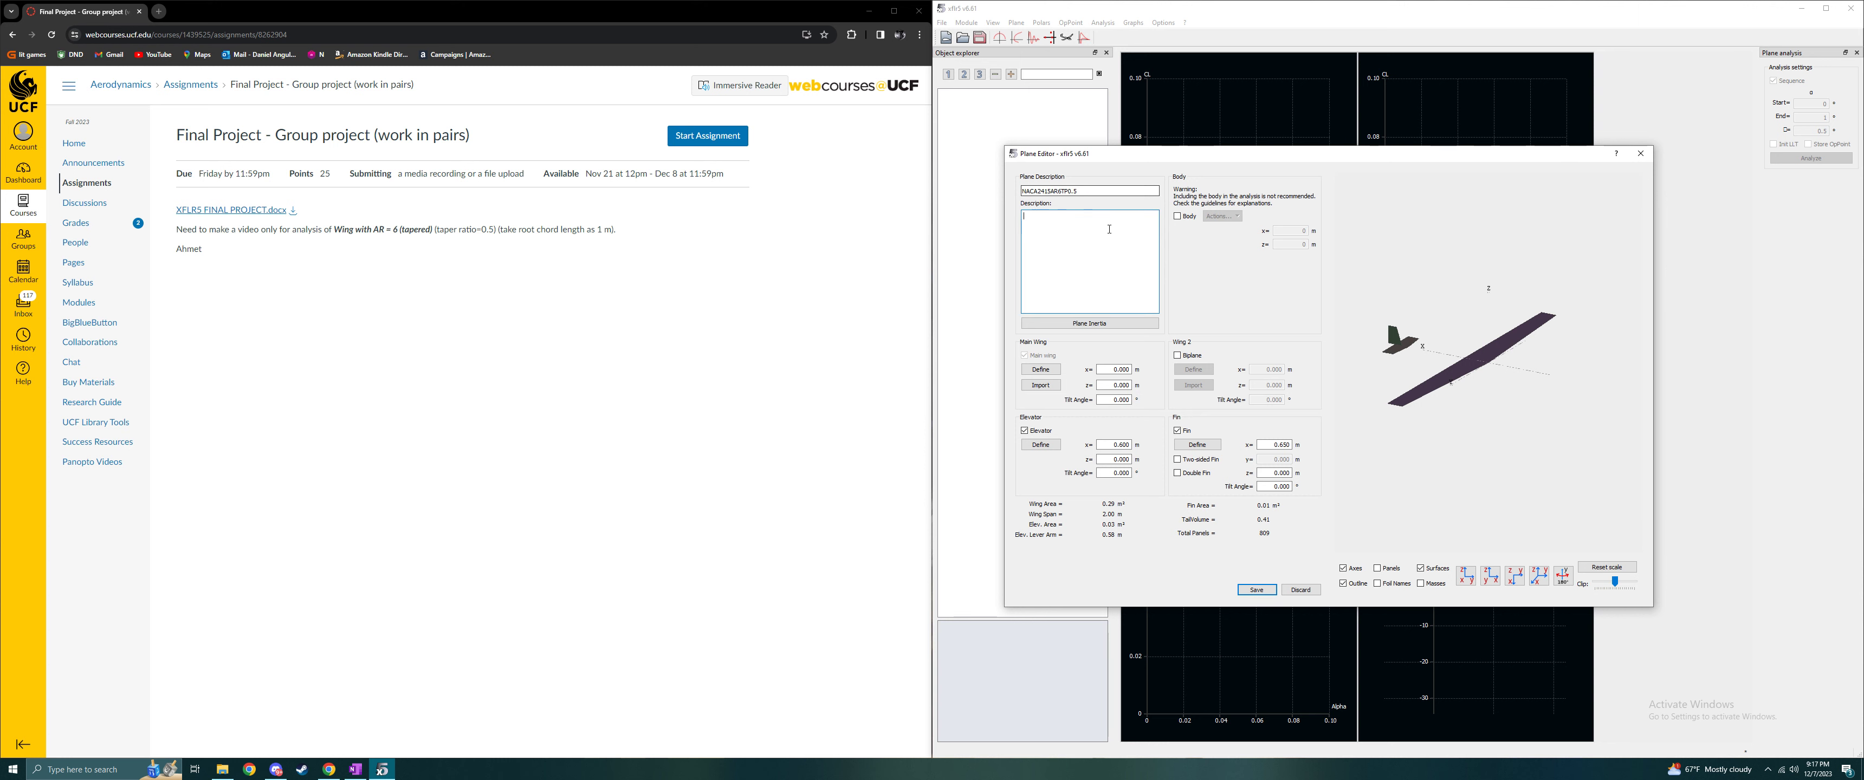
{"action": "key", "text": "shift+Tab"}
{"action": "left_click", "coordinate": [1105, 233]}
{"action": "left_click_drag", "start_coordinate": [1019, 191], "coordinate": [1083, 191]}
{"action": "left_click", "coordinate": [1083, 191]}
- Remove the fin and elevator from the plane and open the main wing definition
{"action": "left_click", "coordinate": [1177, 431]}
{"action": "left_click", "coordinate": [1025, 431]}
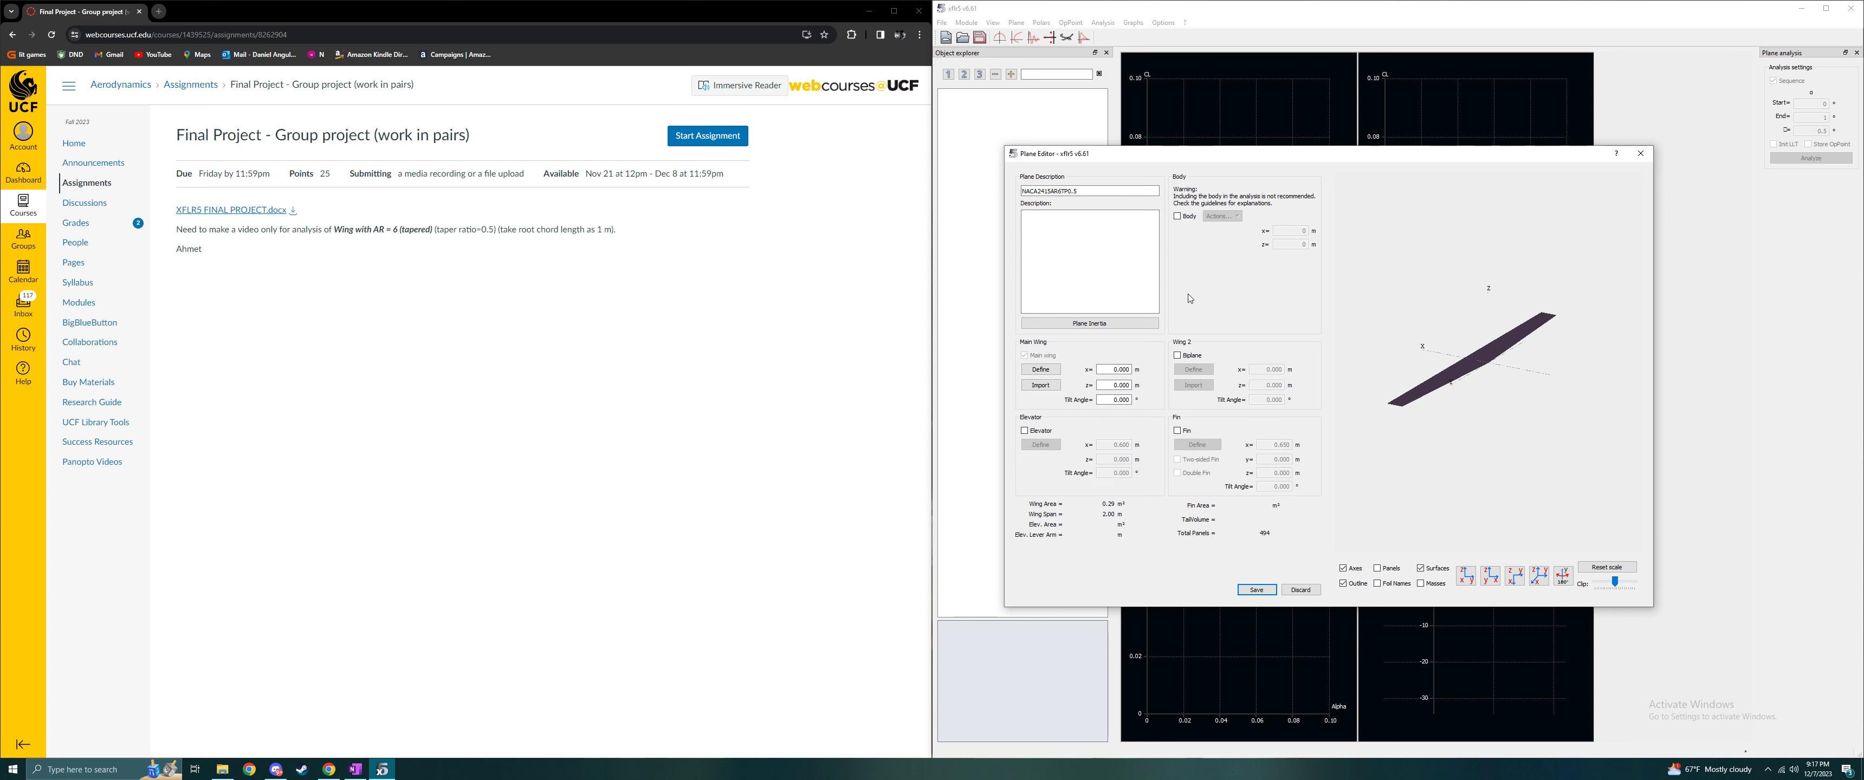
{"action": "left_click", "coordinate": [1051, 370]}
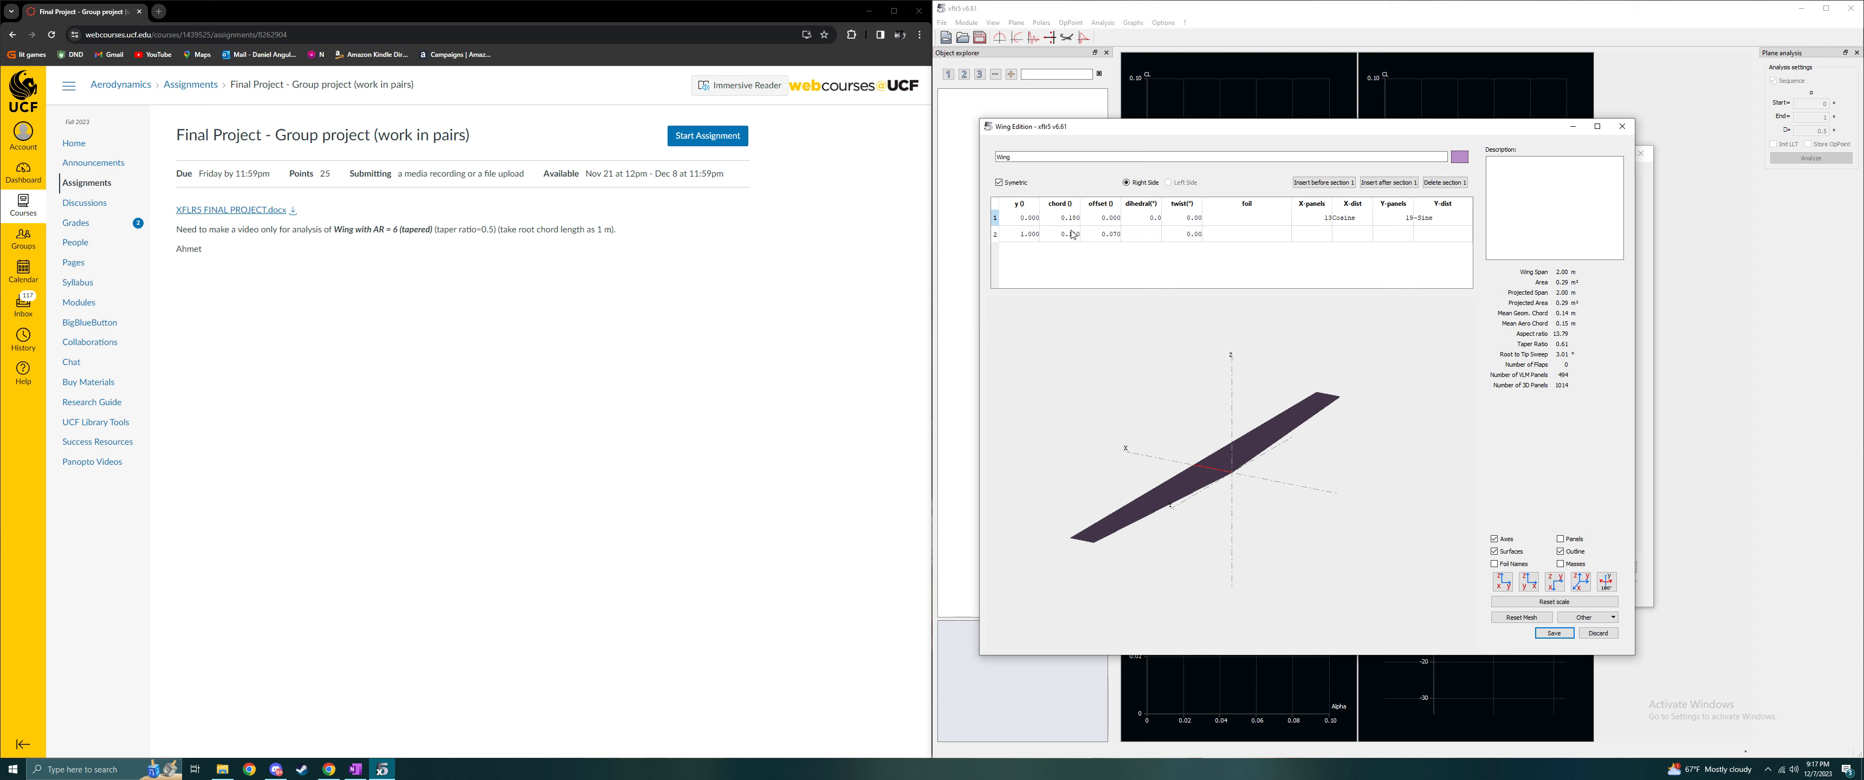
- Set the wing's root and tip chords to 1 m and the tip section's offset to 0
{"action": "double_click", "coordinate": [1071, 218]}
{"action": "type", "text": "1"}
{"action": "key", "text": "Return"}
{"action": "double_click", "coordinate": [1072, 236]}
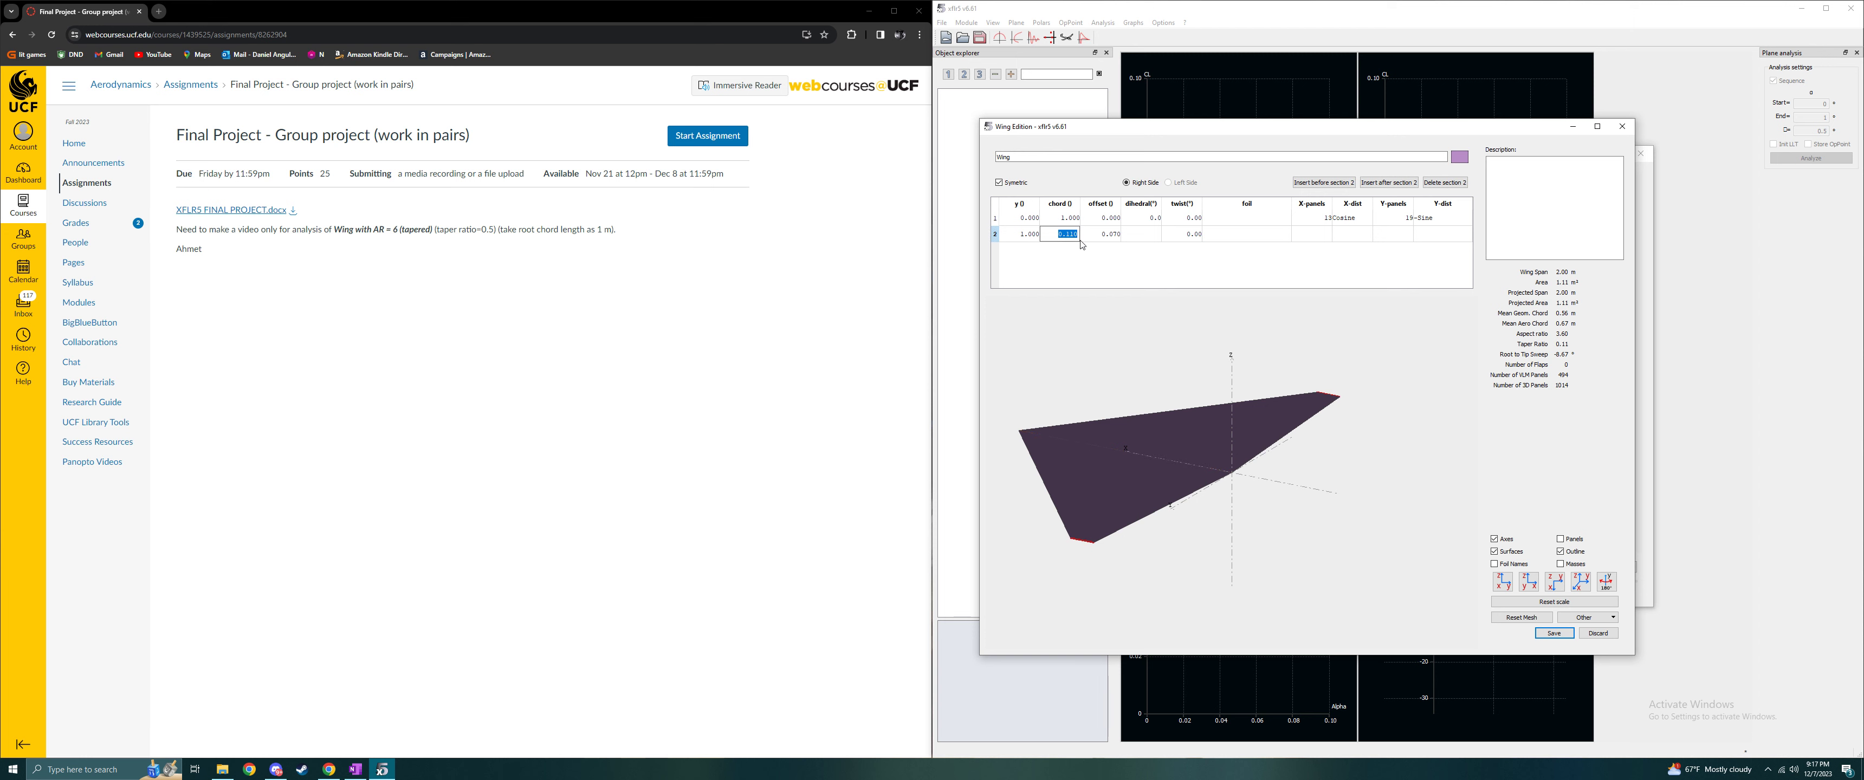
{"action": "type", "text": "1"}
{"action": "key", "text": "Return"}
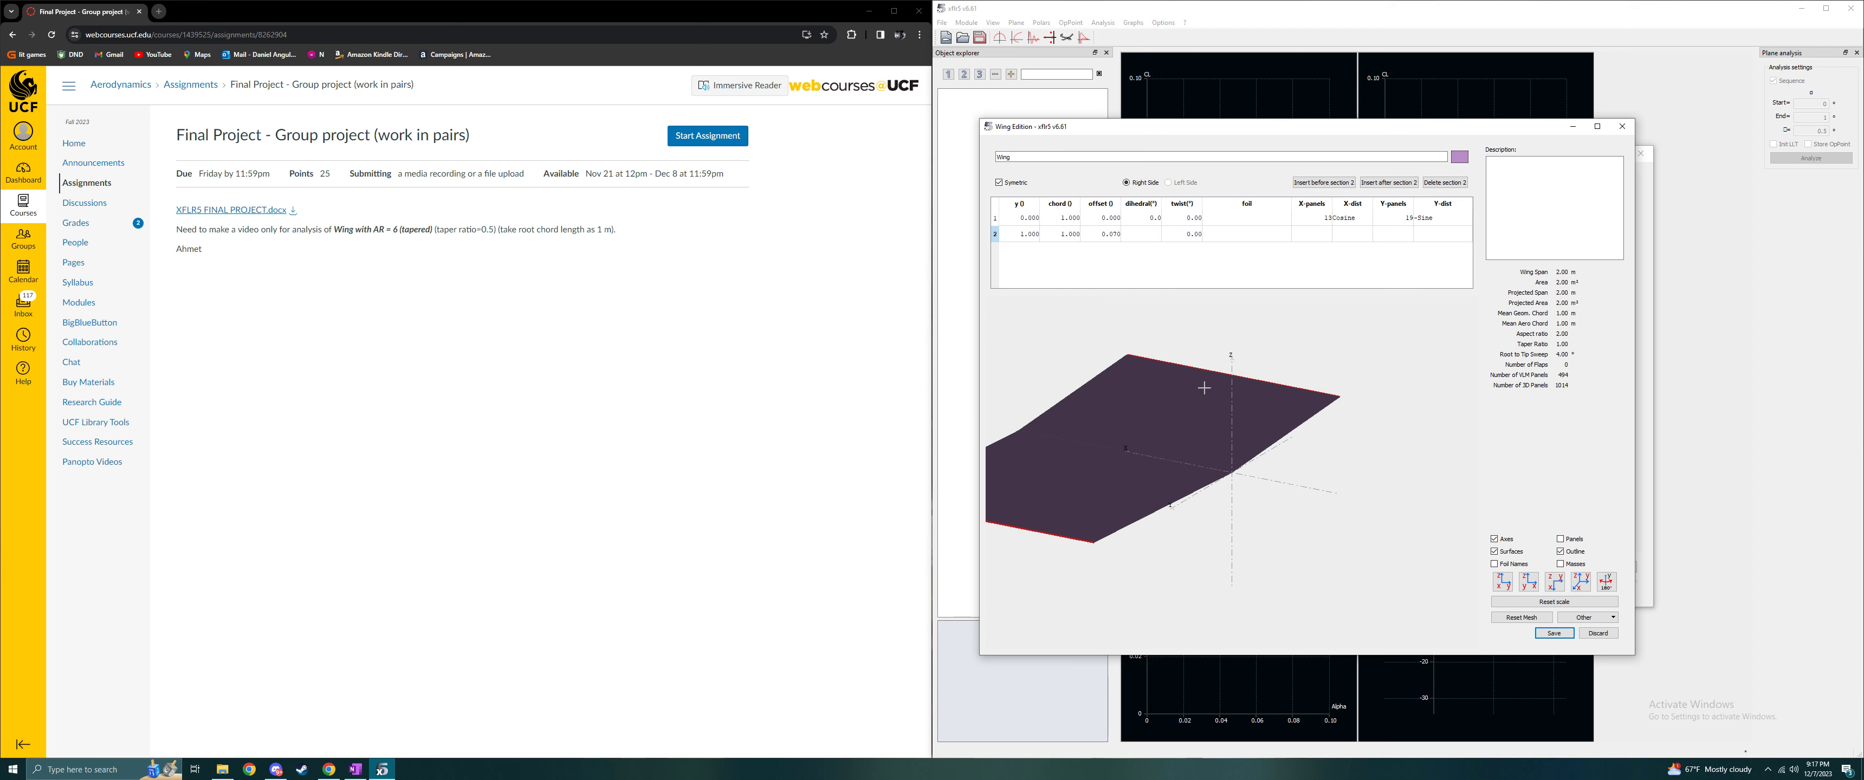
{"action": "double_click", "coordinate": [1101, 234]}
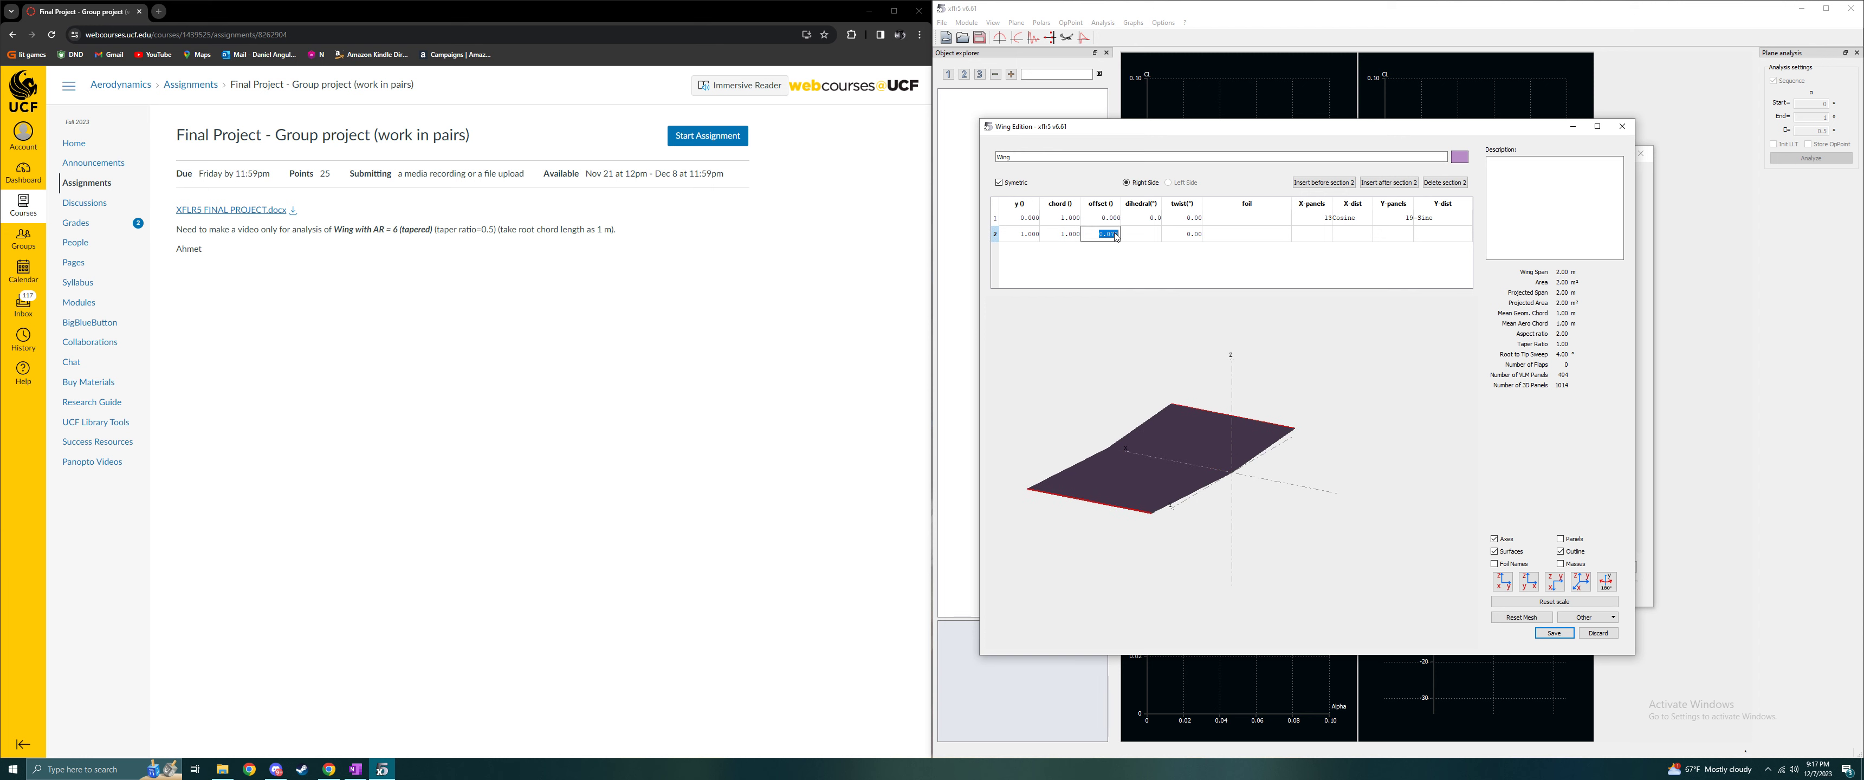
{"action": "type", "text": "0"}
{"action": "key", "text": "Return"}
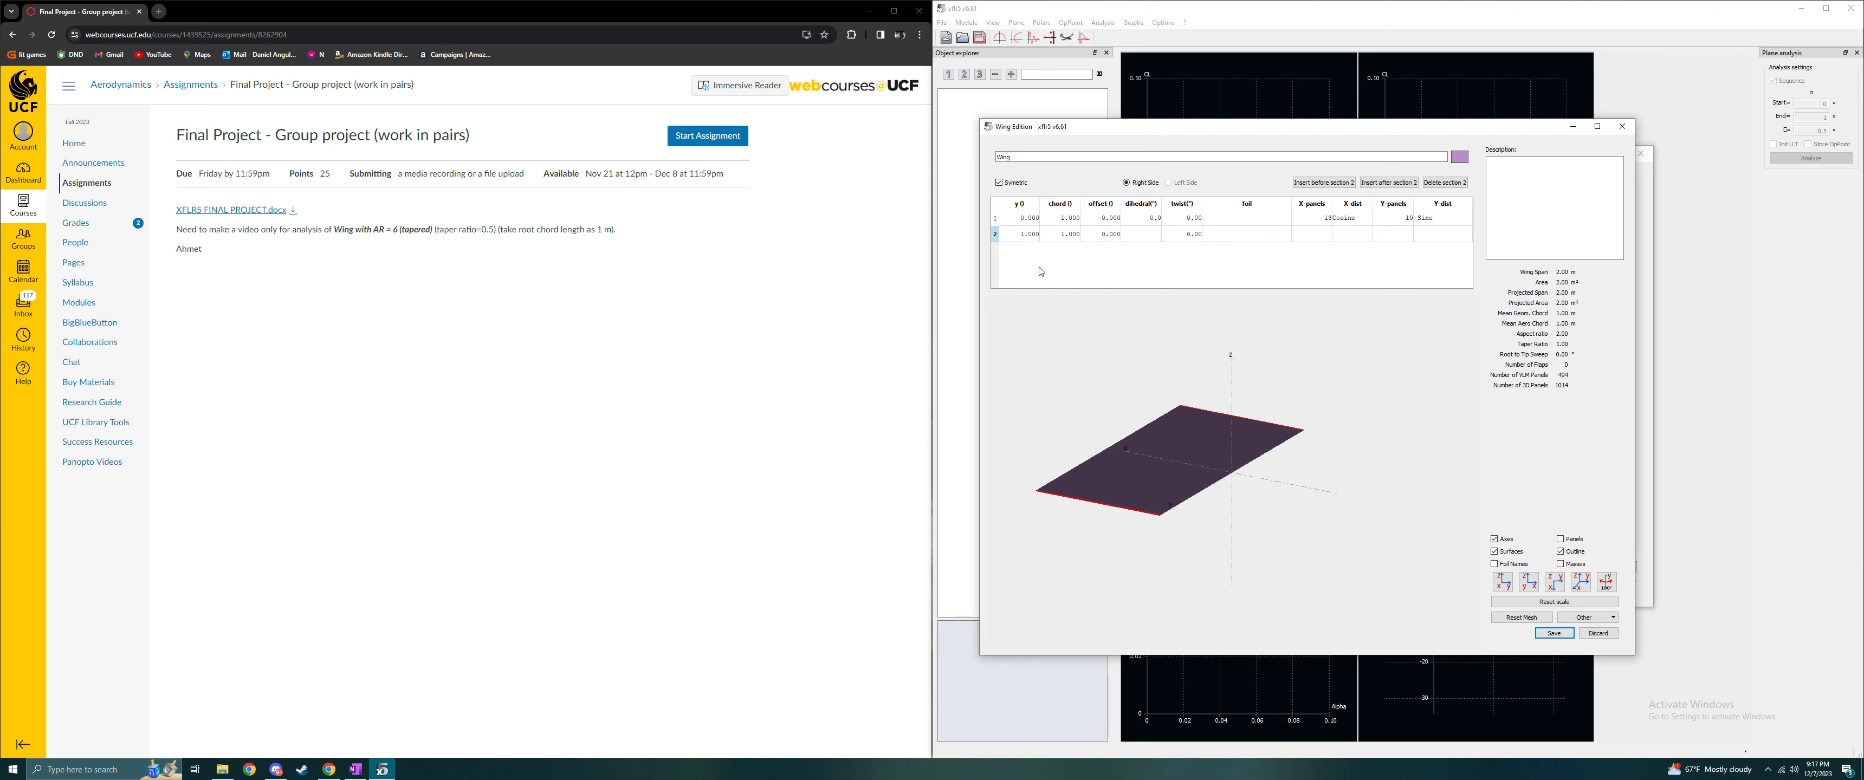
- Try spanwise positions of 2.5 m and 3 m for the wing's tip section
{"action": "double_click", "coordinate": [1024, 236]}
{"action": "type", "text": "2.5"}
{"action": "key", "text": "Return"}
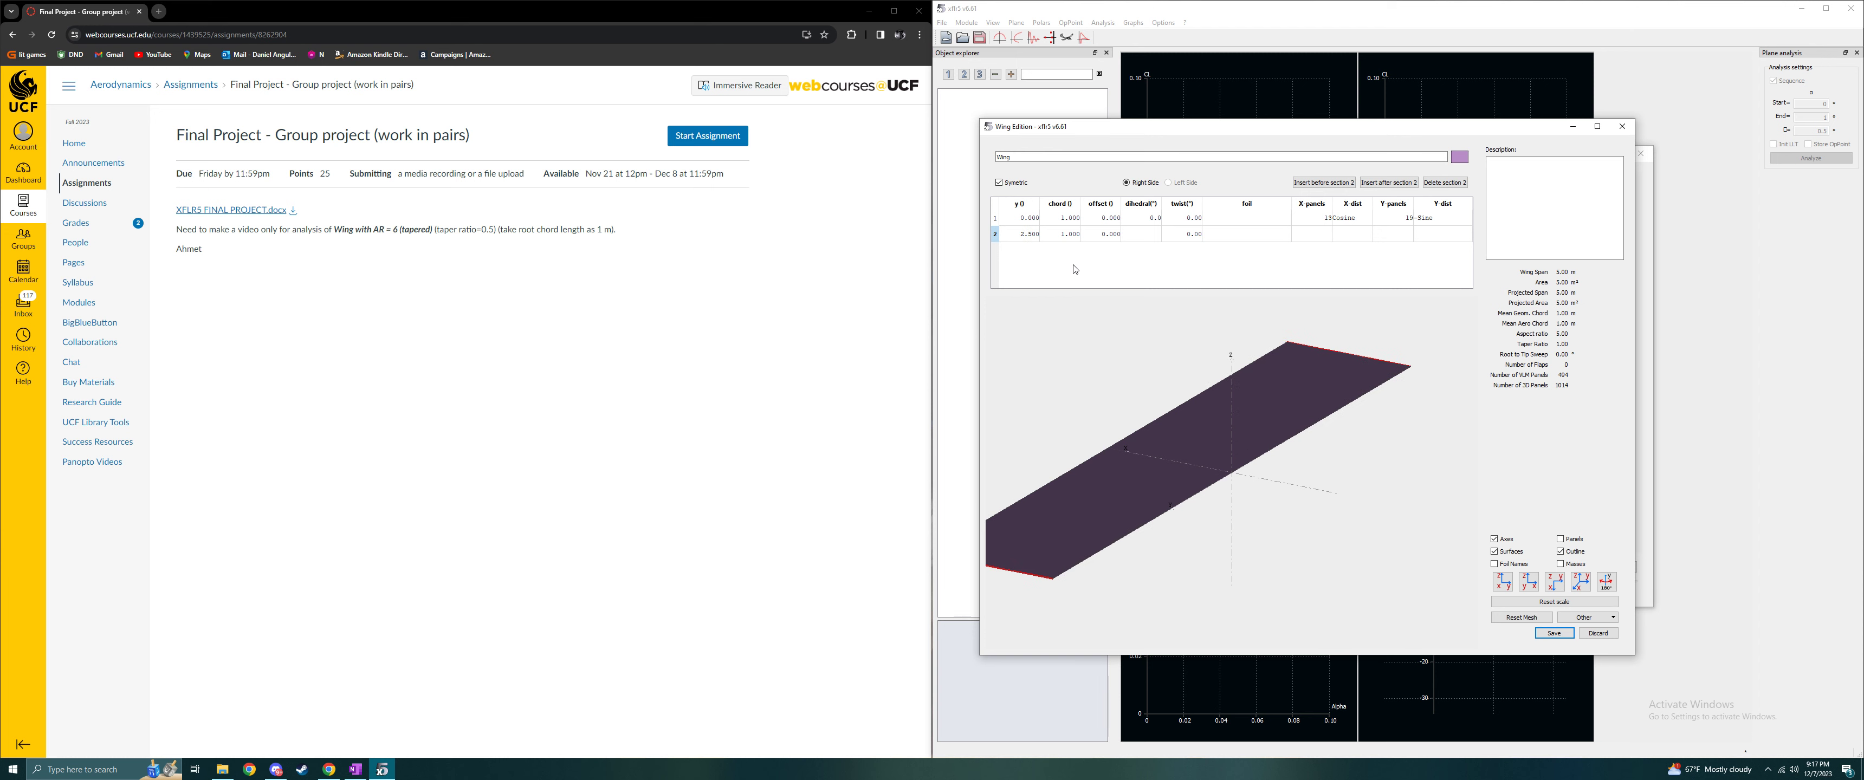
{"action": "double_click", "coordinate": [1031, 236]}
{"action": "type", "text": "3"}
{"action": "key", "text": "Return"}
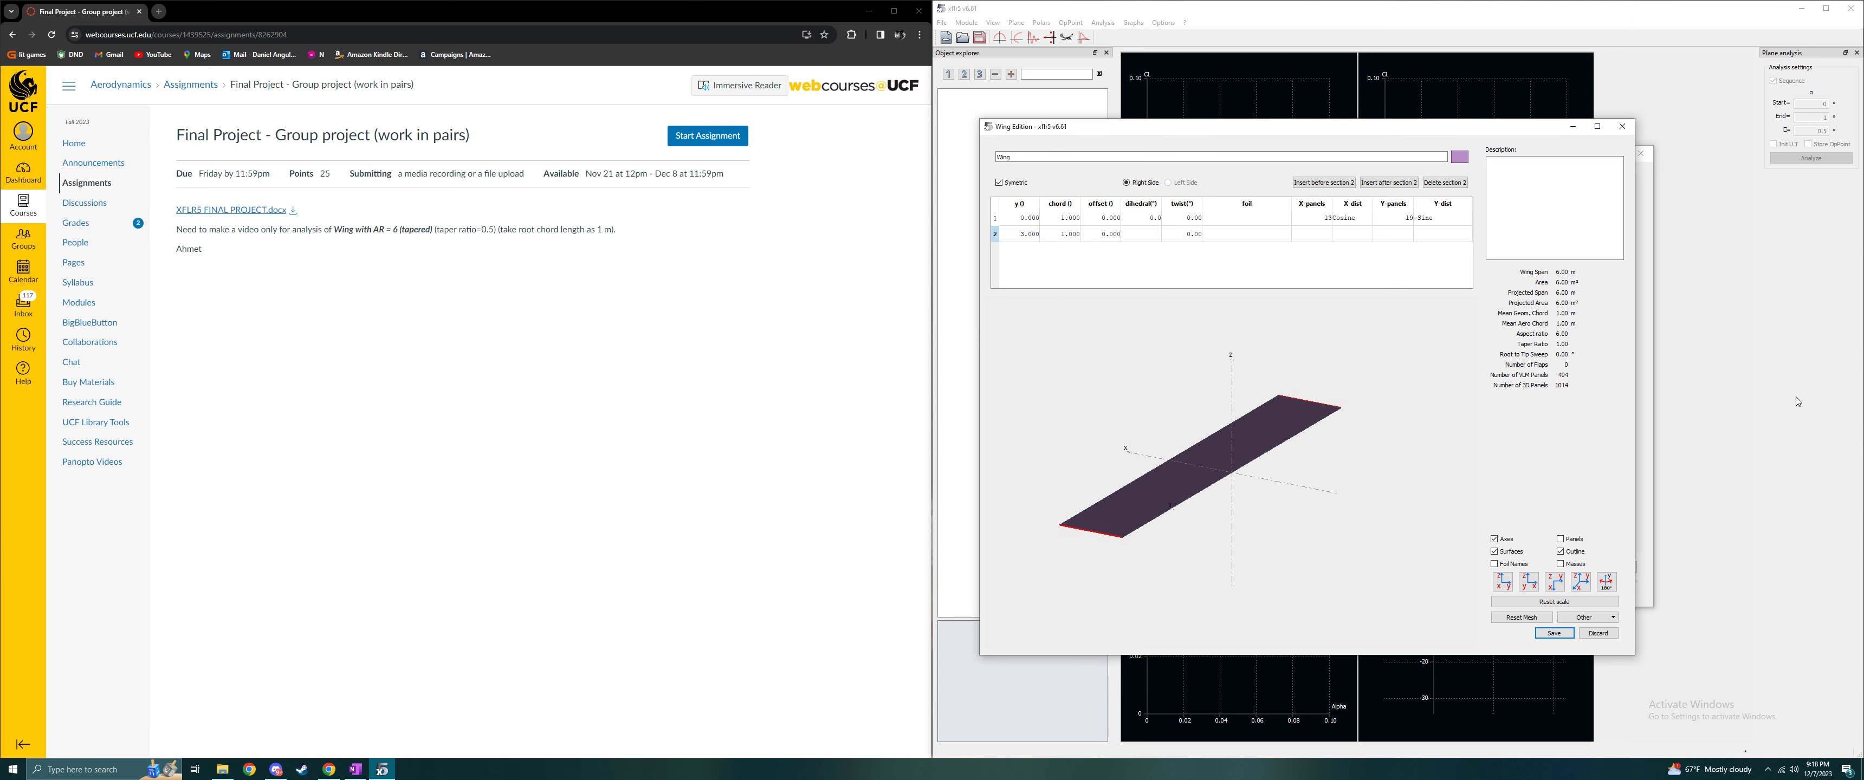
- Try a tip chord of 0.75 m with the tip section placed at y = 3.25 m
{"action": "double_click", "coordinate": [1068, 234]}
{"action": "type", "text": "0.75"}
{"action": "key", "text": "Return"}
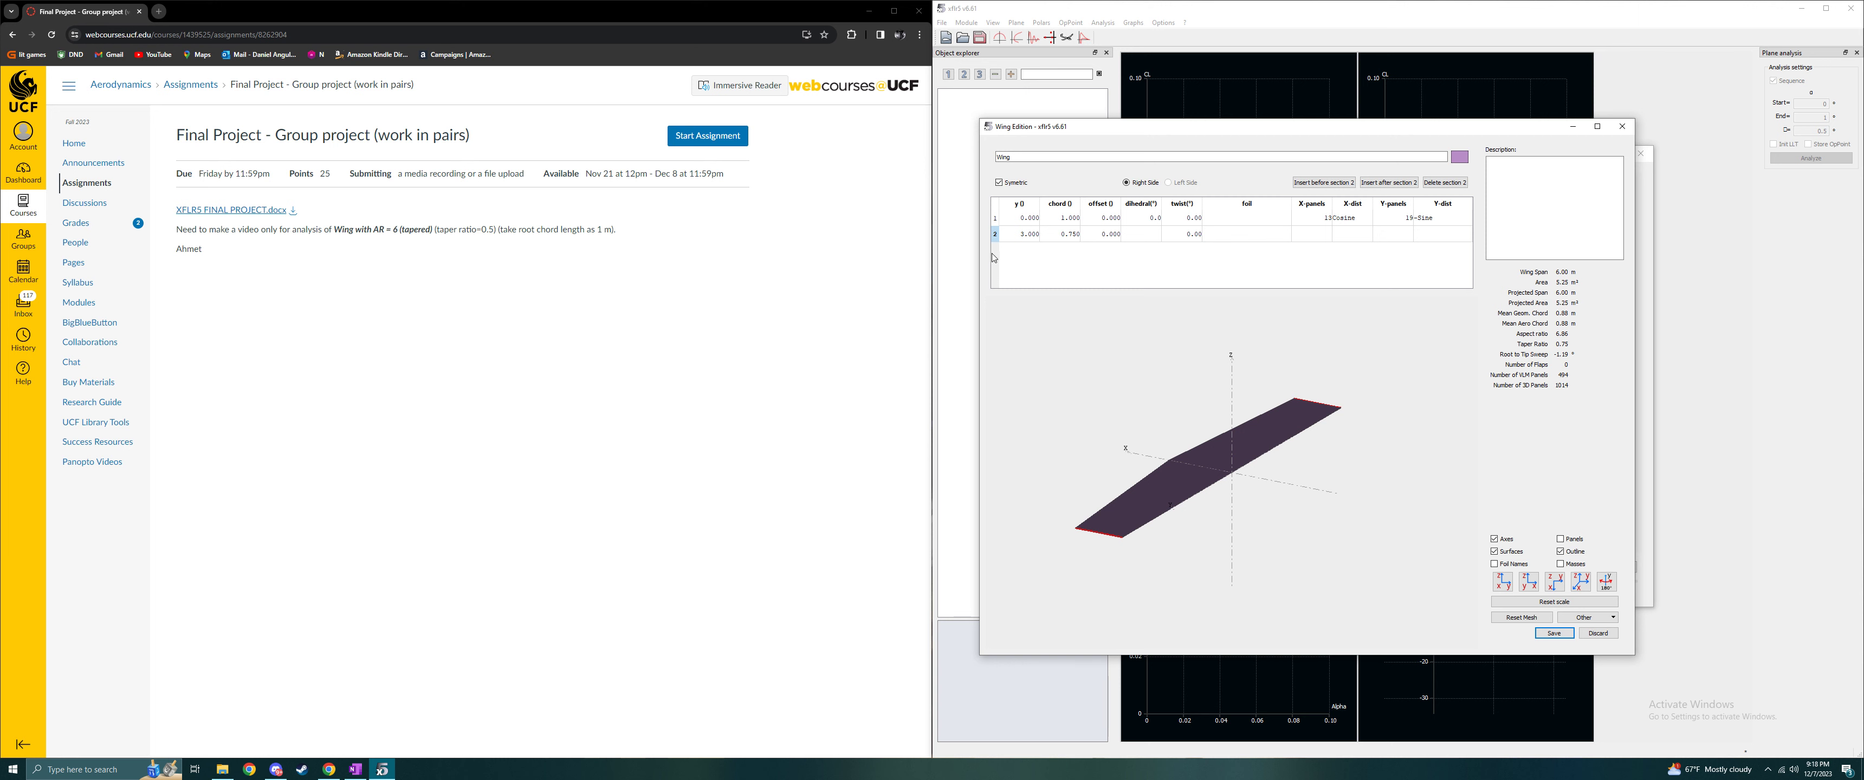
{"action": "left_click", "coordinate": [1027, 240]}
{"action": "double_click", "coordinate": [1030, 239]}
{"action": "type", "text": "3.25"}
{"action": "key", "text": "Return"}
- Set the tip chord to 0.5 m and the tip section's spanwise position to 2.25 m
{"action": "double_click", "coordinate": [1079, 236]}
{"action": "type", "text": "0.5"}
{"action": "key", "text": "Return"}
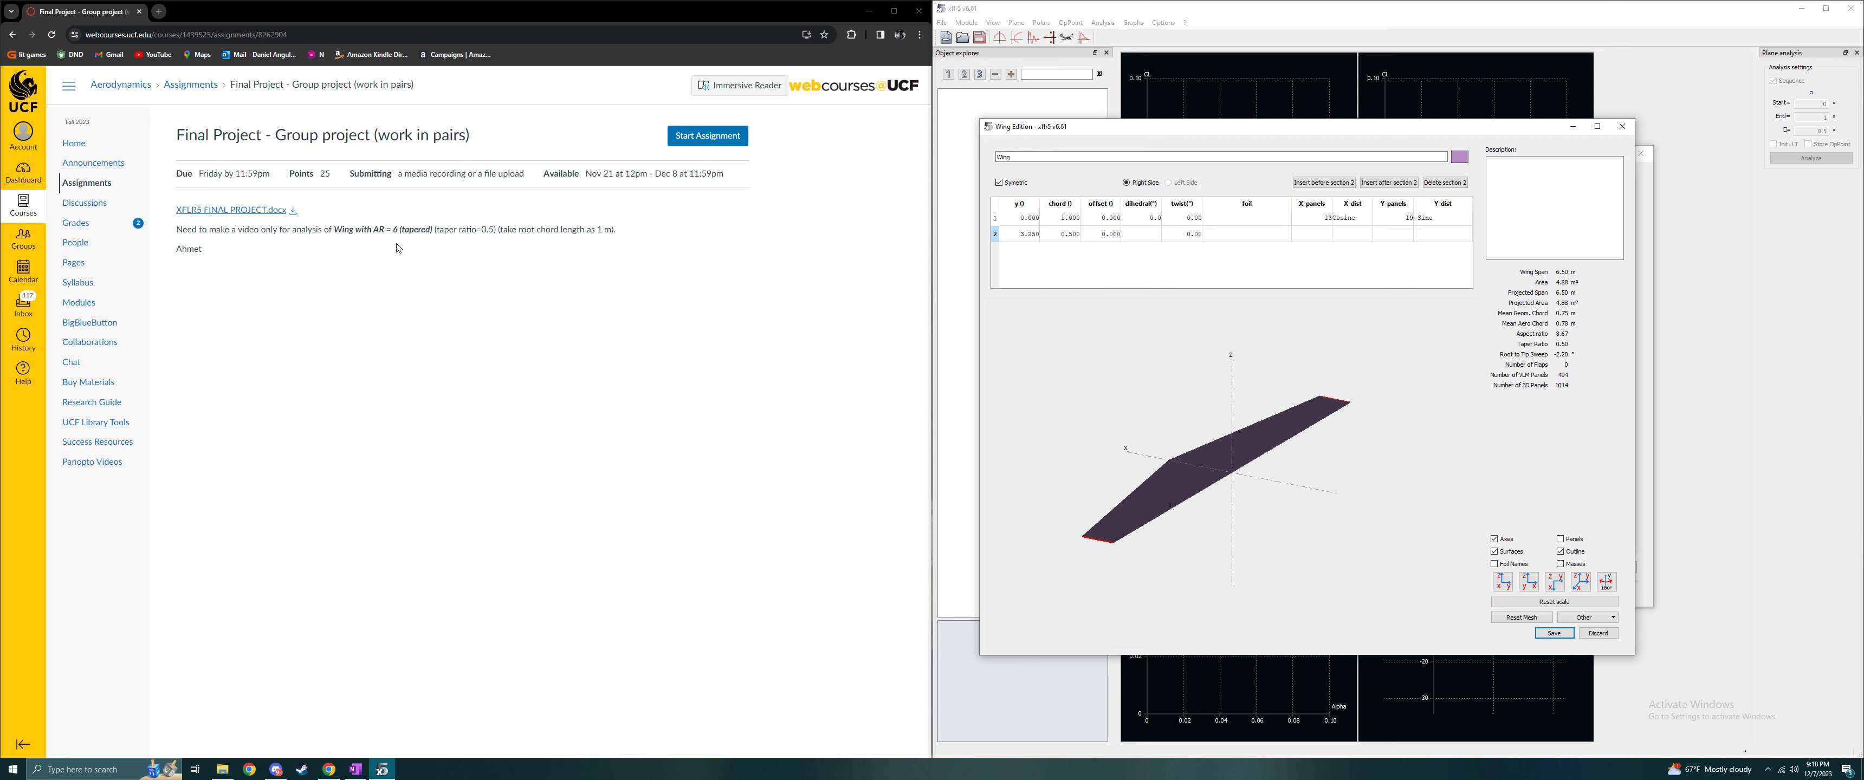
{"action": "double_click", "coordinate": [1027, 235]}
{"action": "type", "text": "2.25"}
{"action": "key", "text": "Return"}
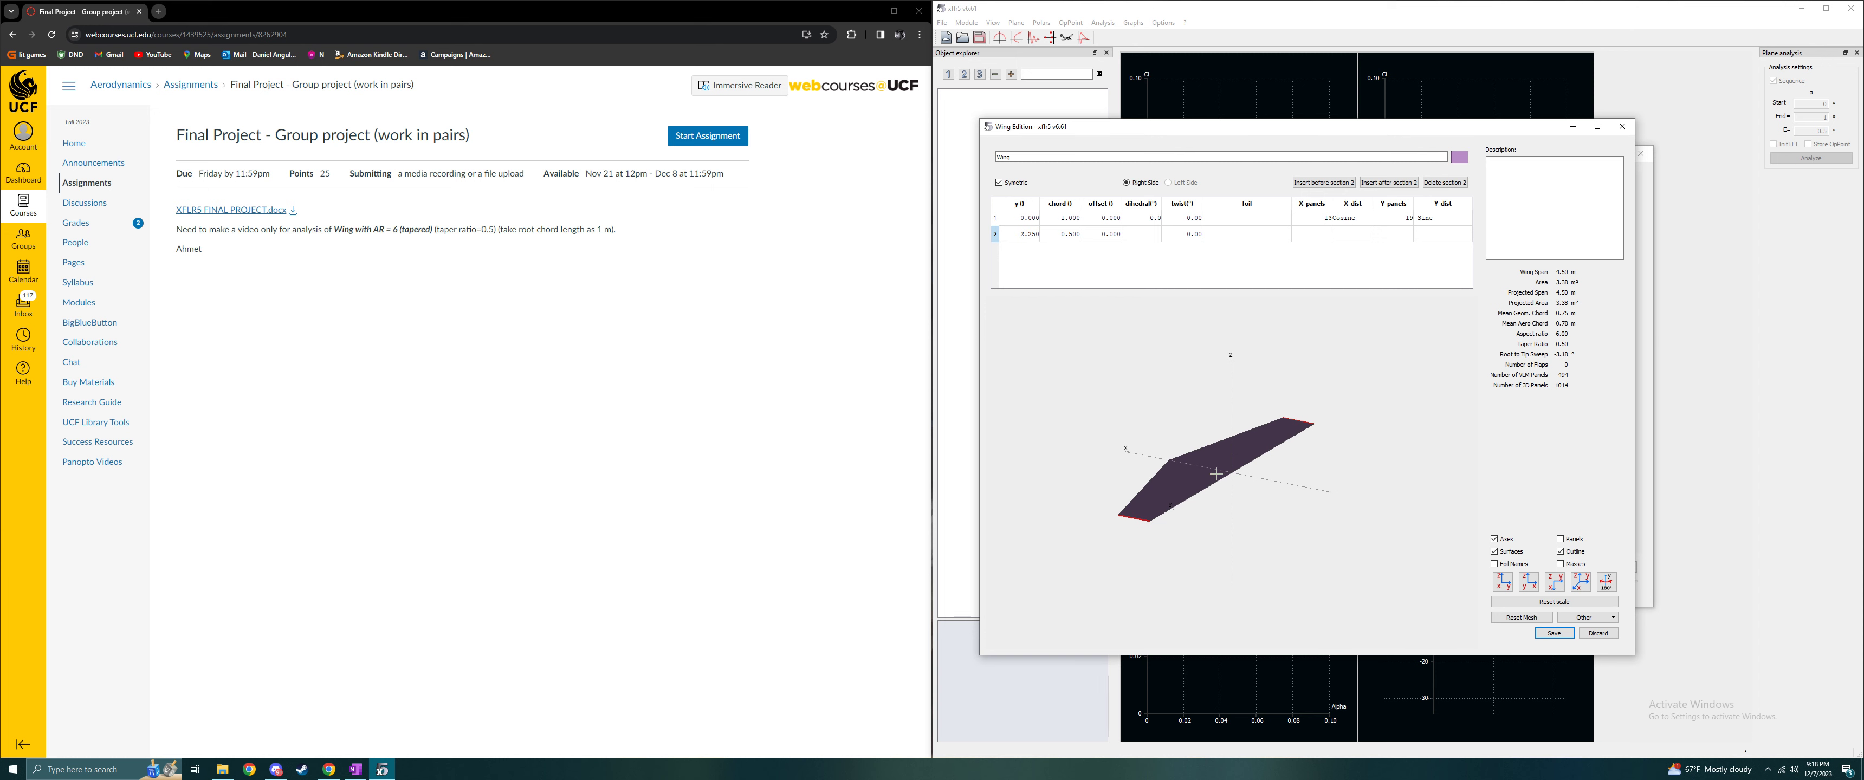
- Assign the NACA 2415 foil to both the root and tip sections of the wing
{"action": "scroll", "coordinate": [1216, 474], "scroll_direction": "down", "scroll_amount": 1}
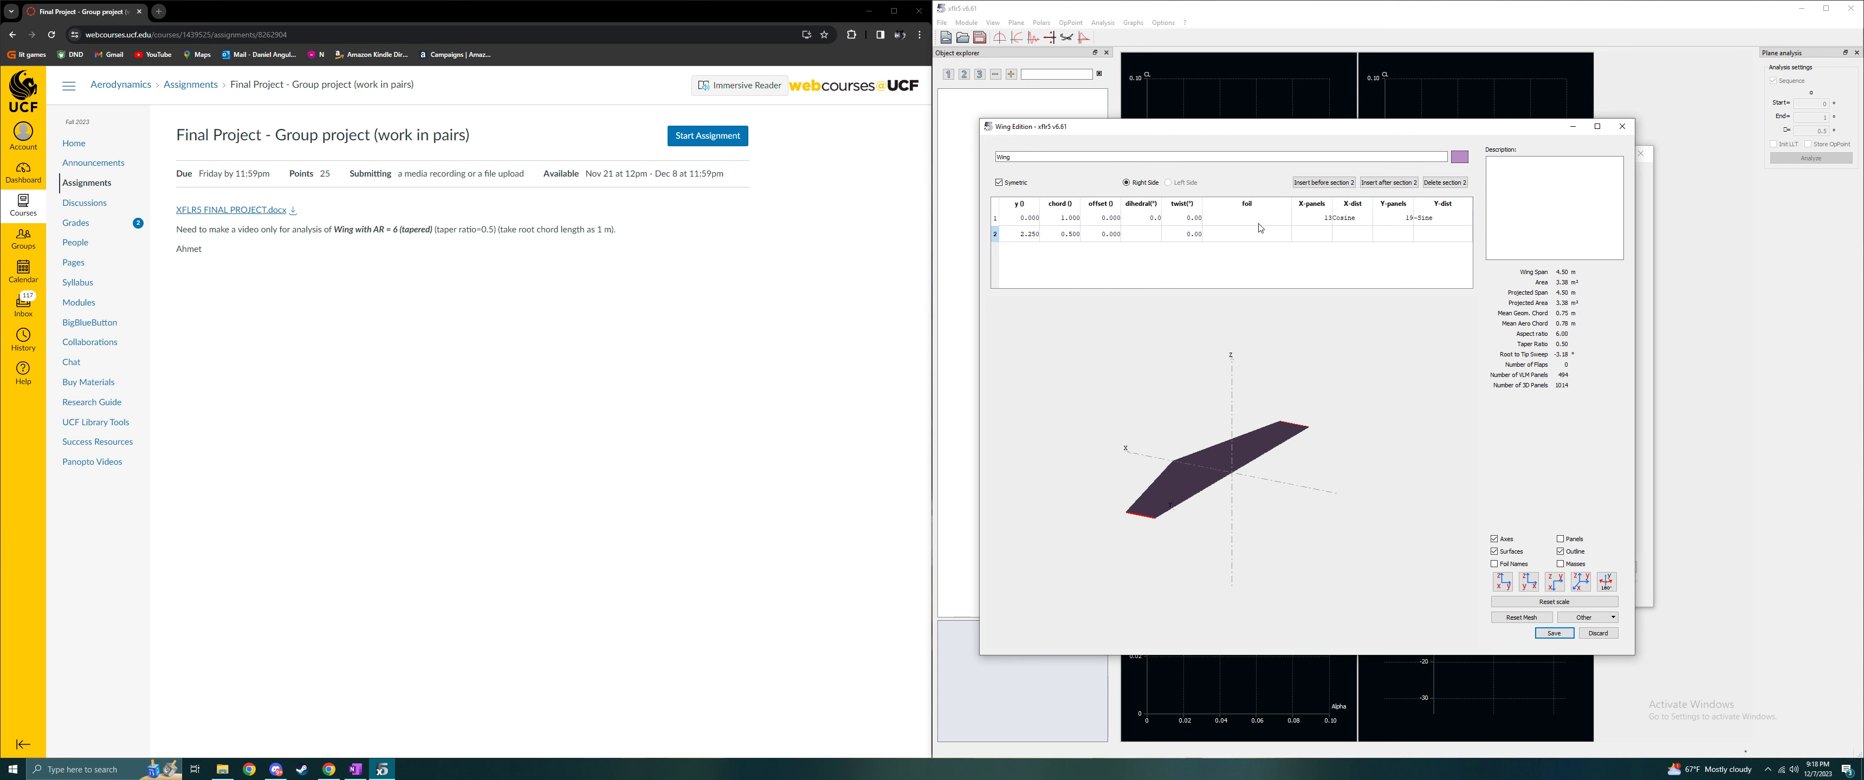
{"action": "scroll", "coordinate": [1224, 491], "scroll_direction": "up", "scroll_amount": 5}
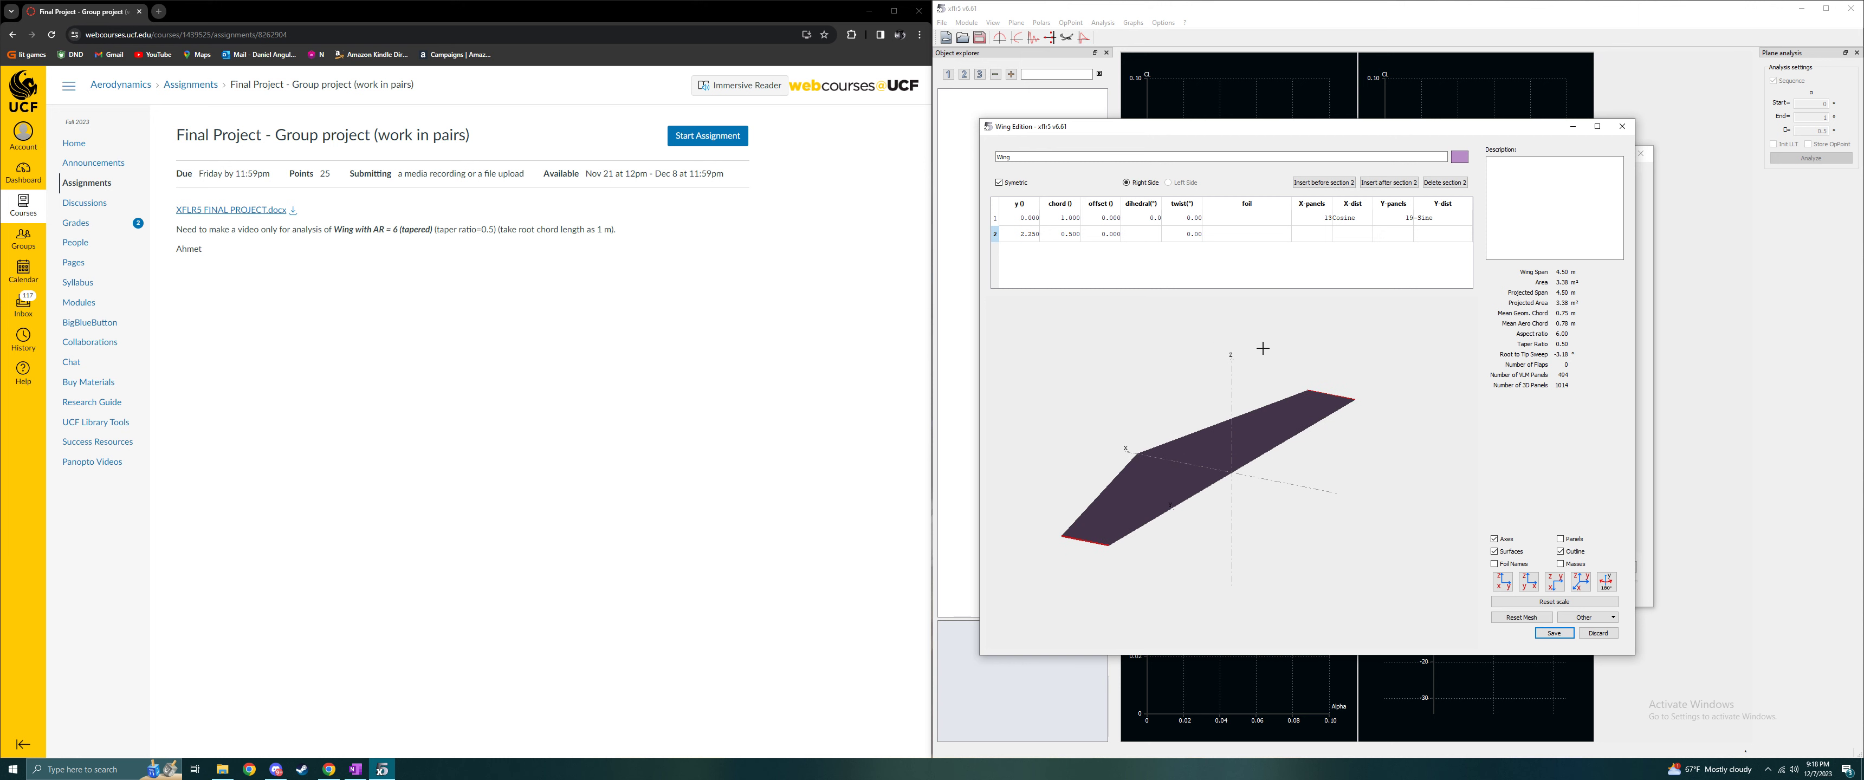
{"action": "left_click", "coordinate": [1246, 217]}
{"action": "left_click", "coordinate": [1247, 218]}
{"action": "left_click", "coordinate": [1244, 226]}
{"action": "left_click", "coordinate": [1243, 233]}
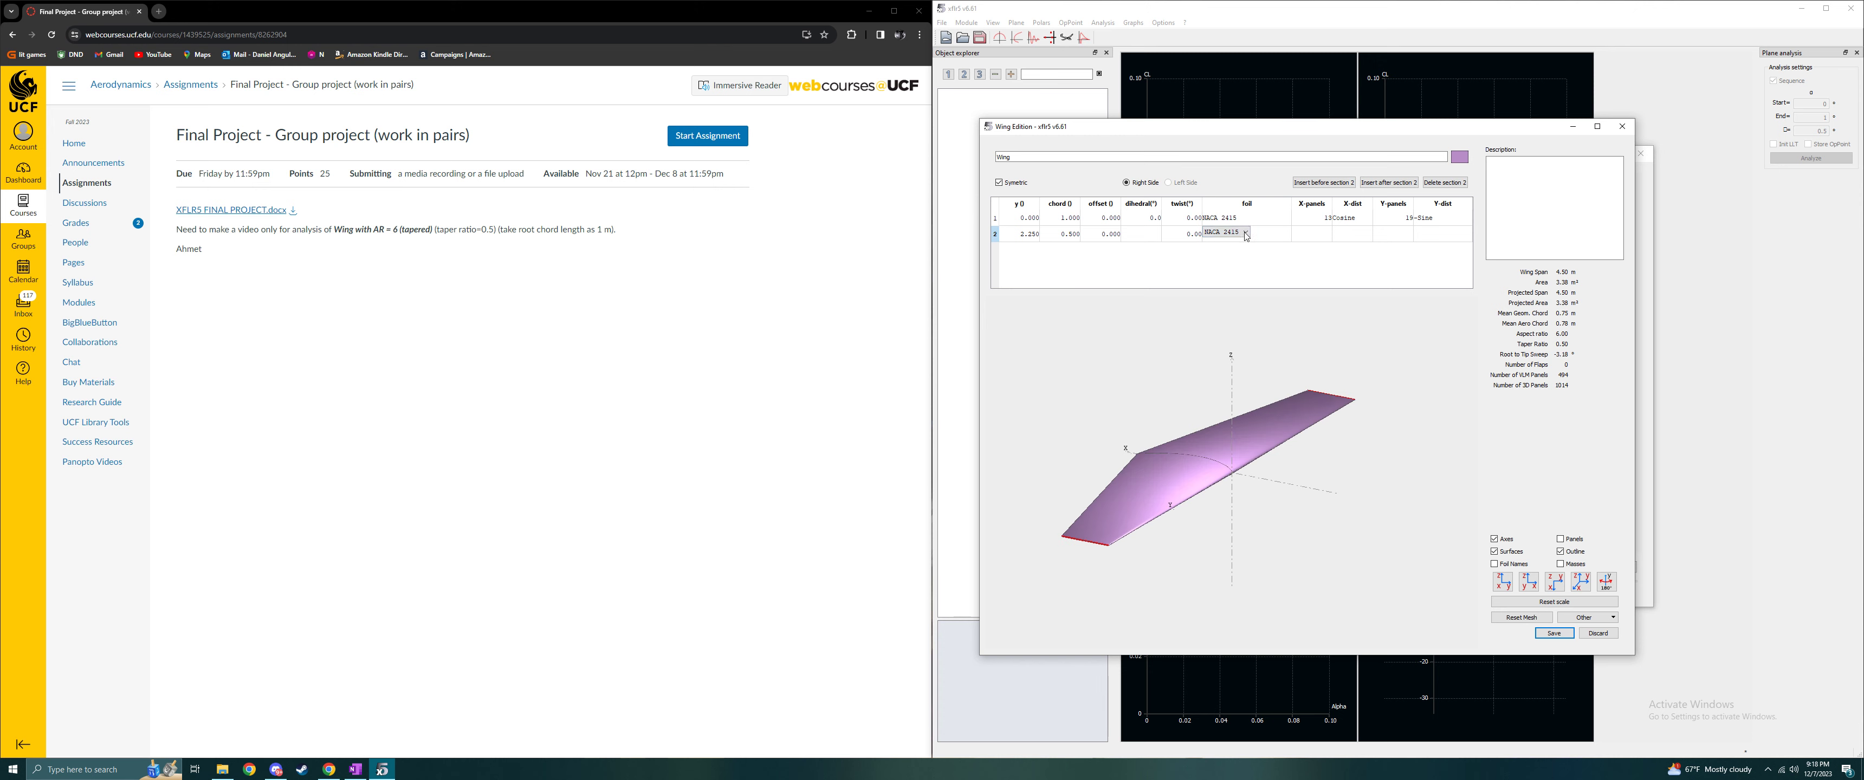
{"action": "left_click", "coordinate": [1246, 233]}
{"action": "left_click", "coordinate": [1243, 242]}
- Check the wing's shape in 3D, and save the wing and the plane definition
{"action": "left_click_drag", "start_coordinate": [1277, 551], "coordinate": [1180, 556]}
{"action": "scroll", "coordinate": [1167, 552], "scroll_direction": "up", "scroll_amount": 4}
{"action": "left_click_drag", "start_coordinate": [1299, 392], "coordinate": [1303, 409]}
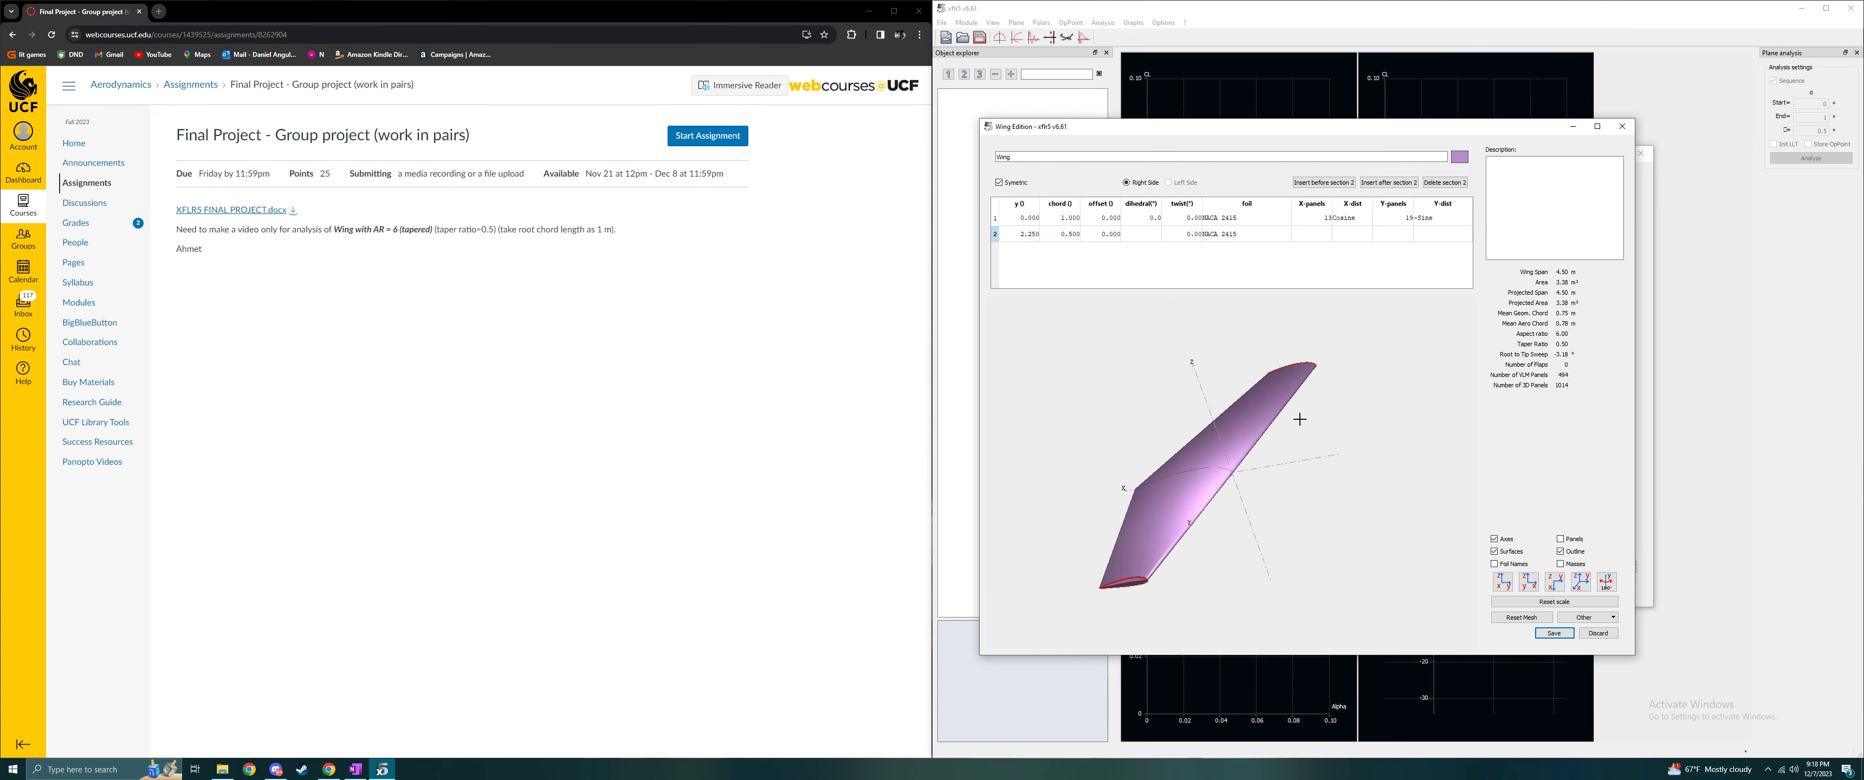
{"action": "left_click", "coordinate": [1553, 634]}
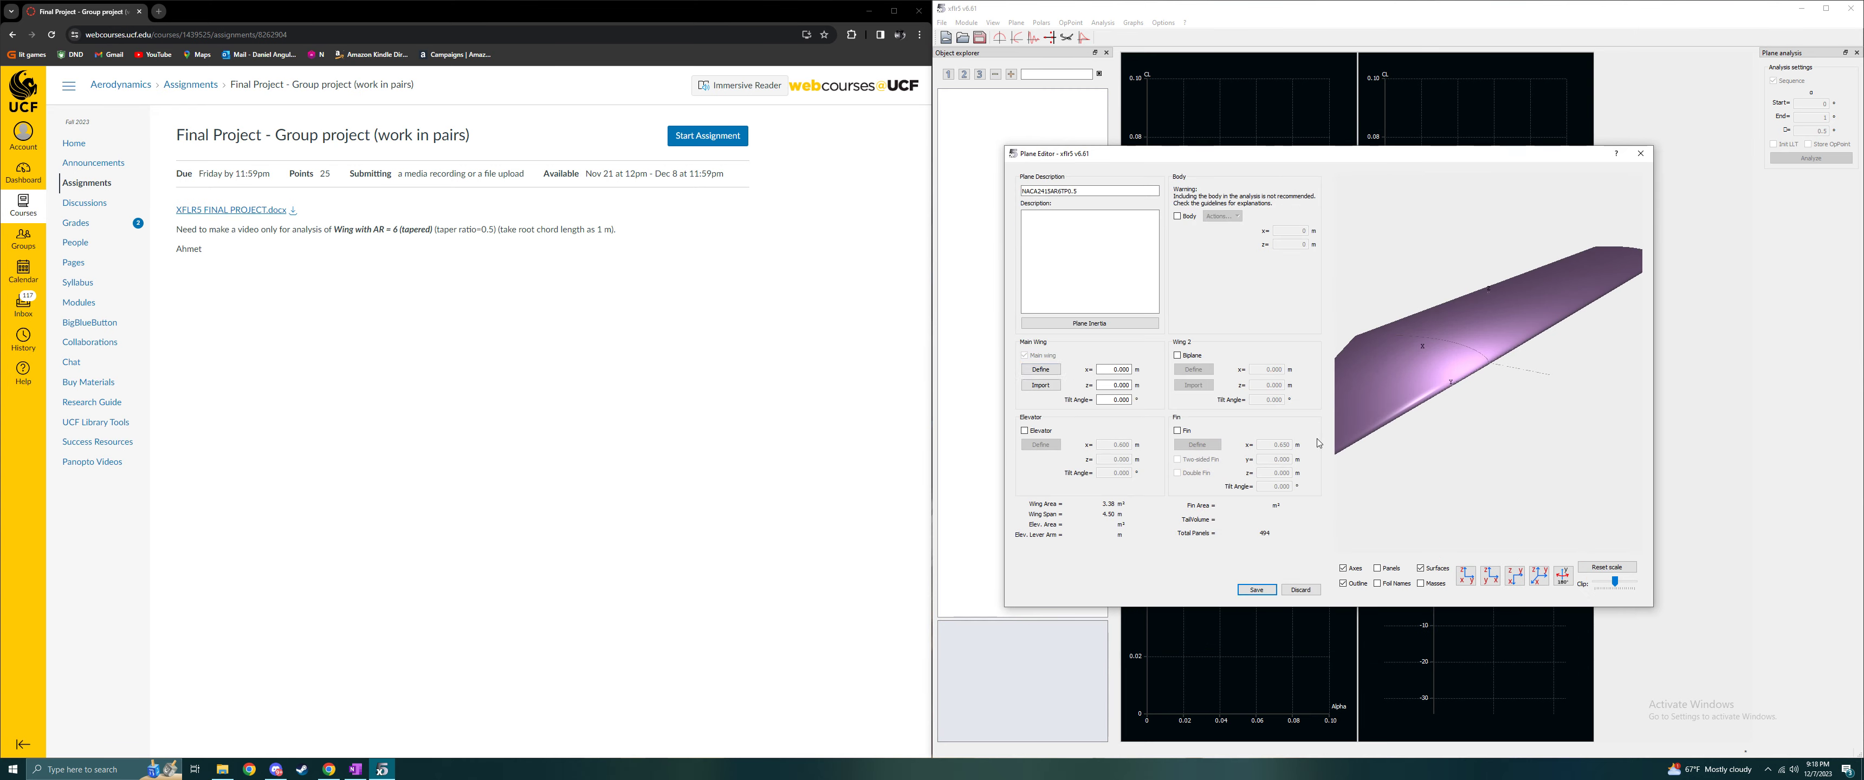
{"action": "left_click", "coordinate": [1256, 589]}
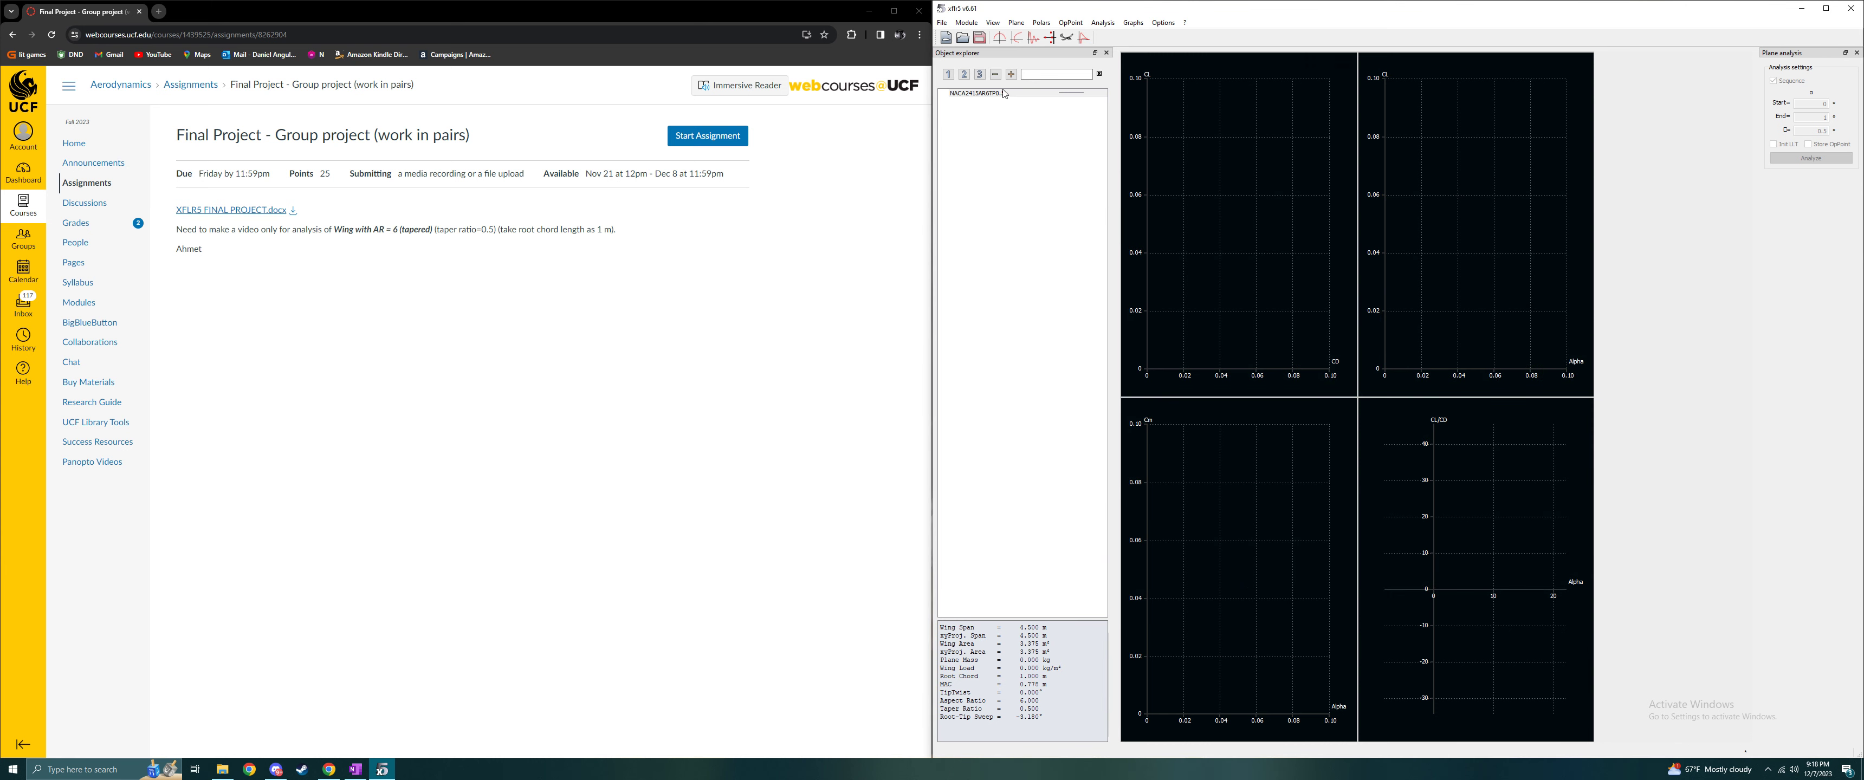
- Change the new plane's curve colour to blue and keep the plane selected
{"action": "left_click", "coordinate": [1075, 92]}
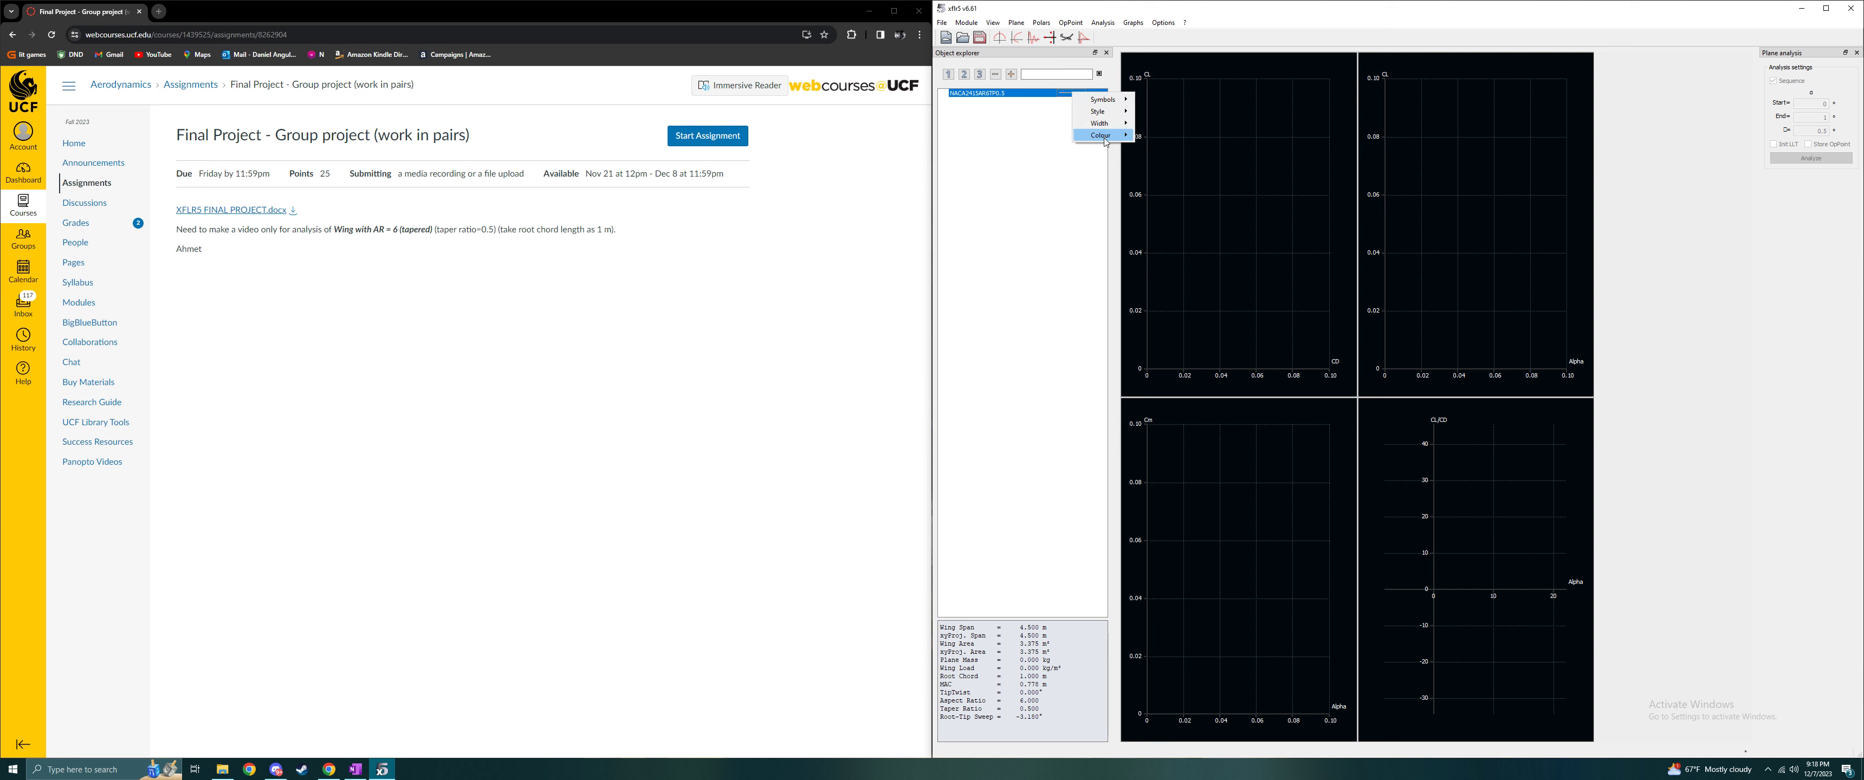
{"action": "mouse_move", "coordinate": [1105, 135]}
{"action": "left_click", "coordinate": [1167, 140]}
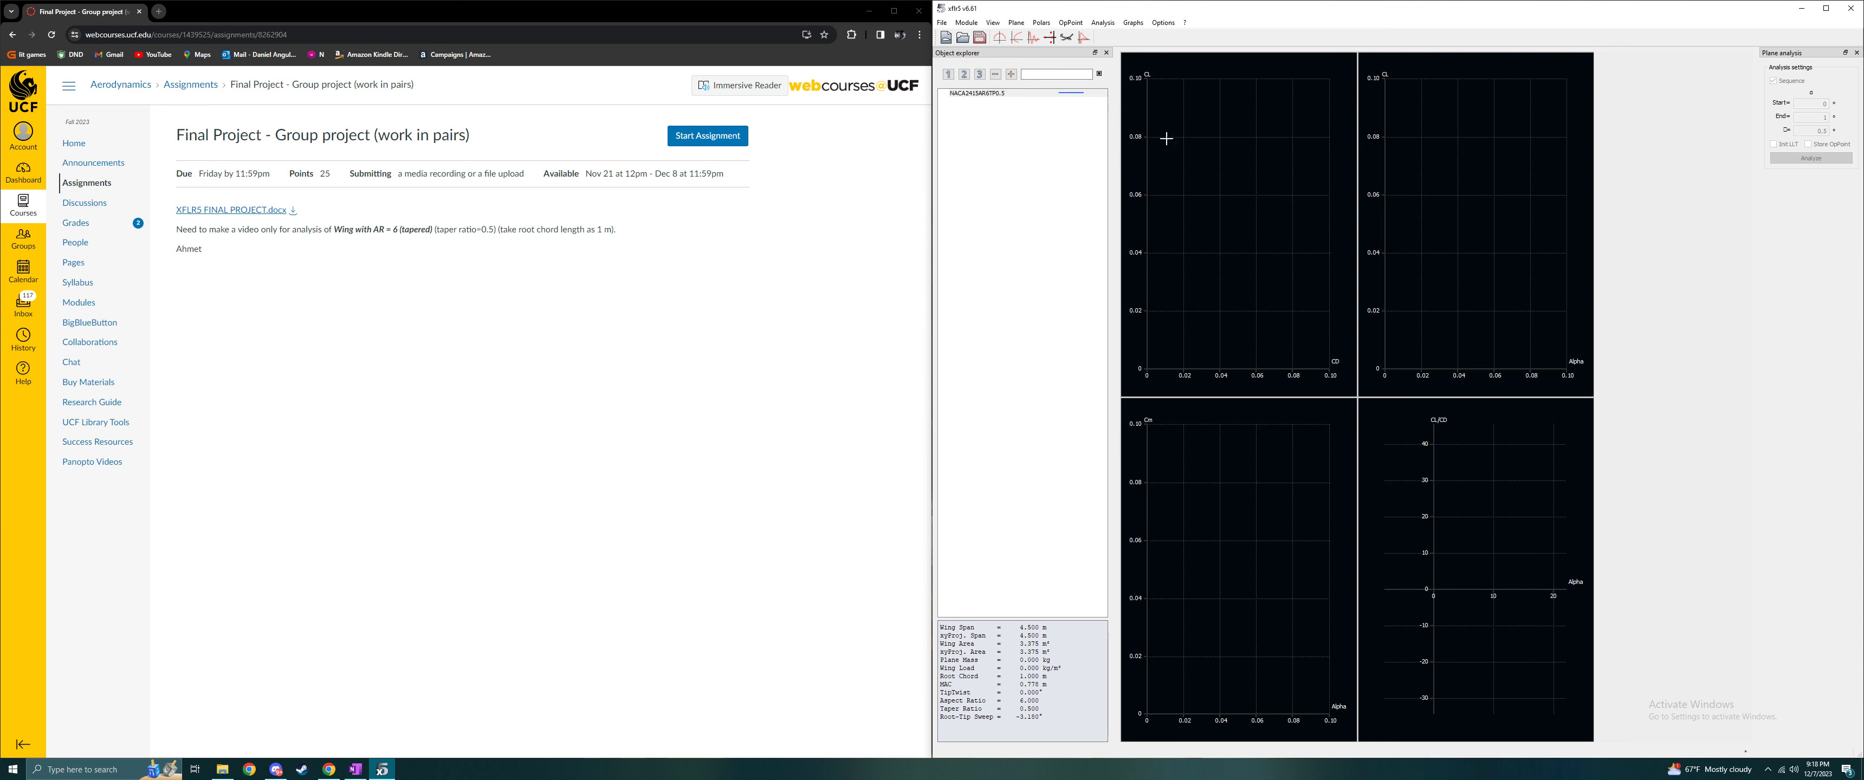
{"action": "left_click", "coordinate": [1077, 94]}
{"action": "left_click", "coordinate": [1079, 92]}
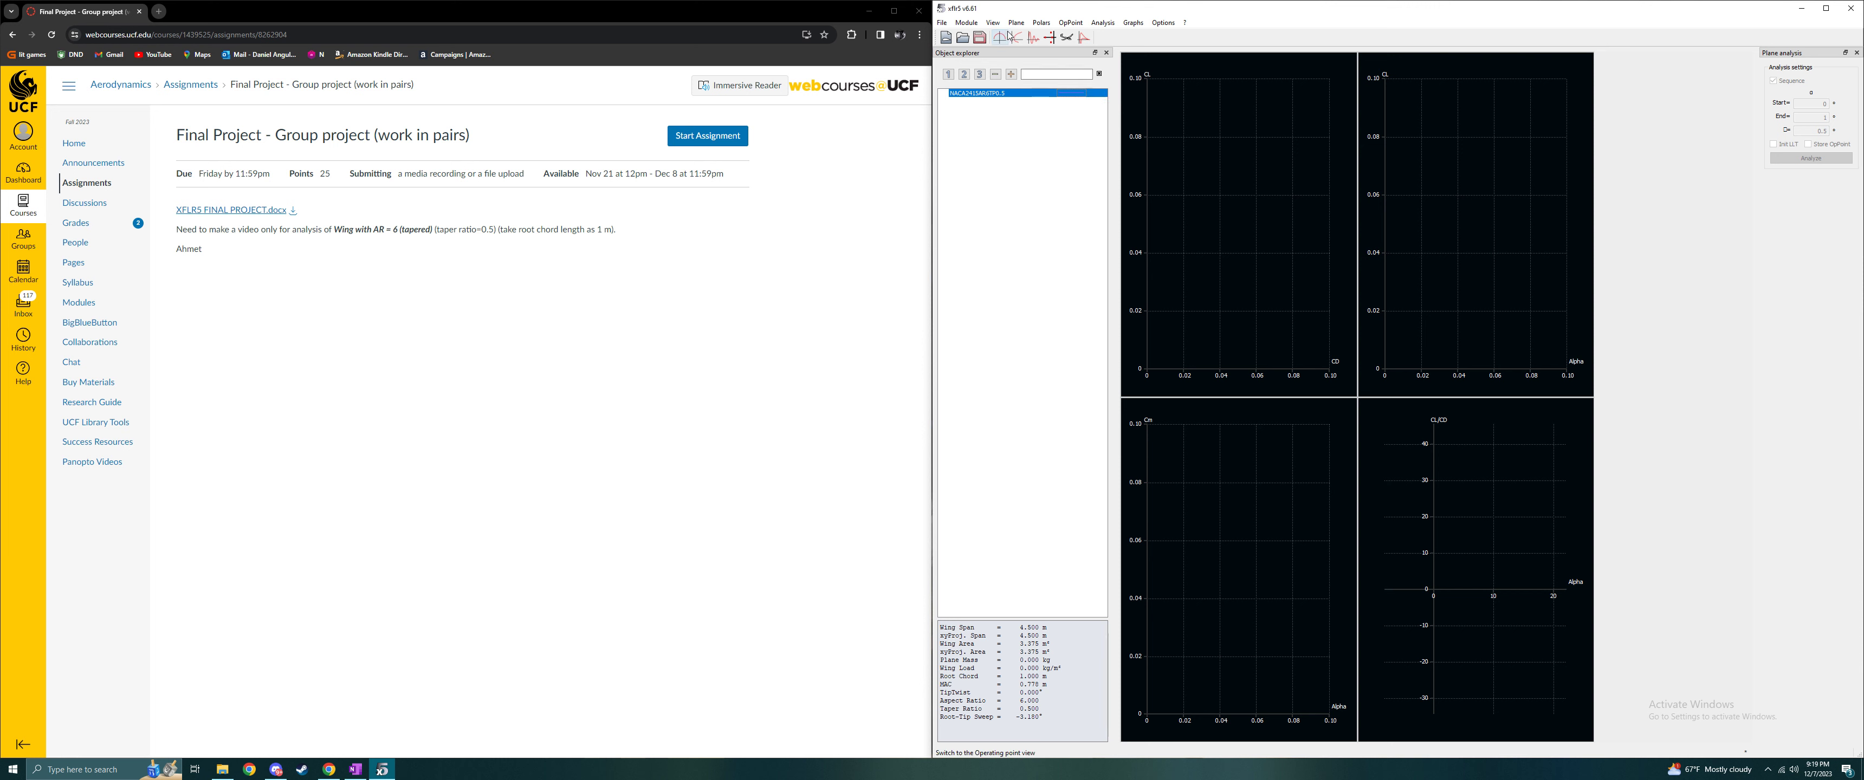
- Define a Type 1 fixed-speed LLT analysis at 20 m/s and run it for angles of attack from -5° to 20° in 1° steps
{"action": "left_click", "coordinate": [1103, 22]}
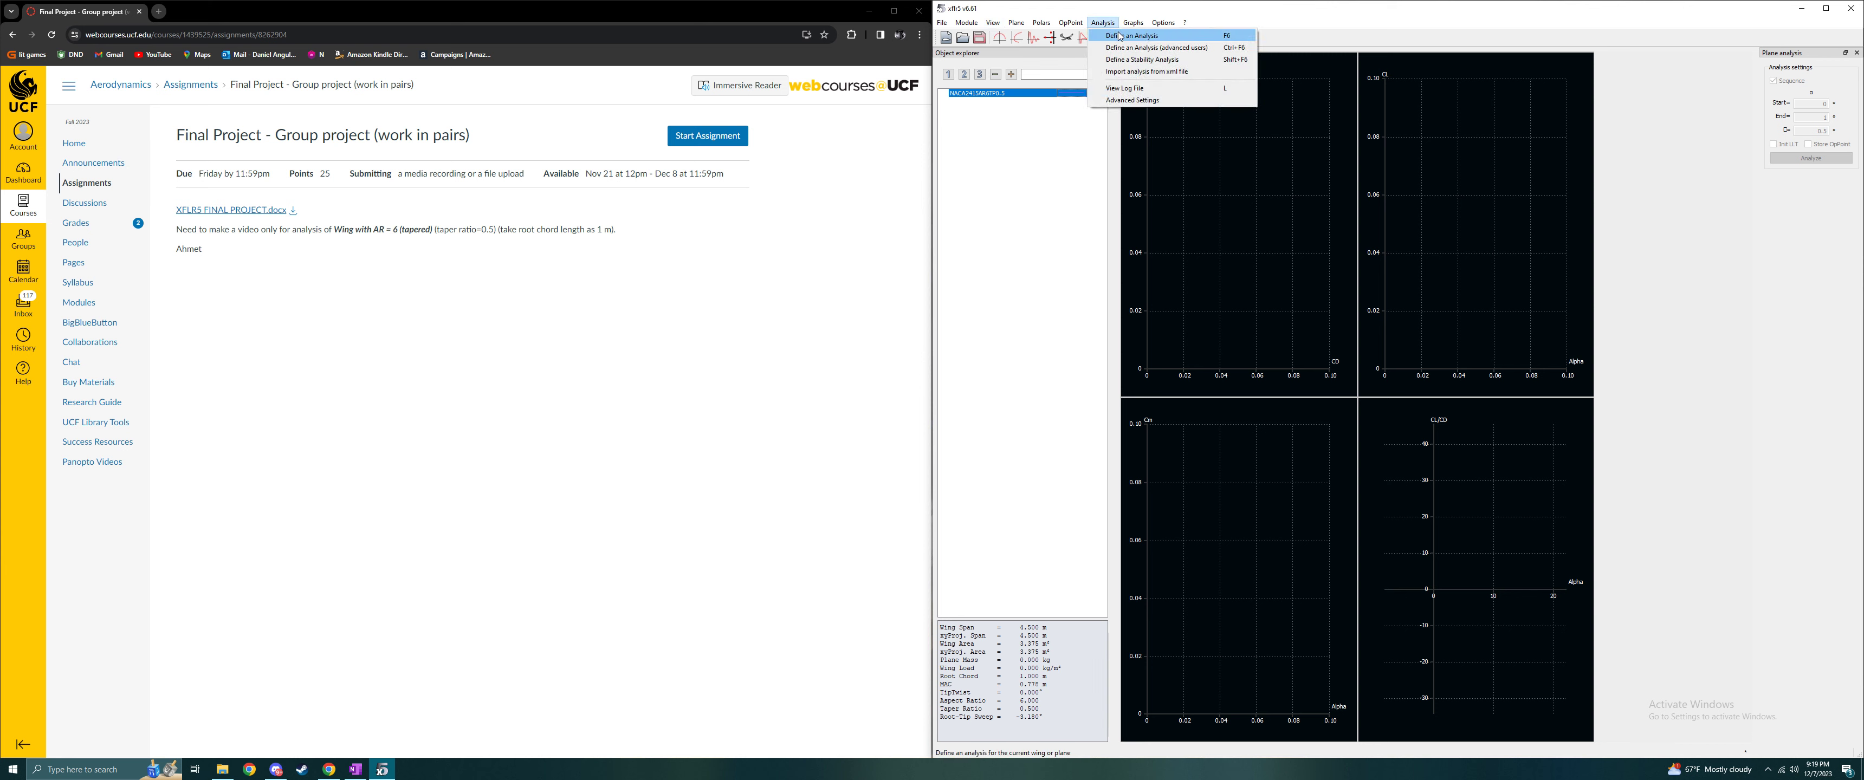
{"action": "left_click", "coordinate": [1120, 36]}
{"action": "left_click_drag", "start_coordinate": [1469, 370], "coordinate": [1212, 215]}
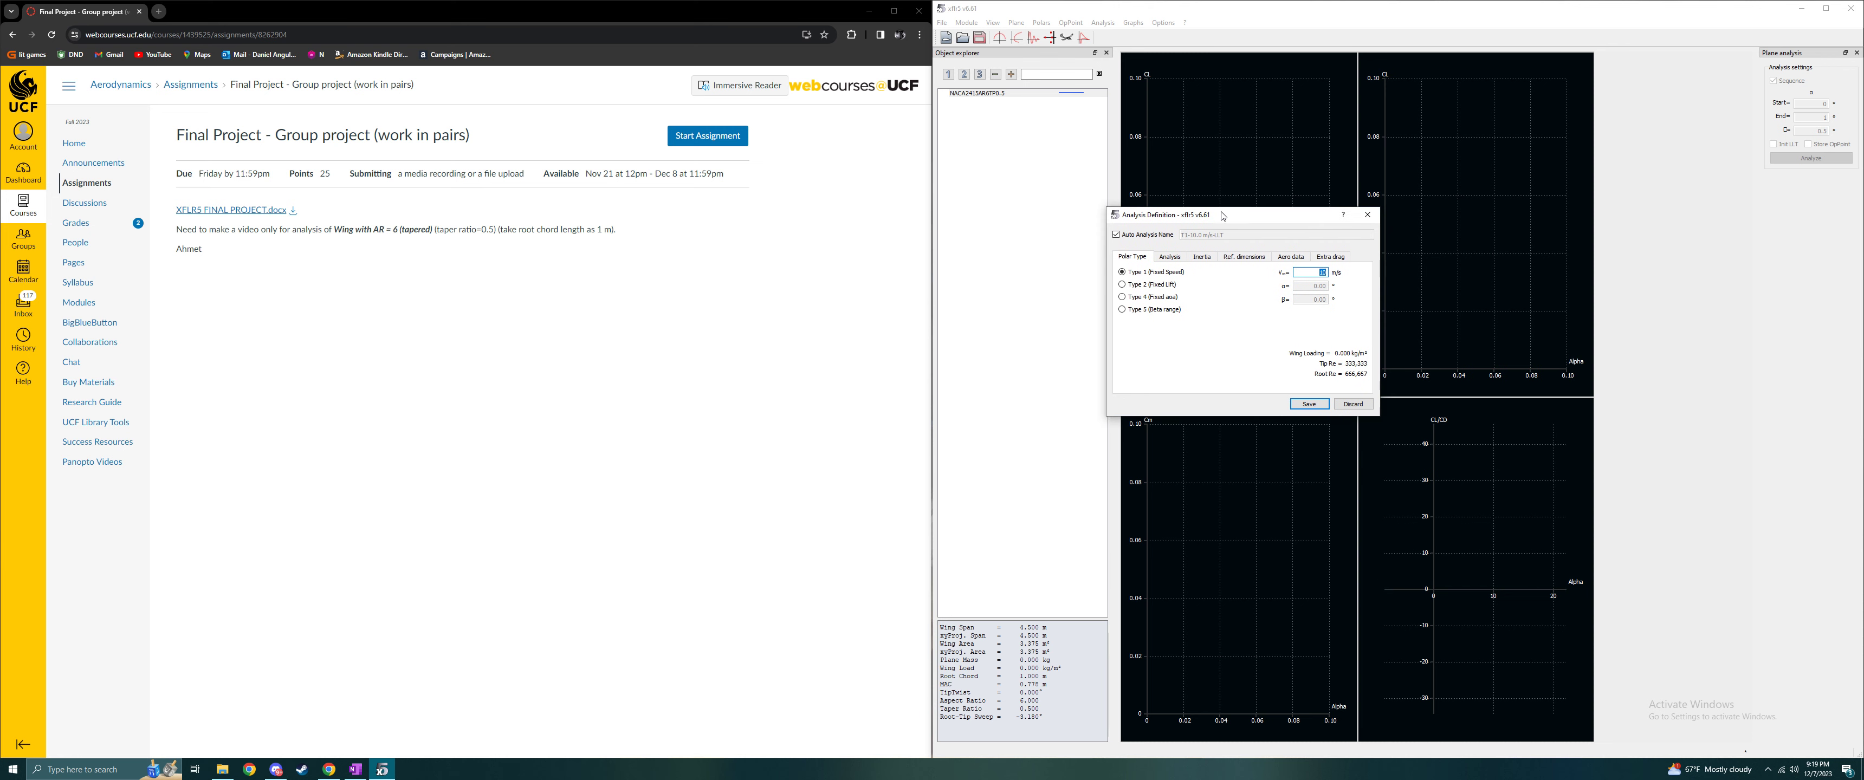
{"action": "left_click", "coordinate": [1309, 276]}
{"action": "left_click", "coordinate": [1170, 261]}
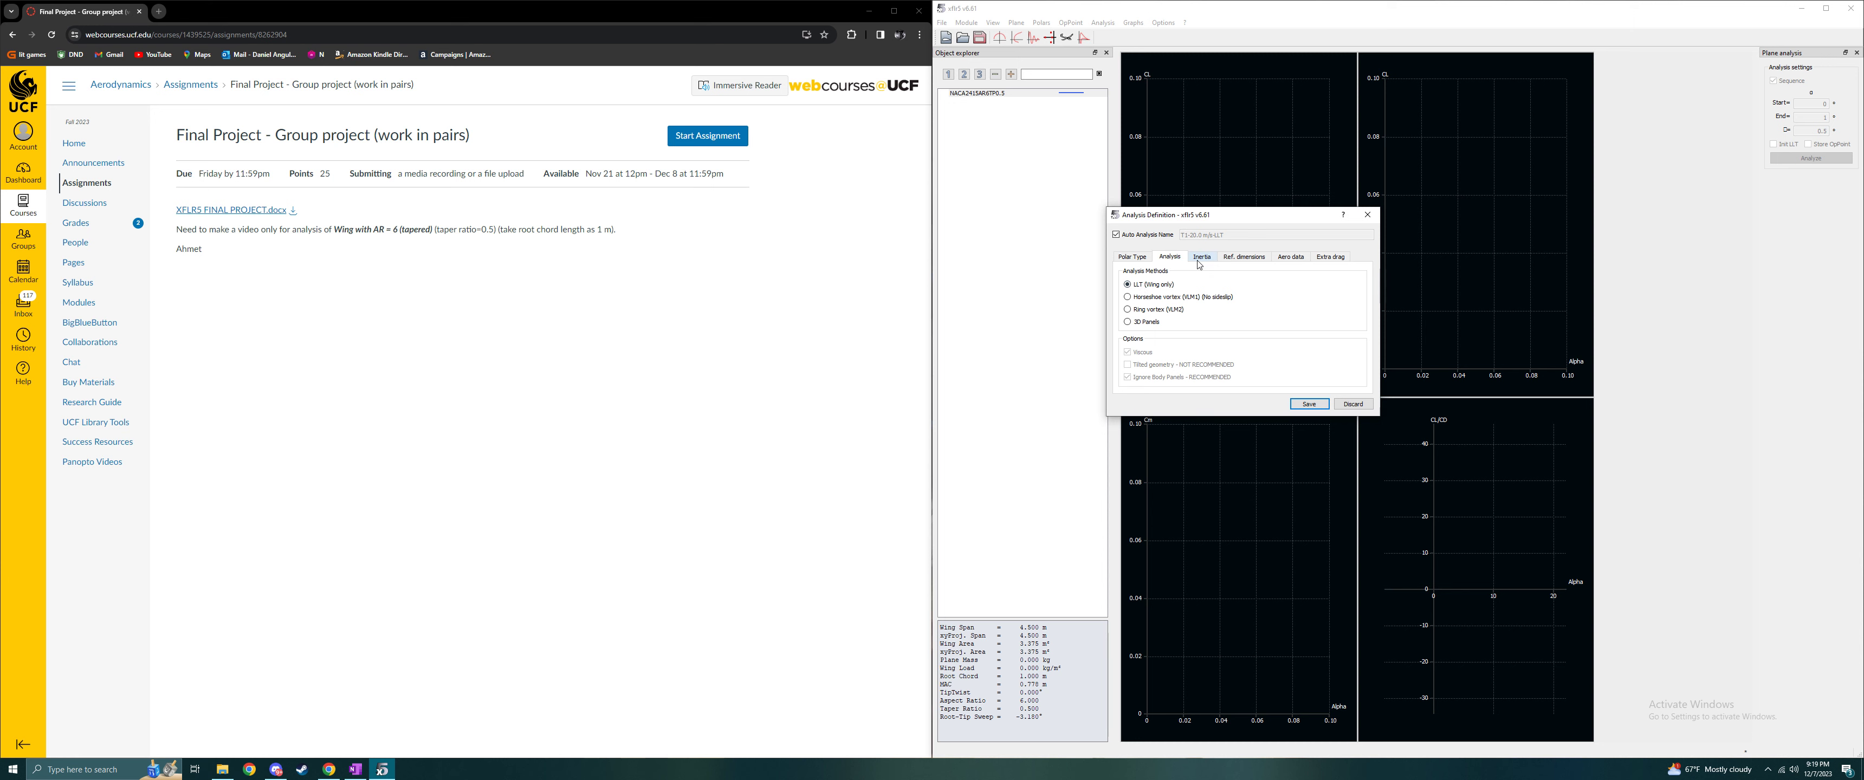
{"action": "left_click", "coordinate": [1199, 262]}
{"action": "left_click", "coordinate": [1264, 259]}
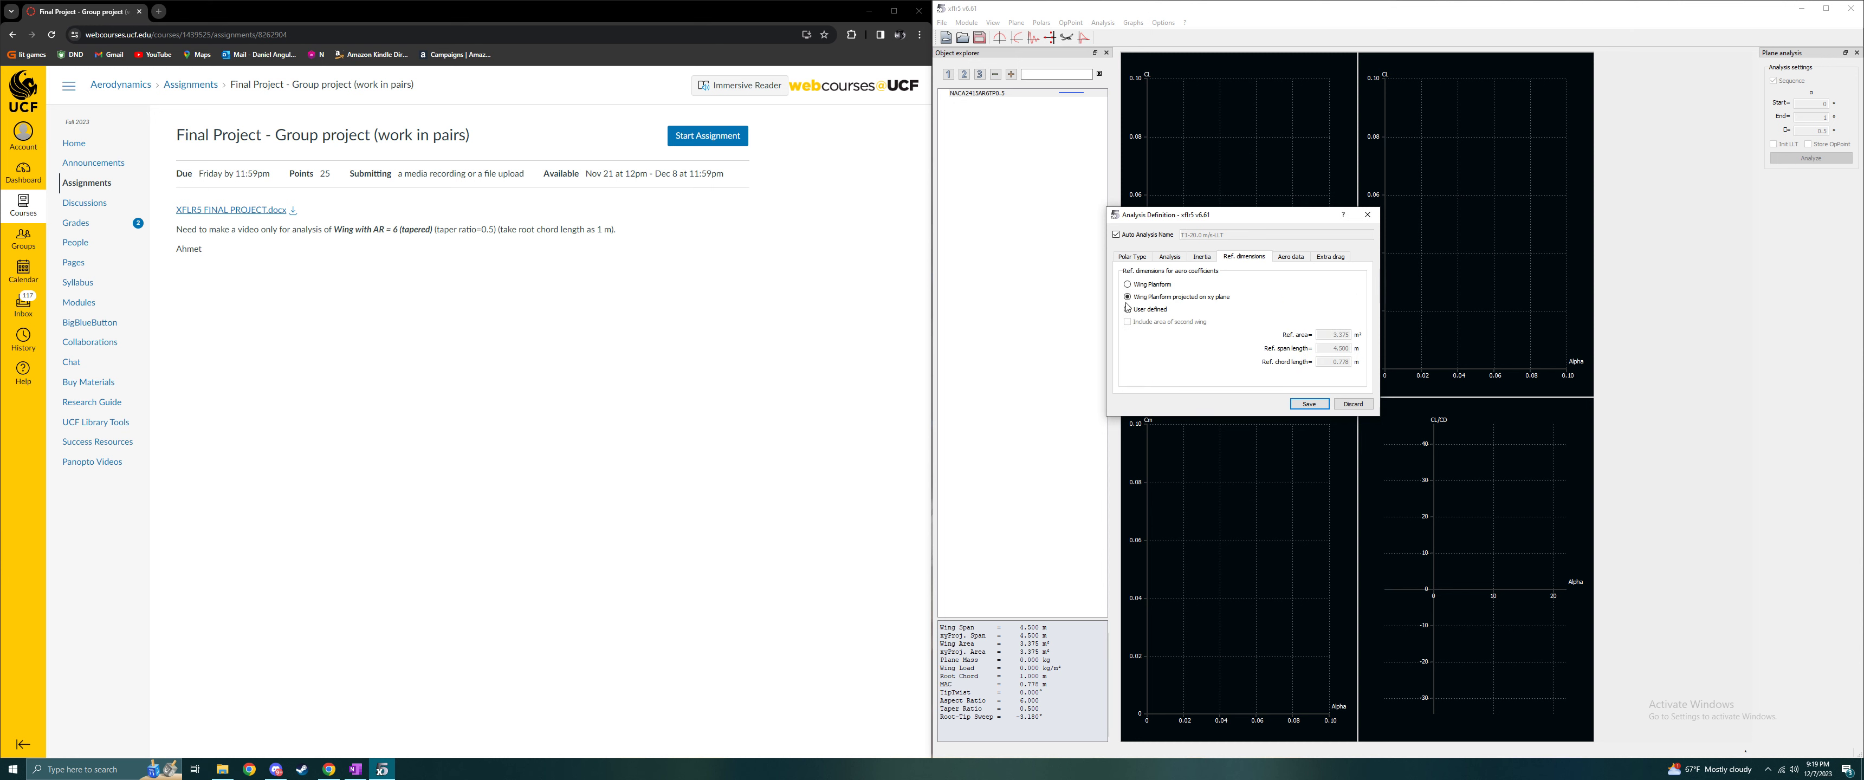
{"action": "left_click", "coordinate": [1293, 259]}
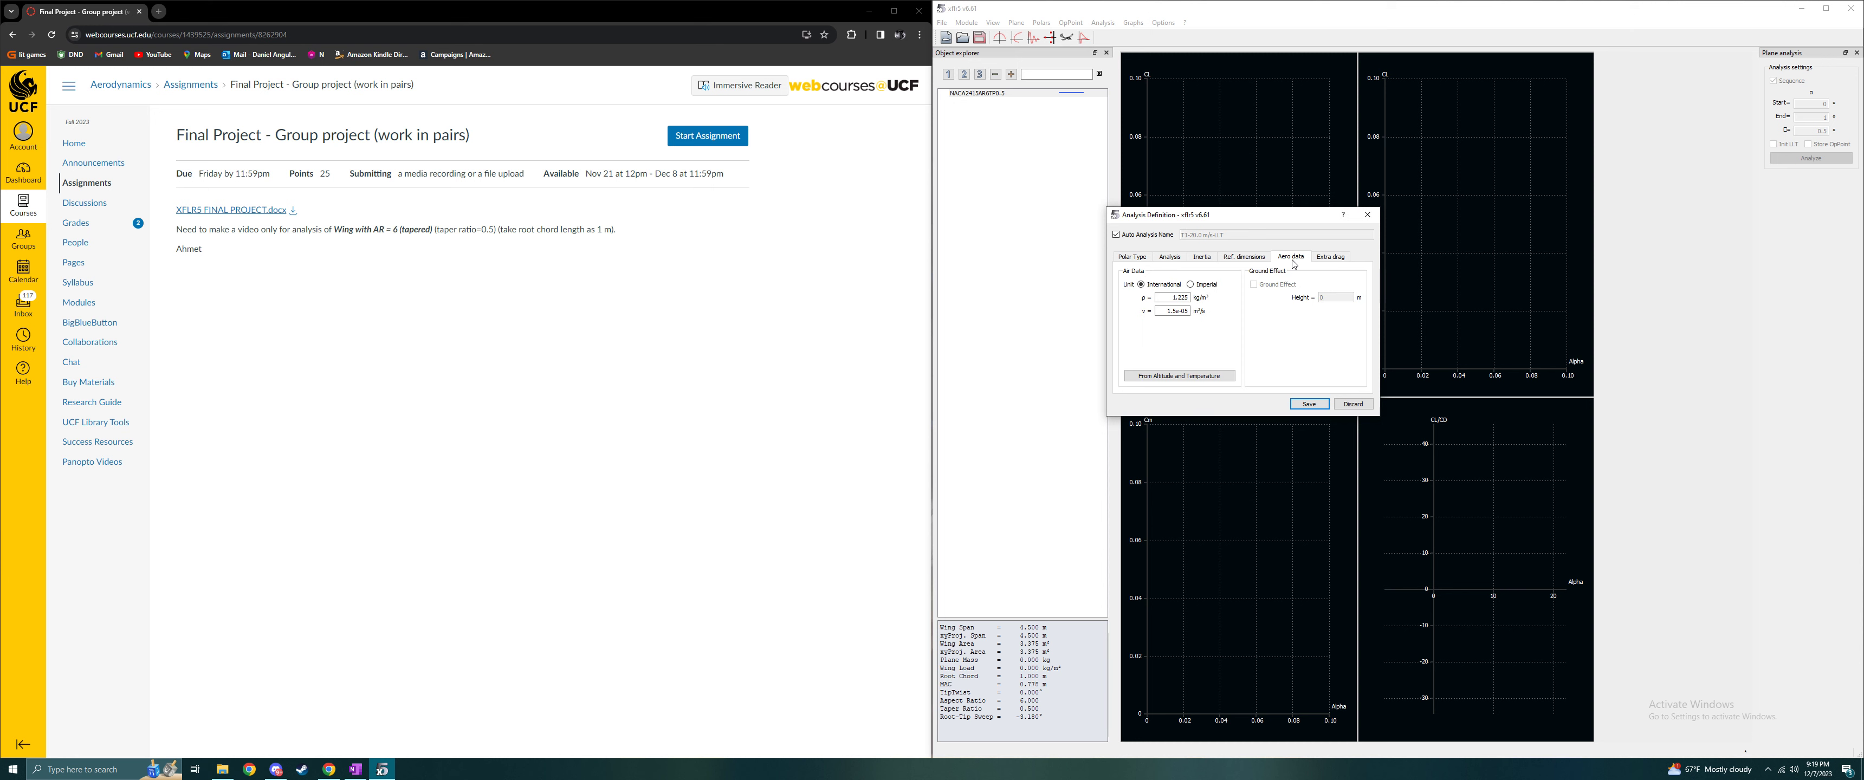
{"action": "left_click", "coordinate": [1325, 259]}
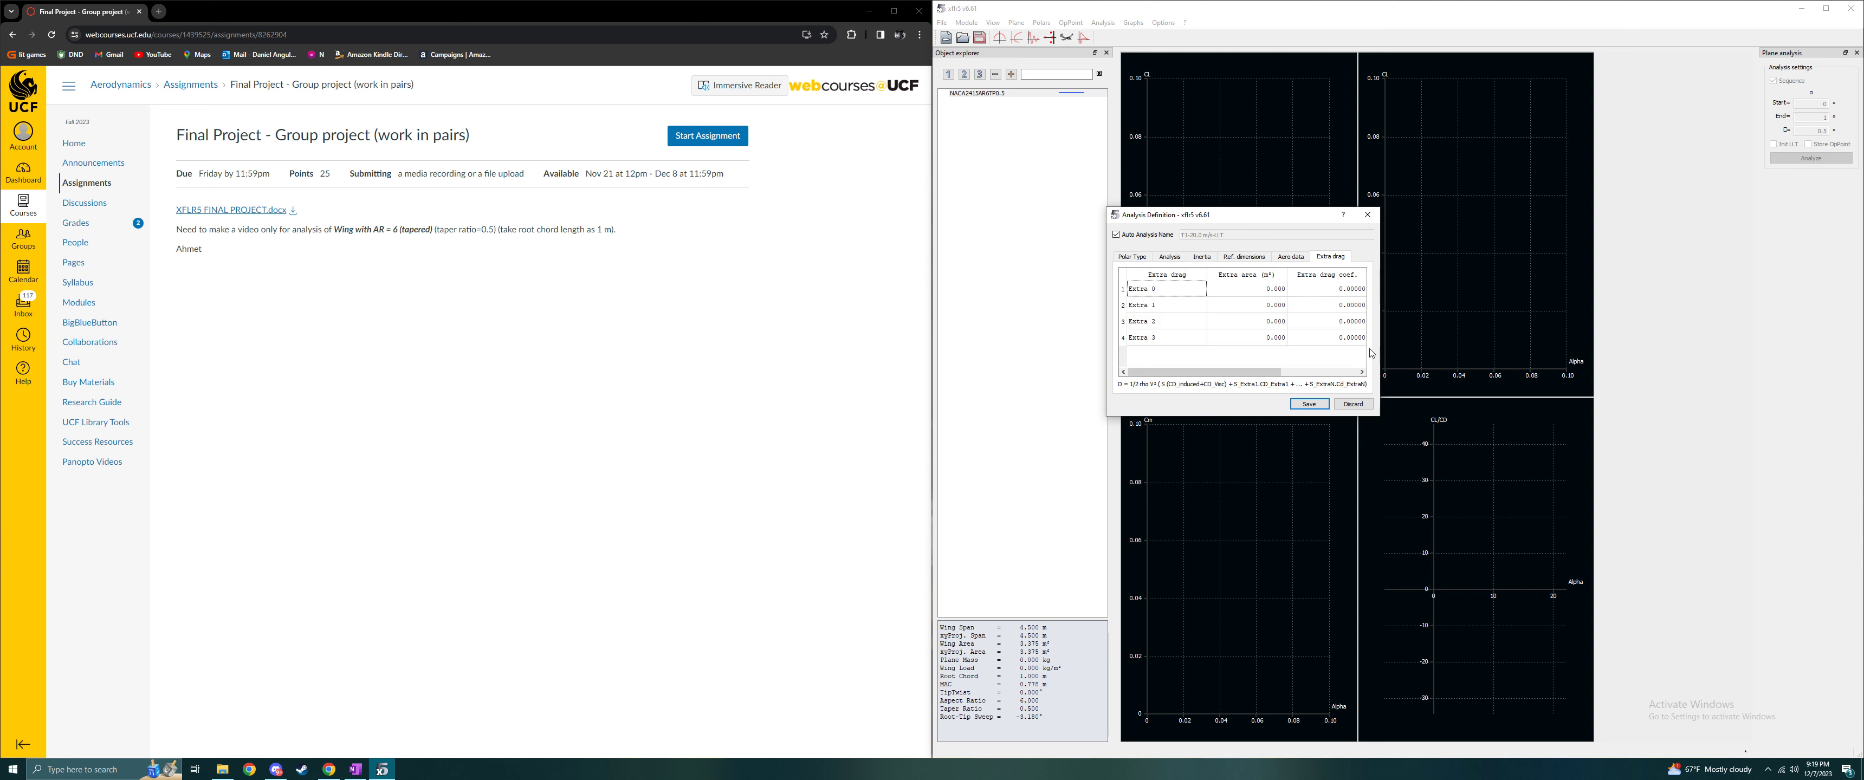
{"action": "left_click", "coordinate": [1140, 256]}
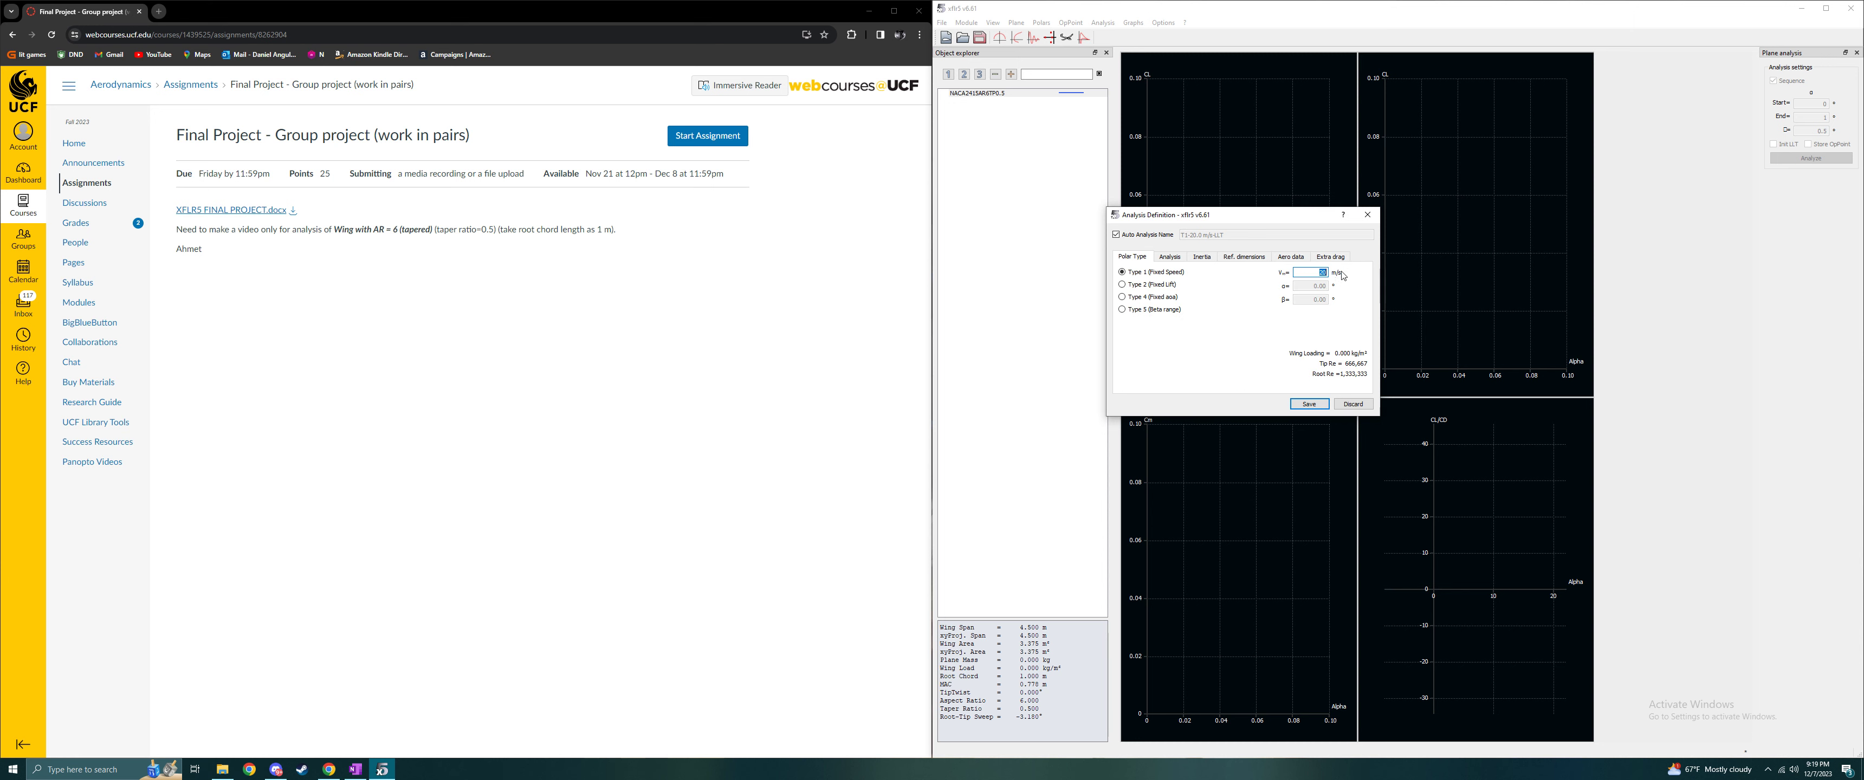
{"action": "left_click", "coordinate": [1310, 404]}
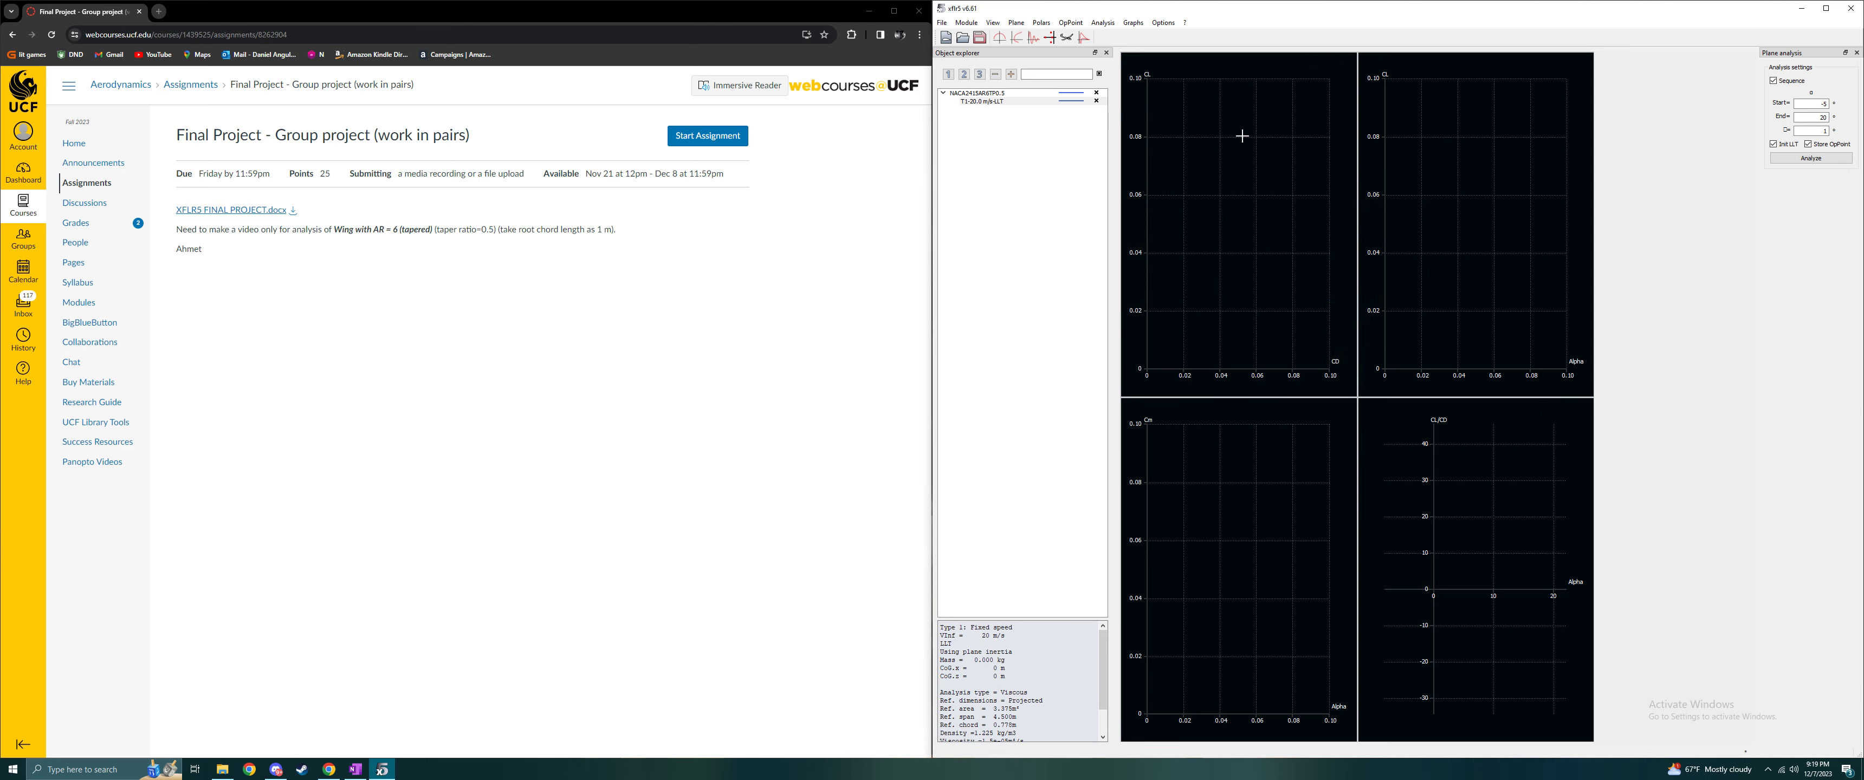
{"action": "left_click", "coordinate": [1811, 158]}
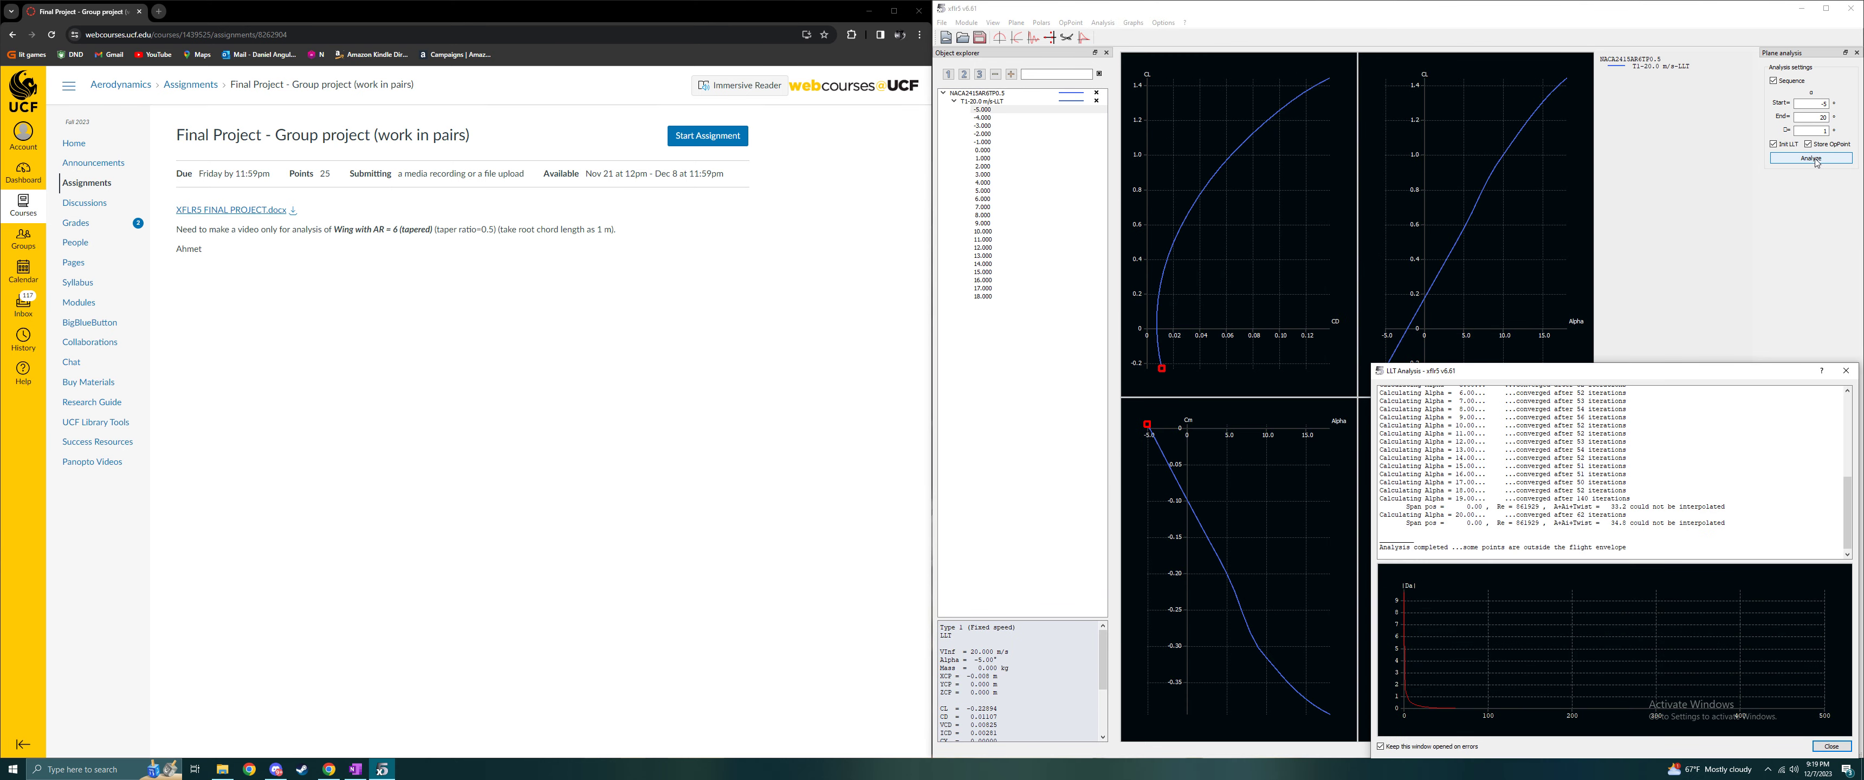
- Close the LLT analysis log, view the Cp graph, and return to the four polar graphs
{"action": "left_click_drag", "start_coordinate": [1704, 362], "coordinate": [1305, 258]}
{"action": "left_click", "coordinate": [1448, 257]}
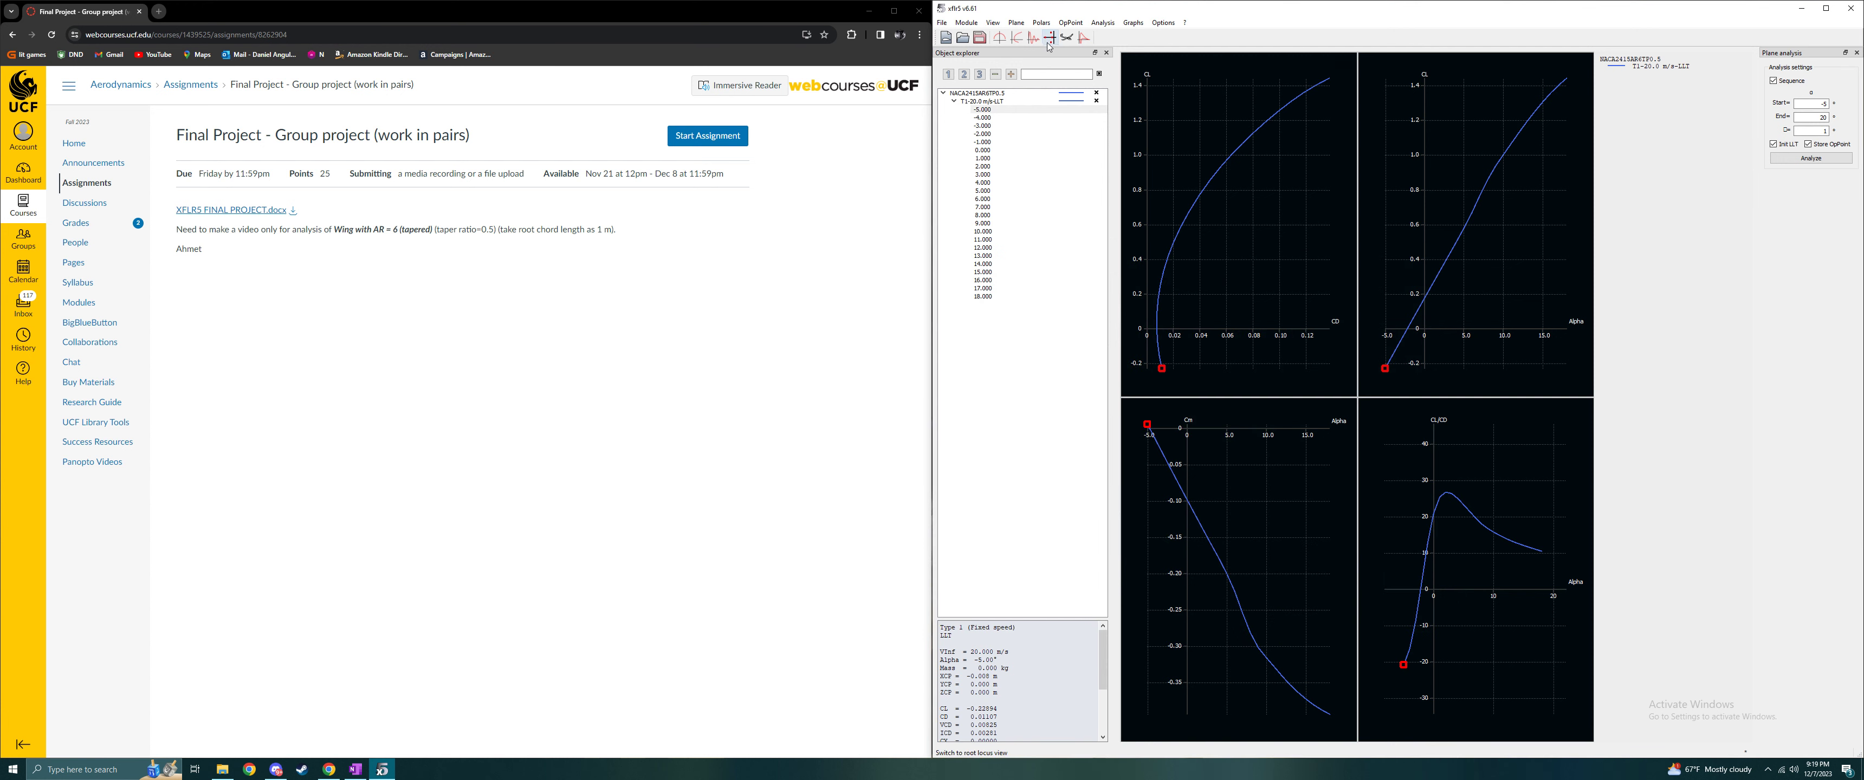
{"action": "left_click", "coordinate": [1084, 37]}
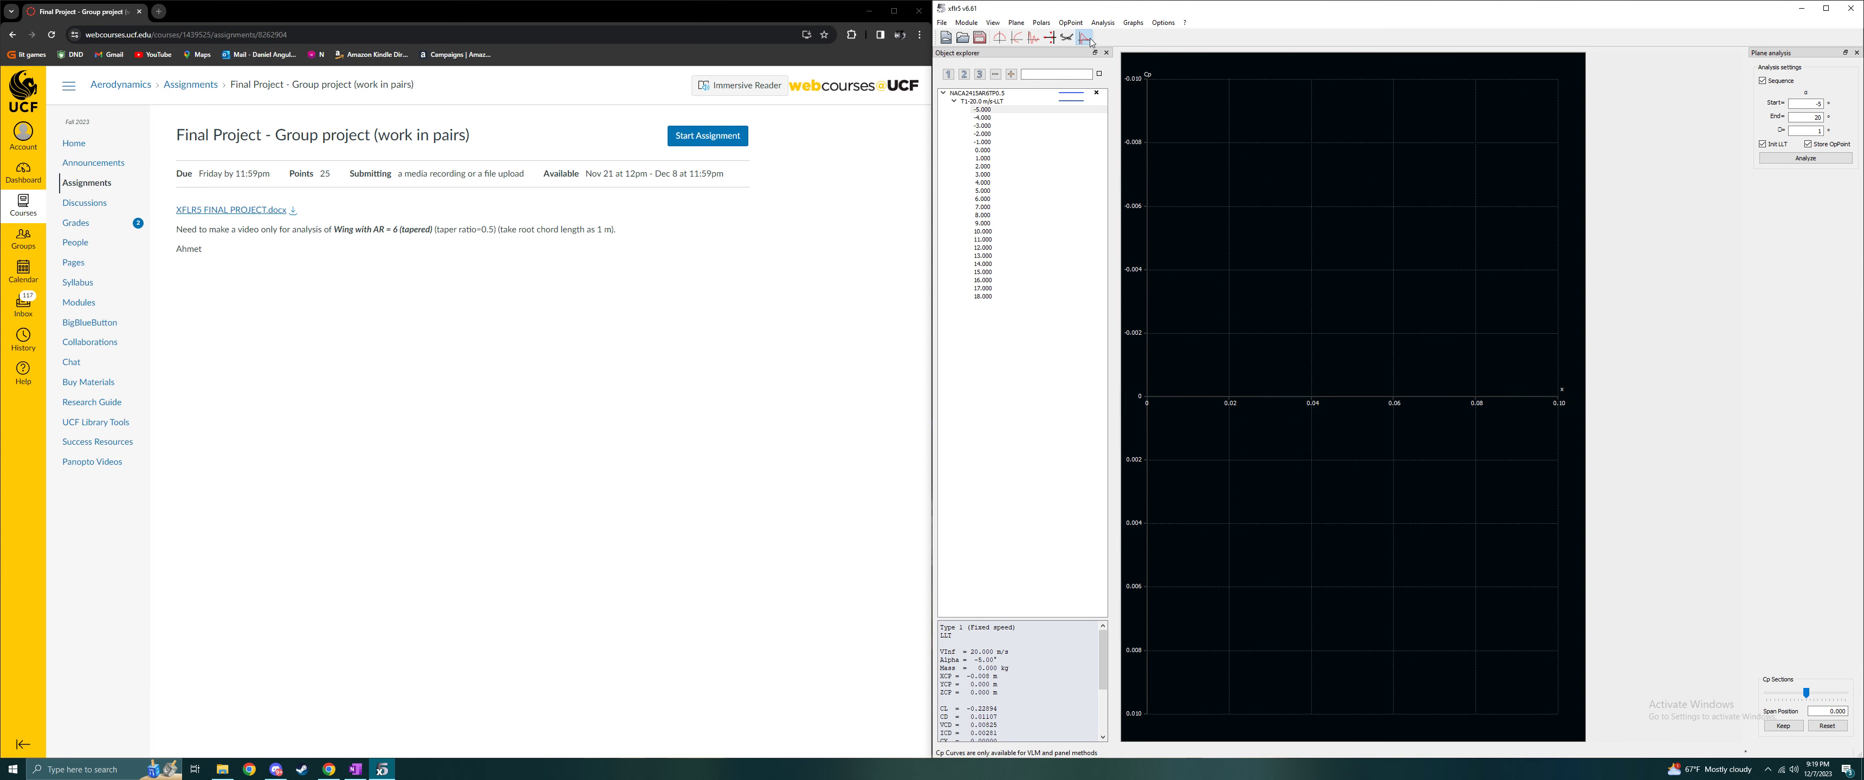
{"action": "left_click", "coordinate": [1027, 41]}
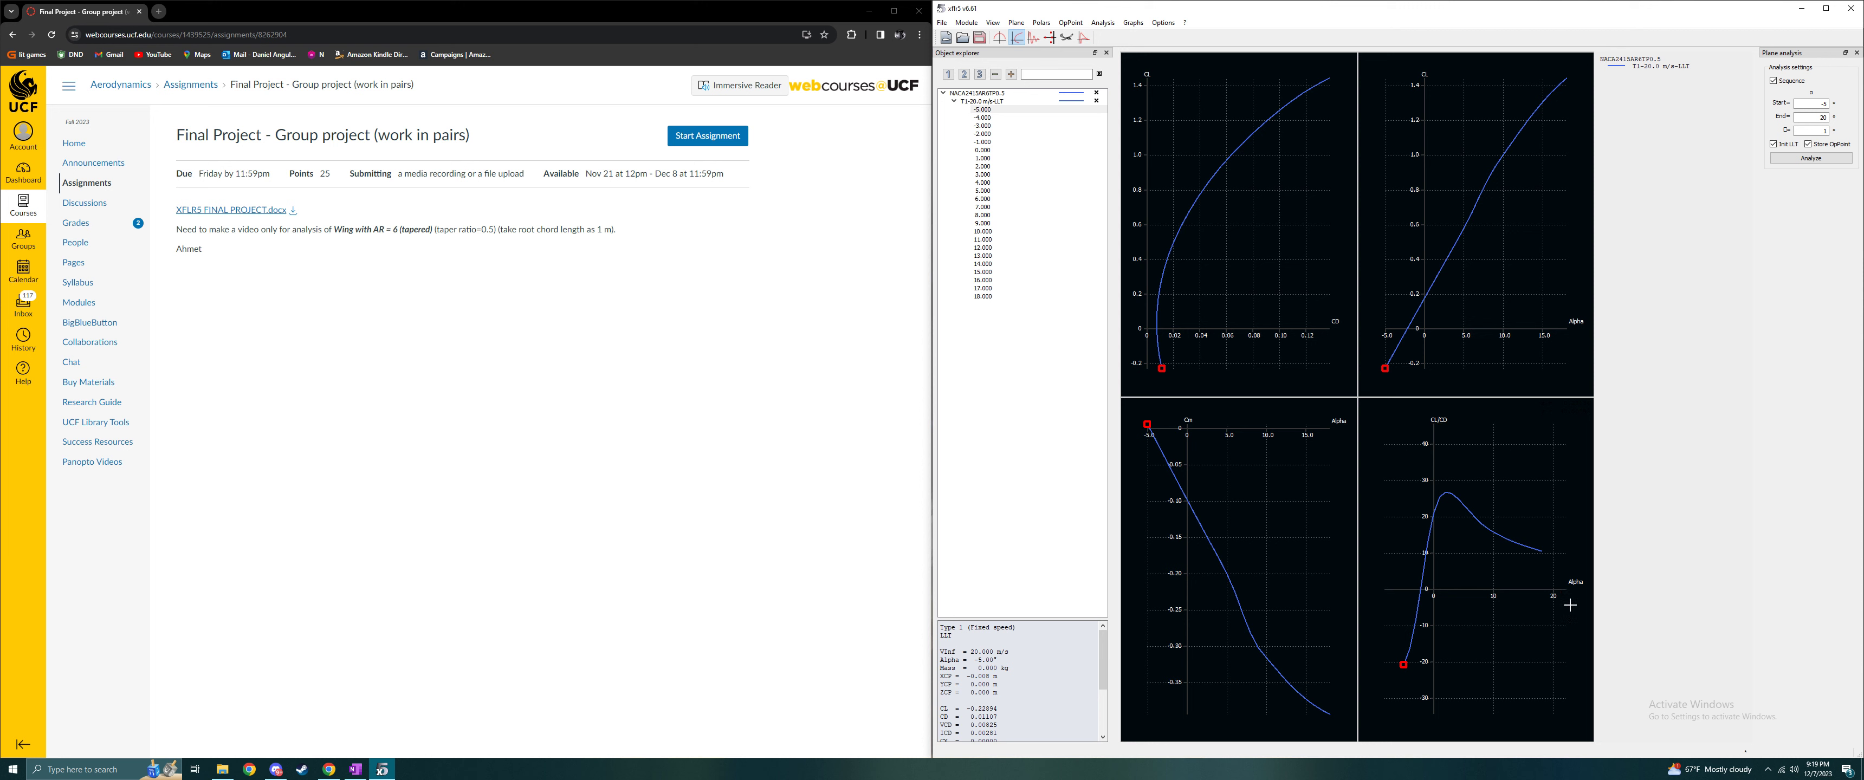
- Export the CL versus CD polar graph as a CSV file named after both coefficients in the Final Project Graphs folder
{"action": "right_click", "coordinate": [1247, 132]}
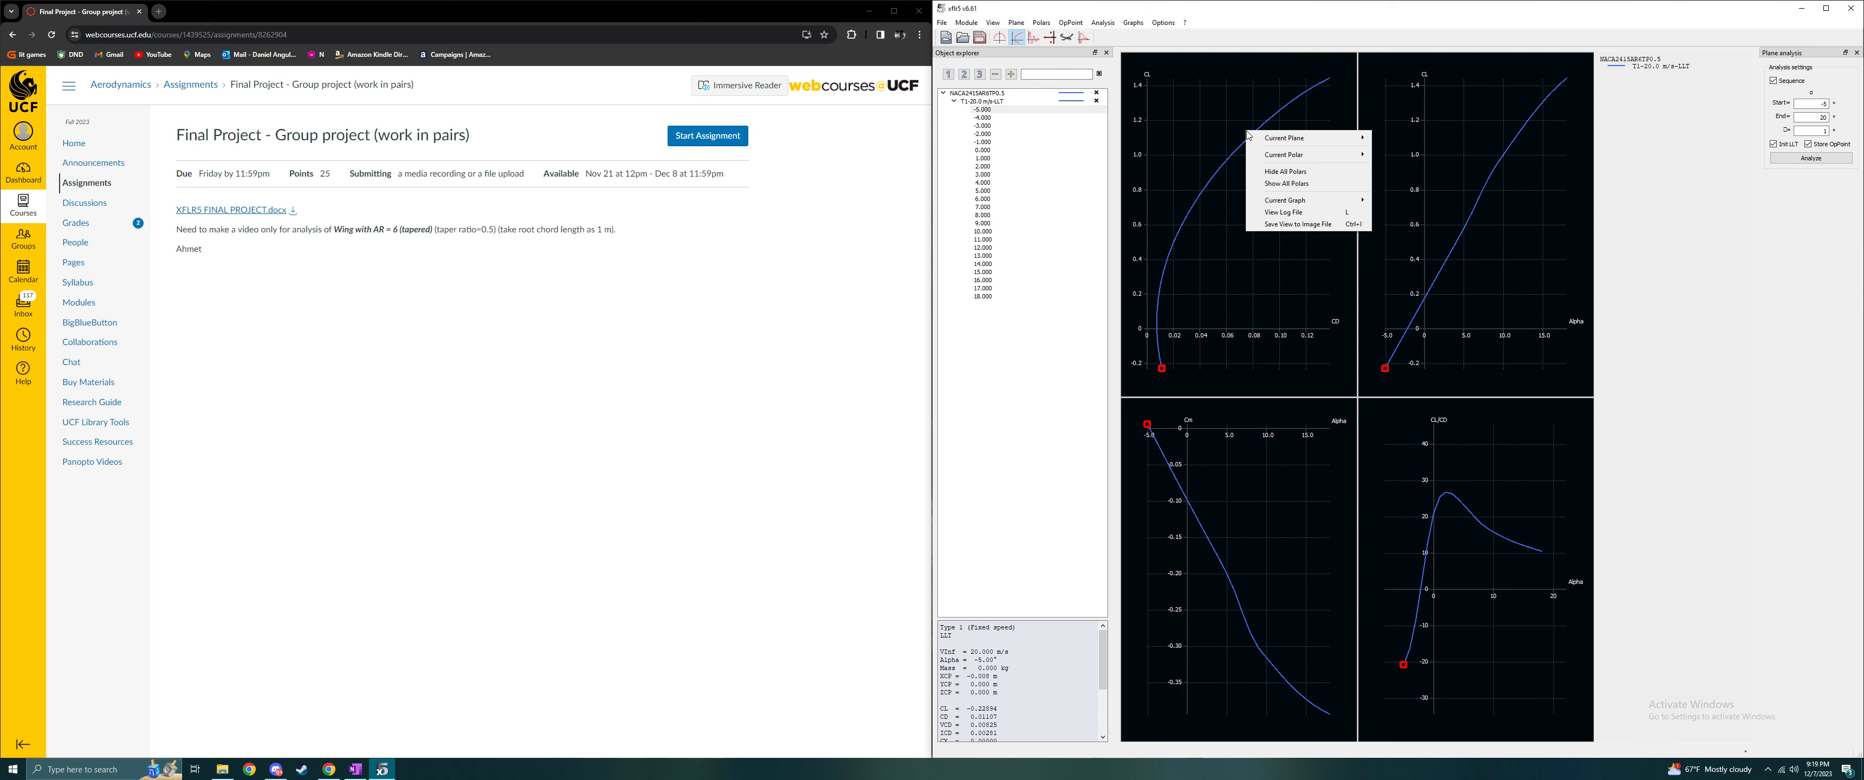
{"action": "left_click", "coordinate": [1249, 77]}
{"action": "right_click", "coordinate": [1215, 162]}
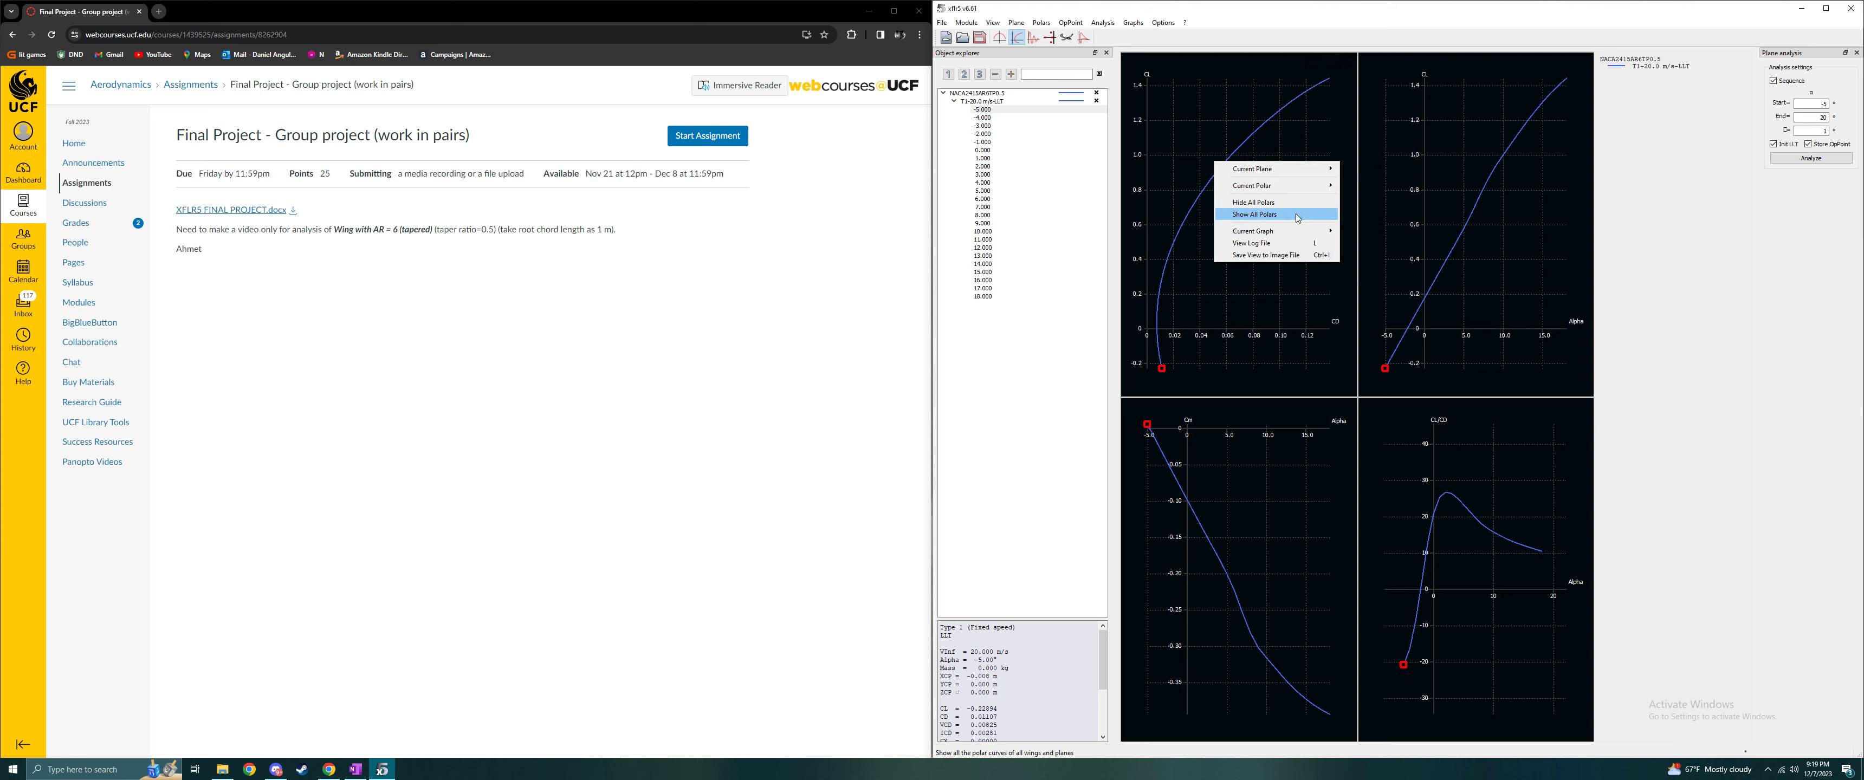
{"action": "mouse_move", "coordinate": [1294, 235]}
{"action": "left_click", "coordinate": [1378, 253]}
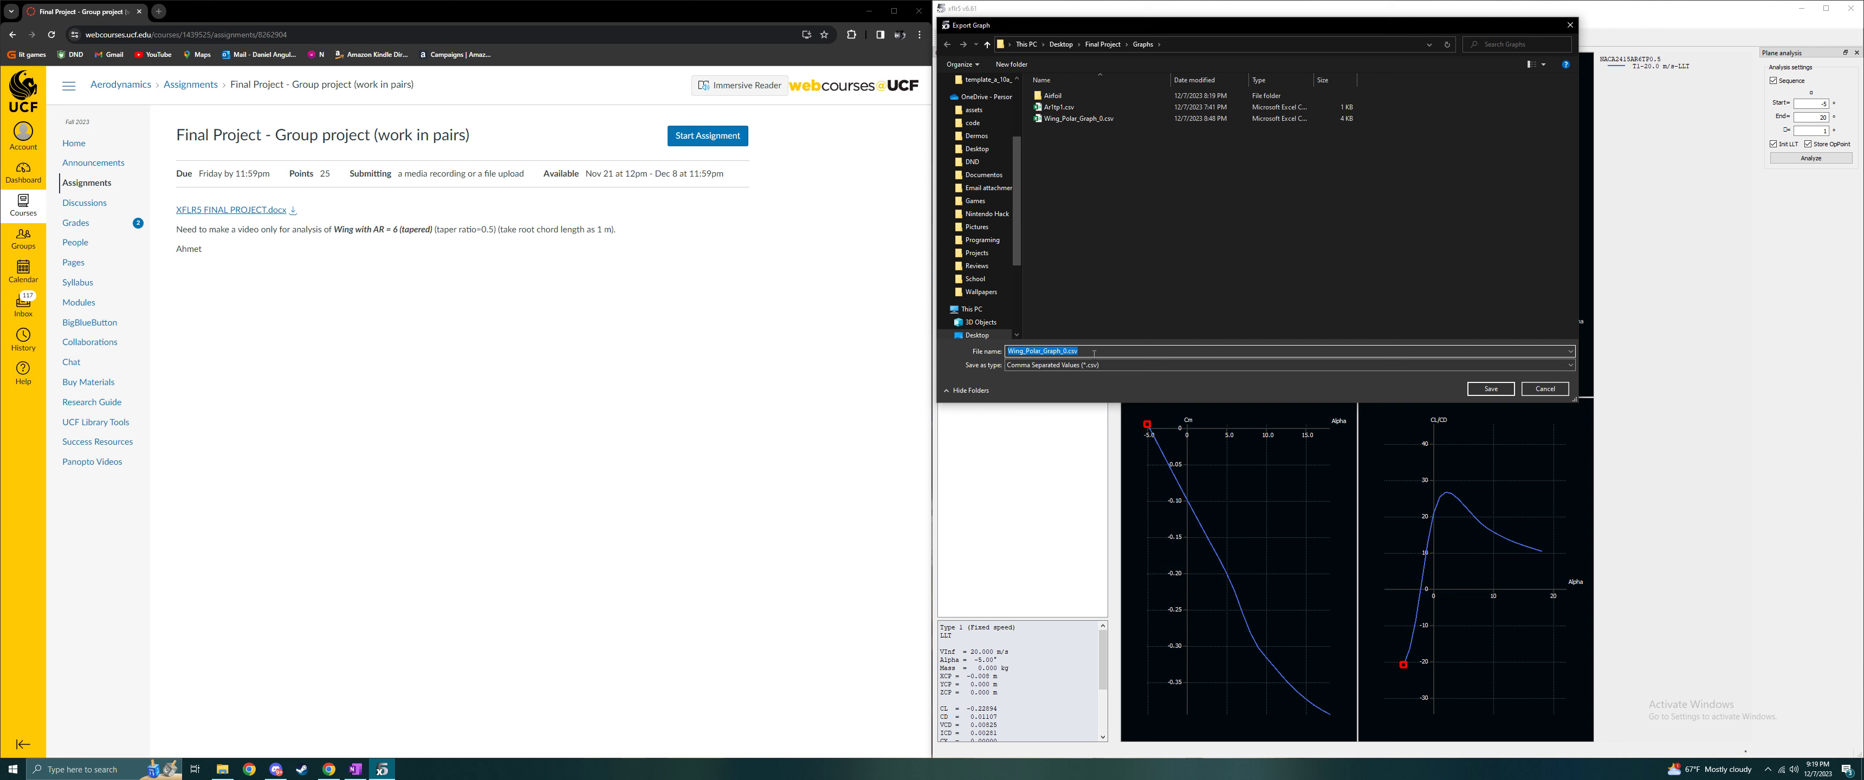
{"action": "type", "text": "CLvCD"}
{"action": "key", "text": "Return"}
- Open the exported CL versus CD file in Excel from the Graphs folder inside the desktop's Final Project folder
{"action": "left_click", "coordinate": [222, 769]}
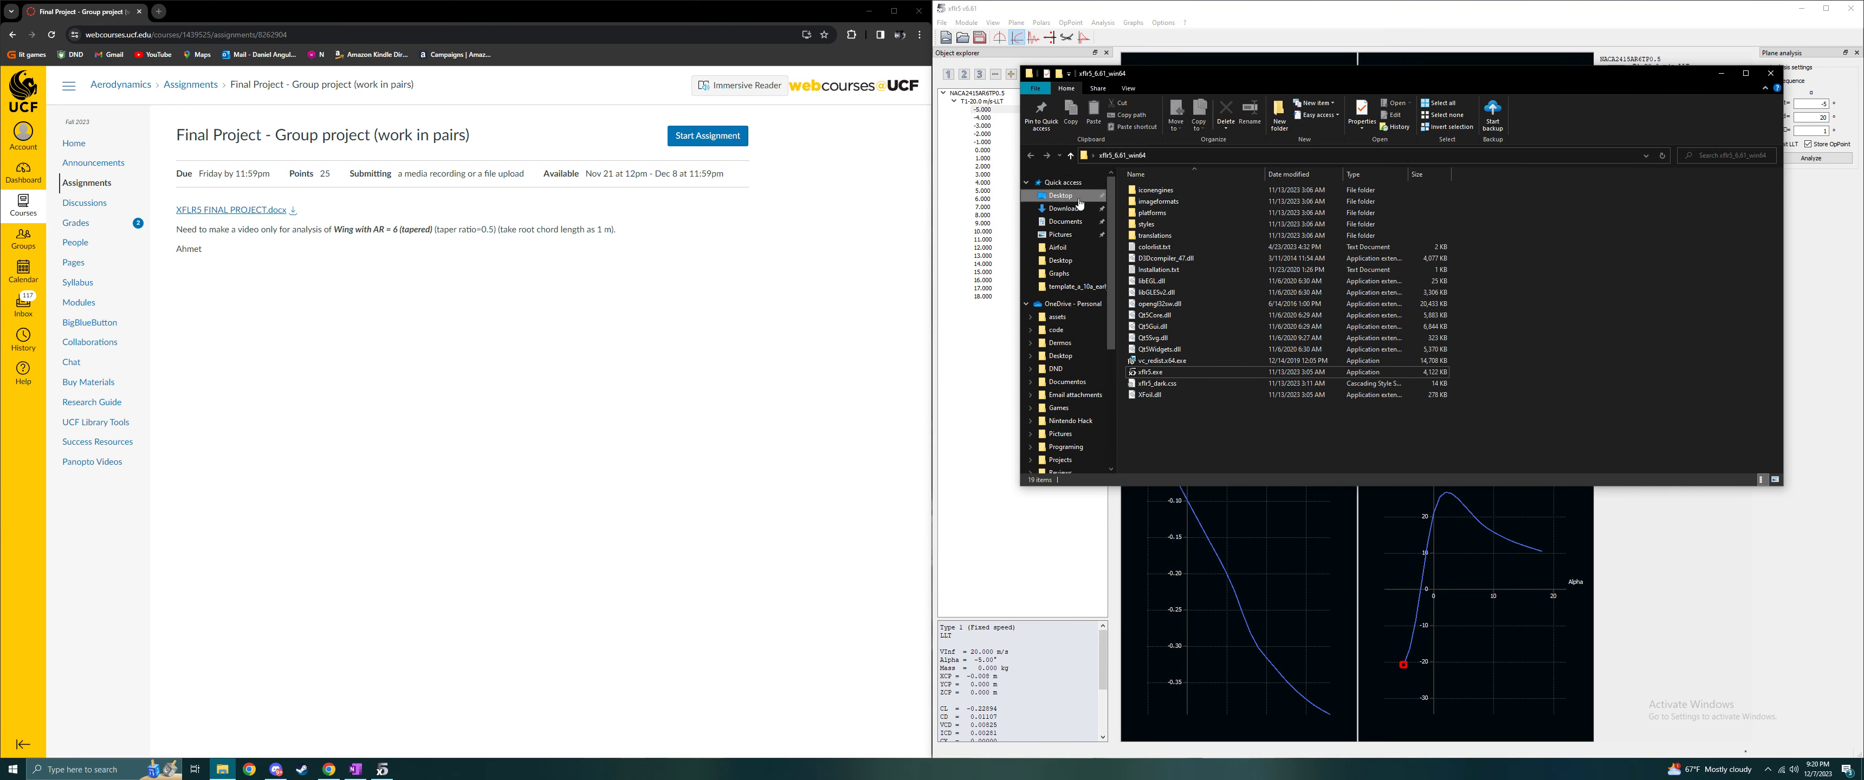
{"action": "left_click", "coordinate": [1061, 197]}
{"action": "double_click", "coordinate": [1404, 200]}
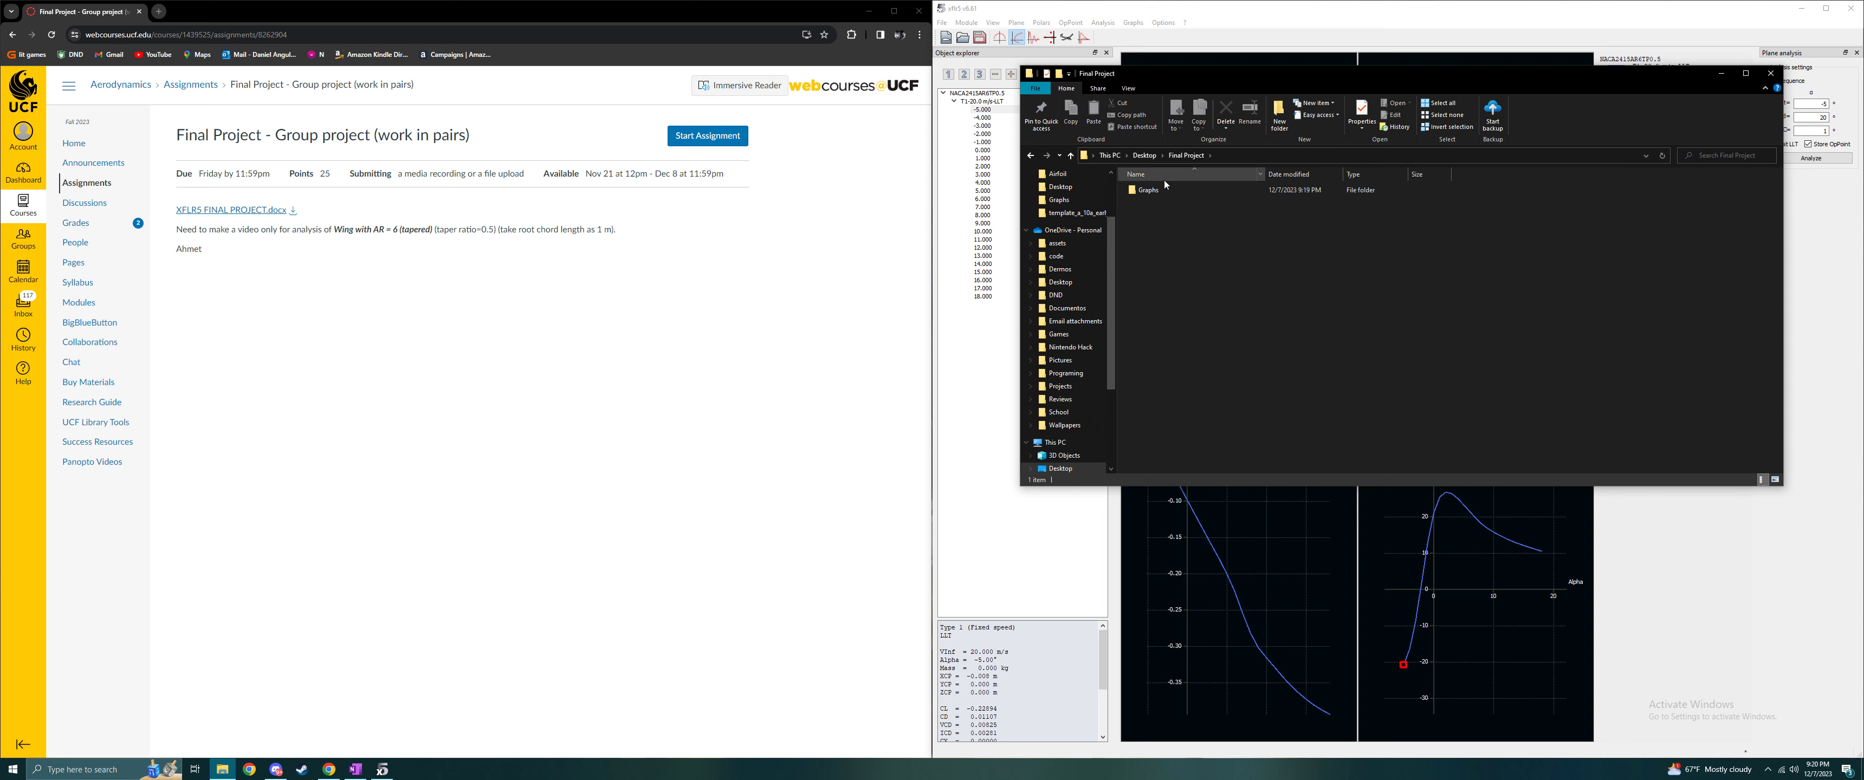
{"action": "double_click", "coordinate": [1181, 187]}
{"action": "double_click", "coordinate": [1178, 215]}
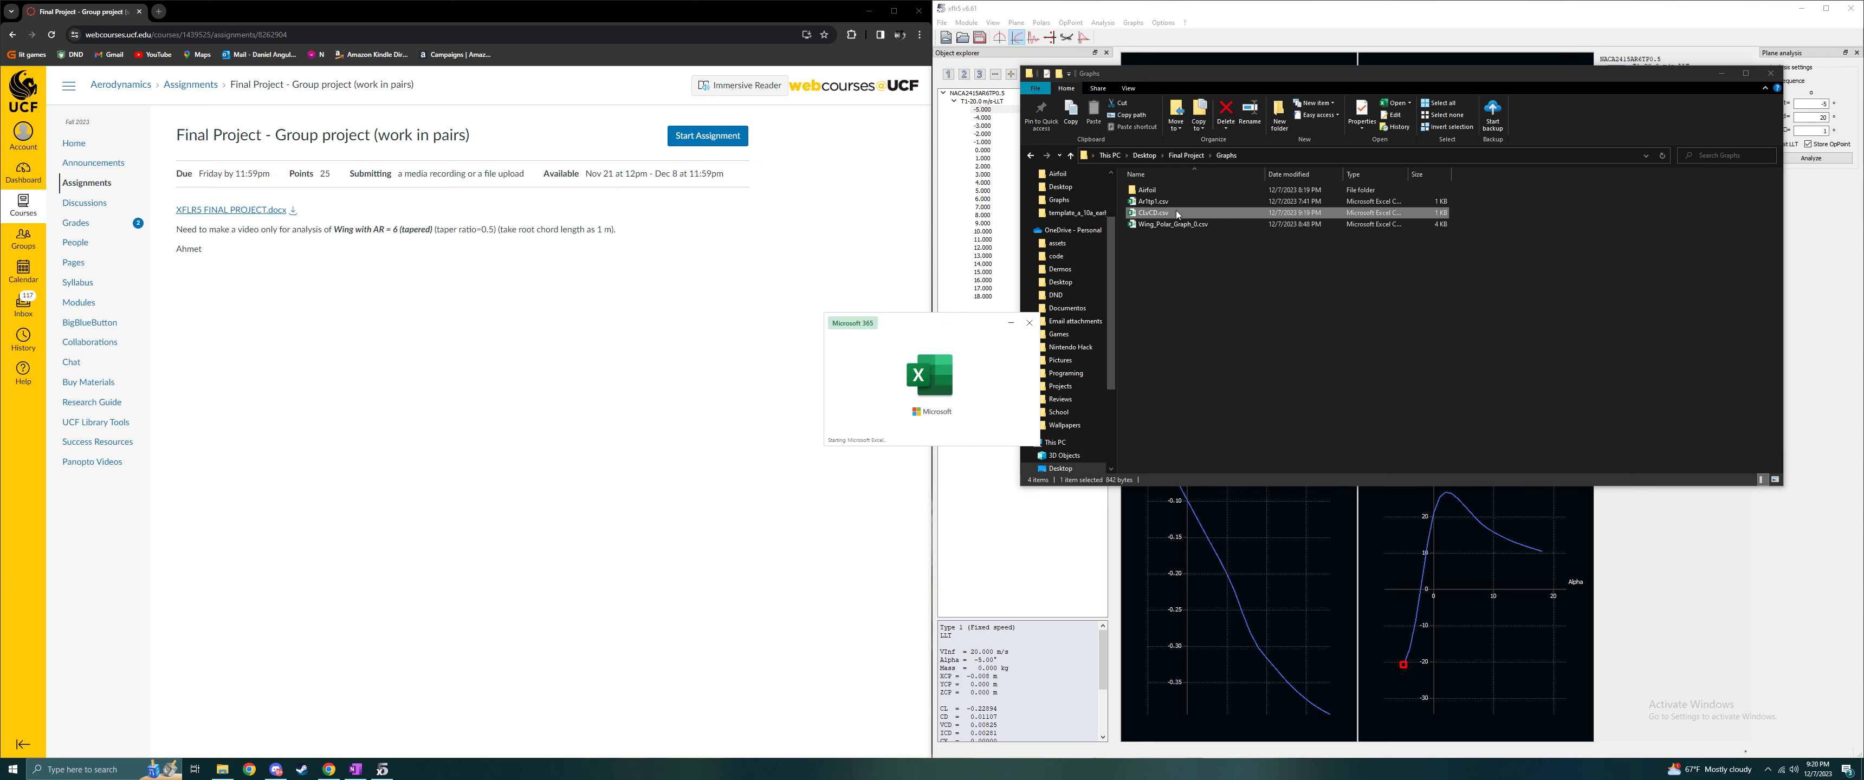
- Check the exported CD and CL columns in the spreadsheet, and close the spreadsheet and the file browser
{"action": "left_click_drag", "start_coordinate": [1581, 193], "coordinate": [930, 99]}
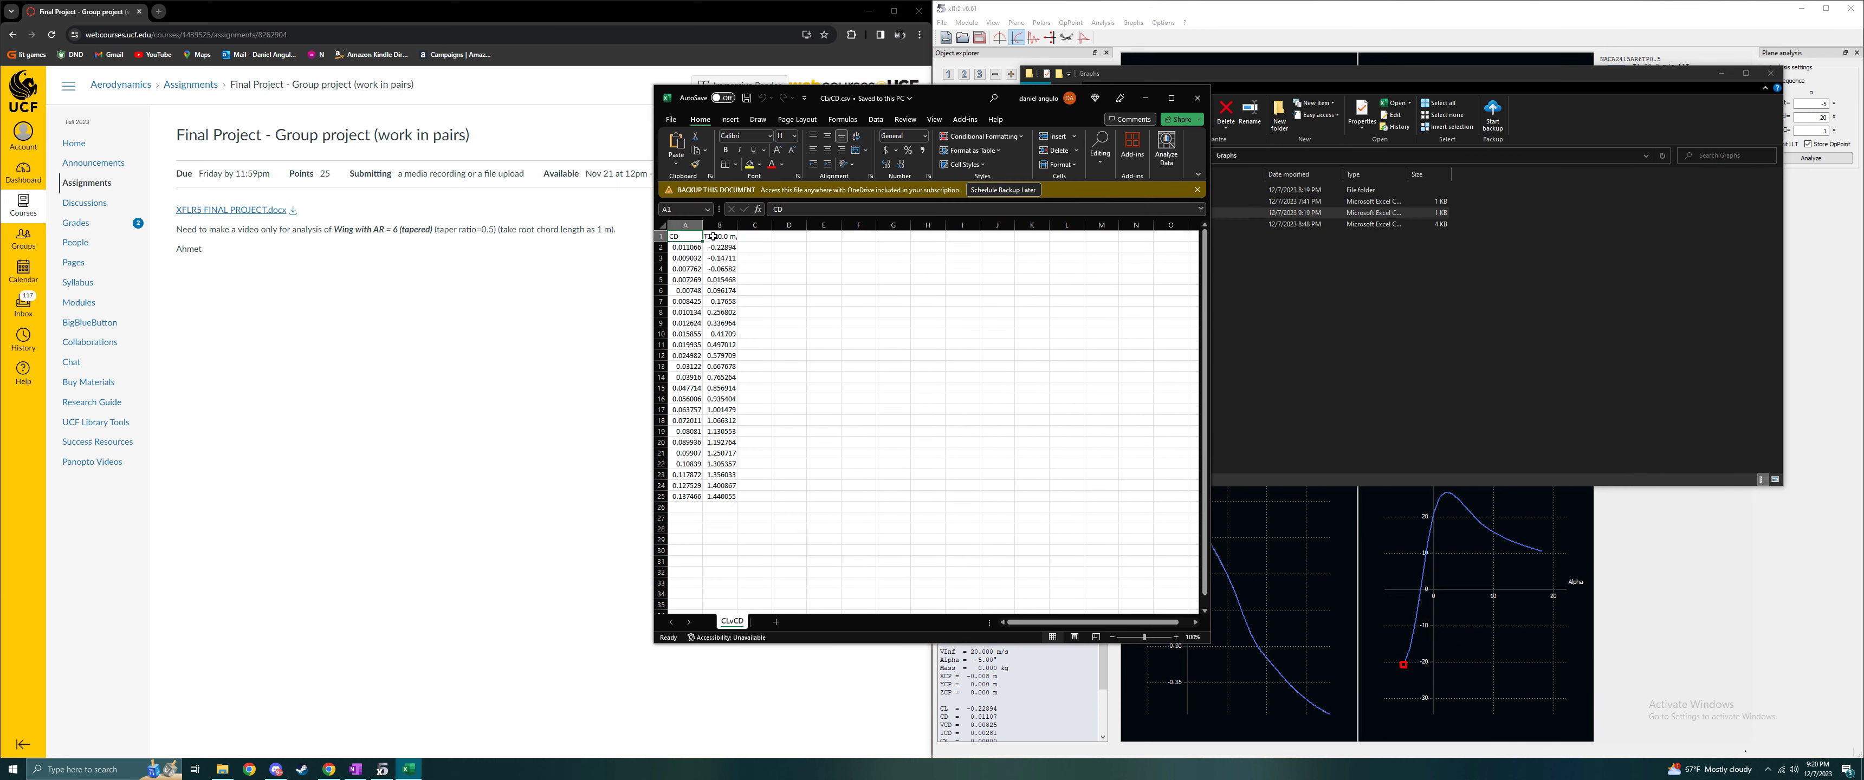
{"action": "left_click", "coordinate": [893, 453]}
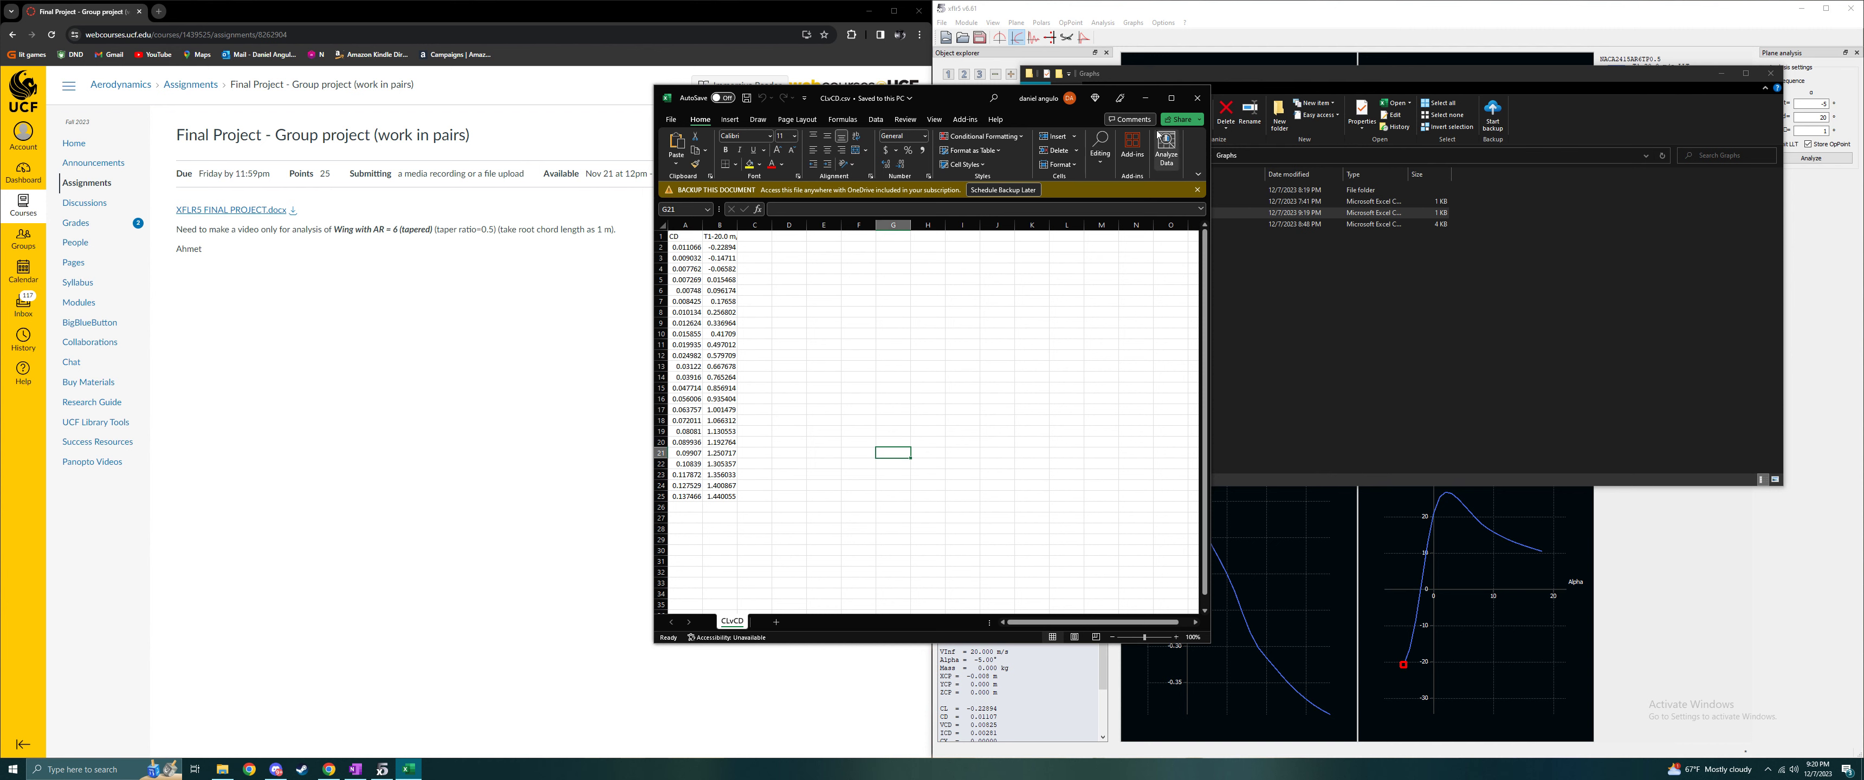
{"action": "left_click", "coordinate": [1198, 98]}
{"action": "left_click", "coordinate": [1772, 75]}
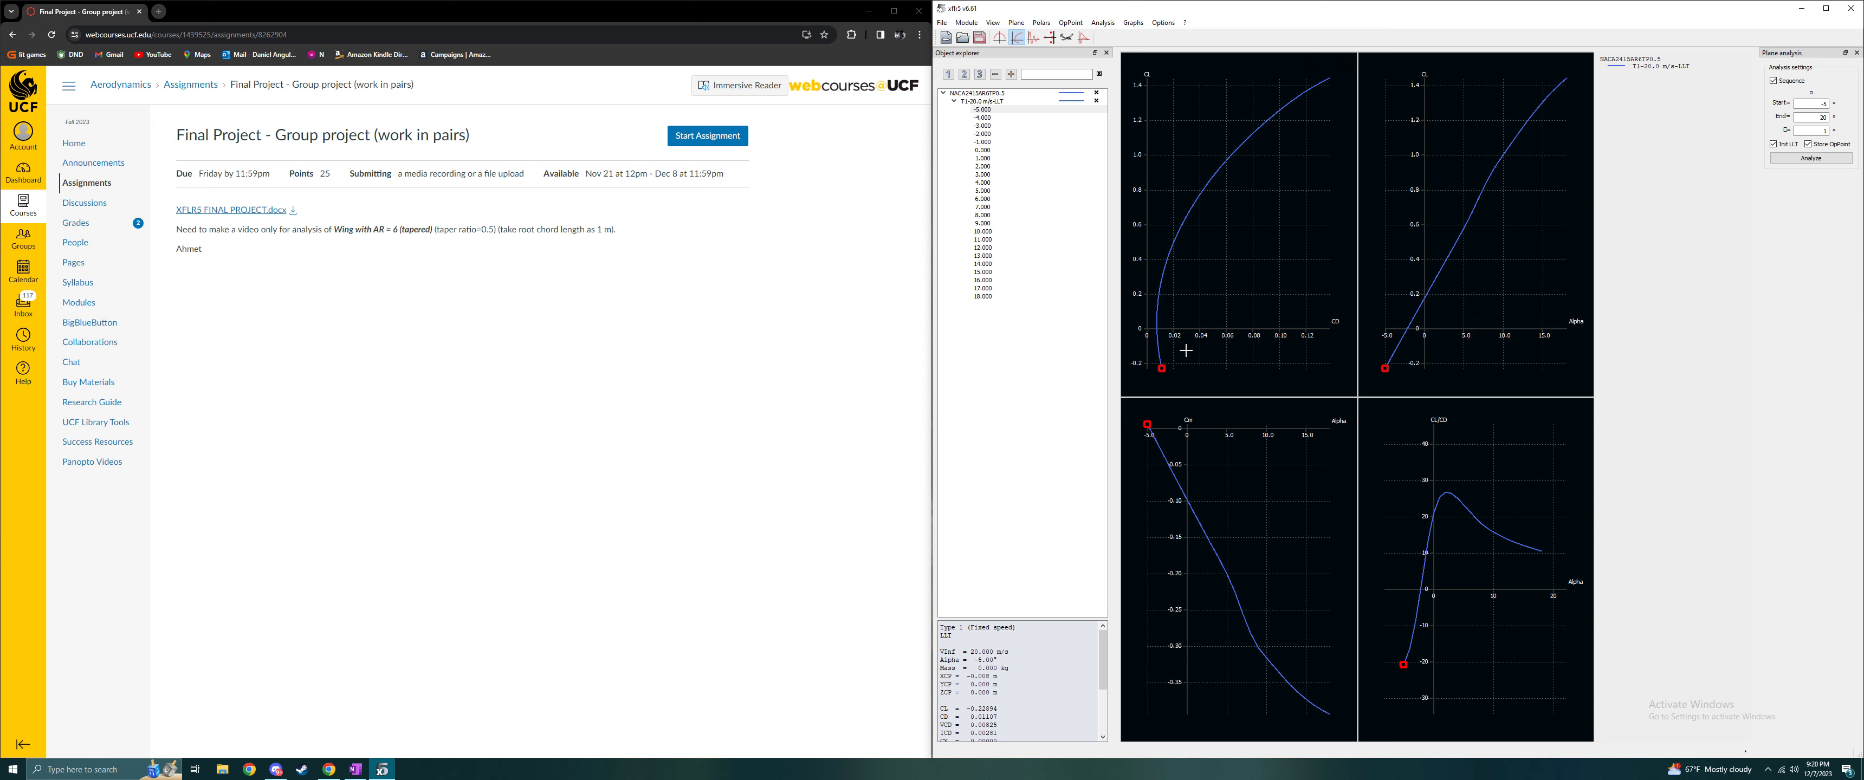
{"action": "scroll", "coordinate": [1185, 351], "scroll_direction": "down", "scroll_amount": 1}
{"action": "key", "text": "alt+z"}
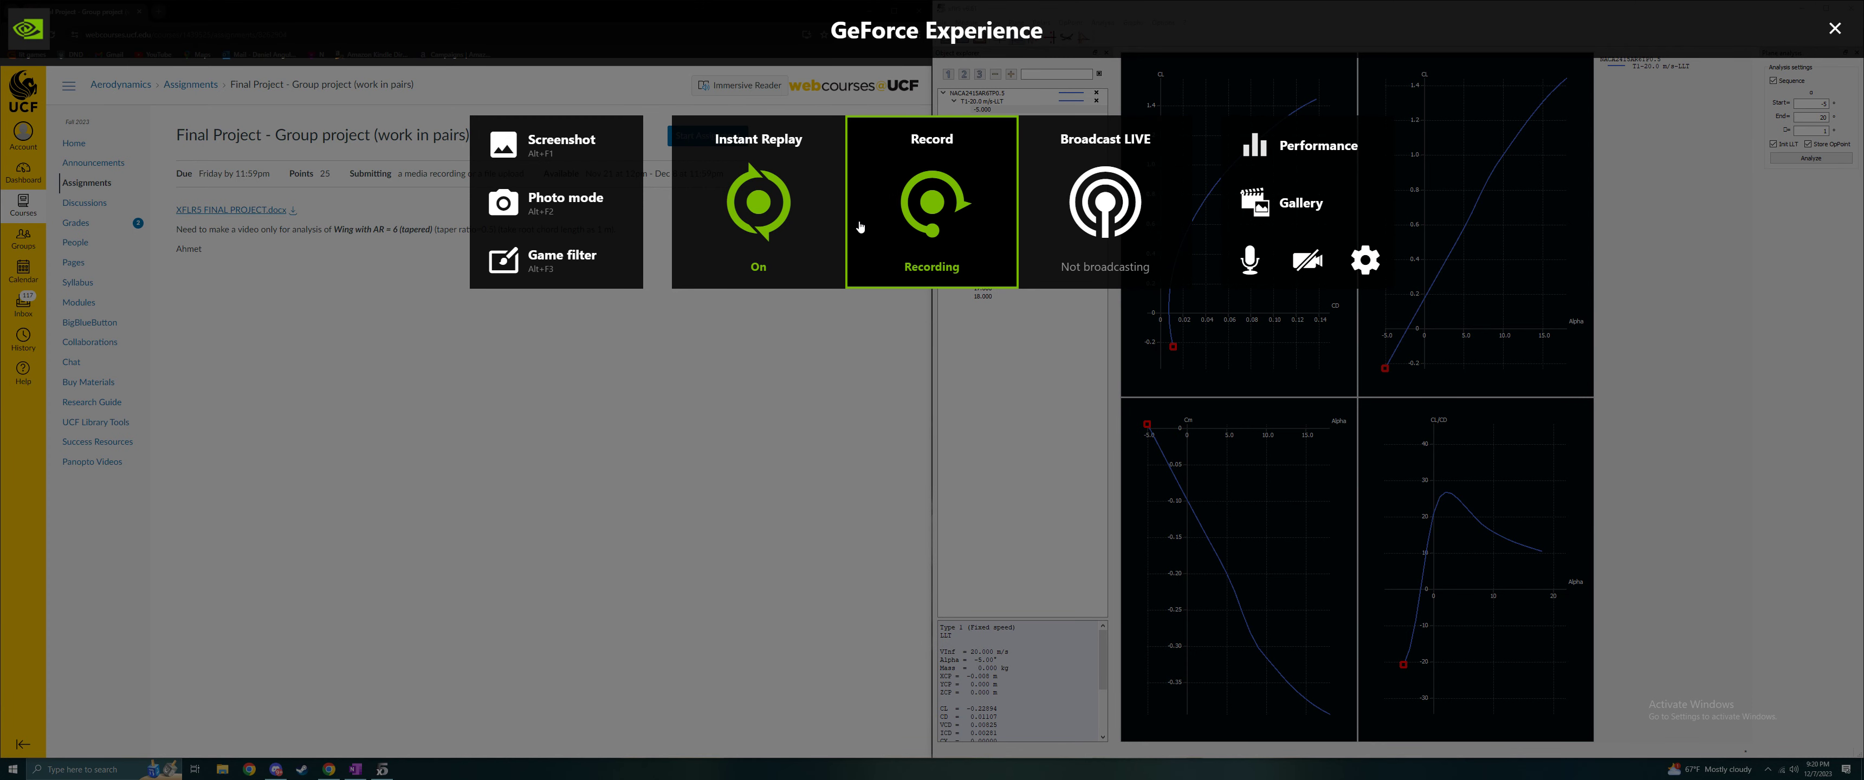